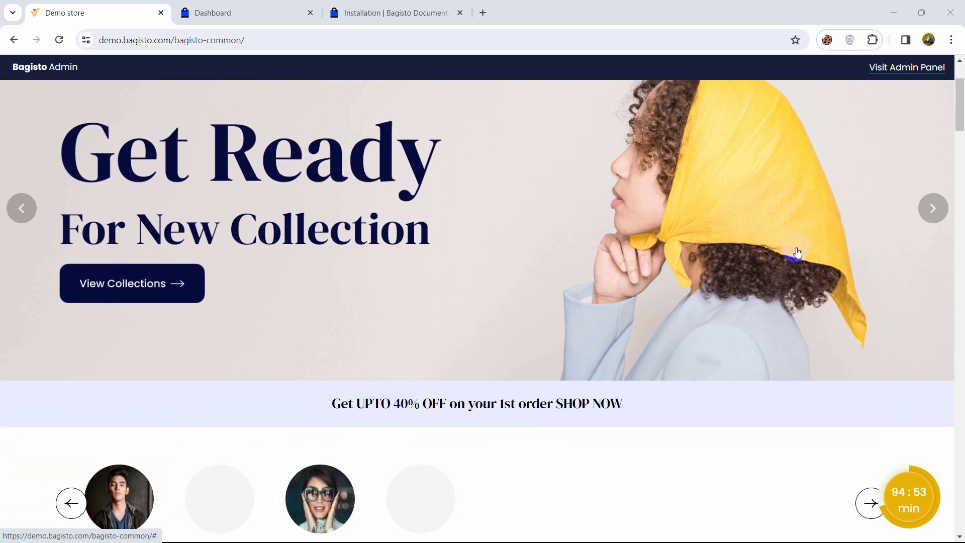
pyautogui.scroll(-3, 796, 255)
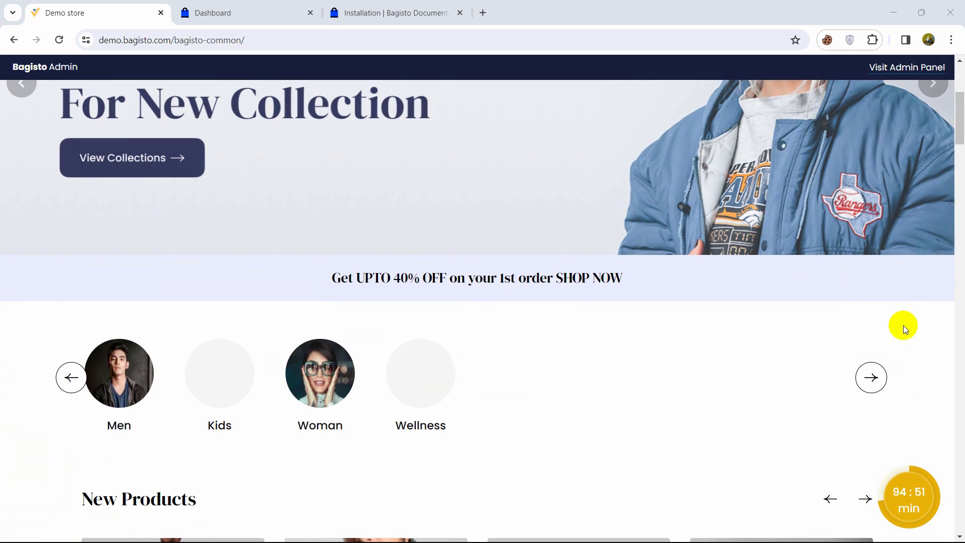
# Step: Browse the demo storefront, checking the shopping cart and guest account menu
pyautogui.scroll(5, 721, 371)
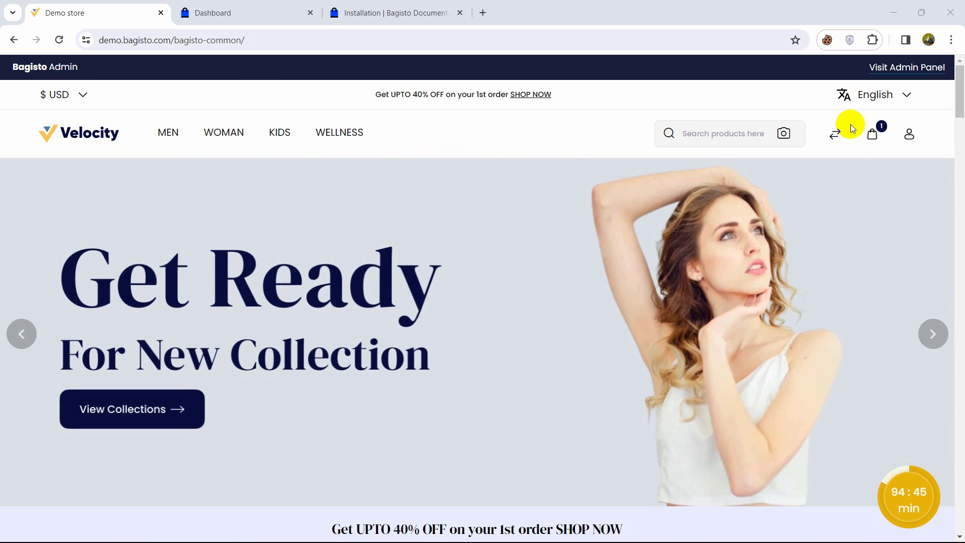
pyautogui.click(872, 136)
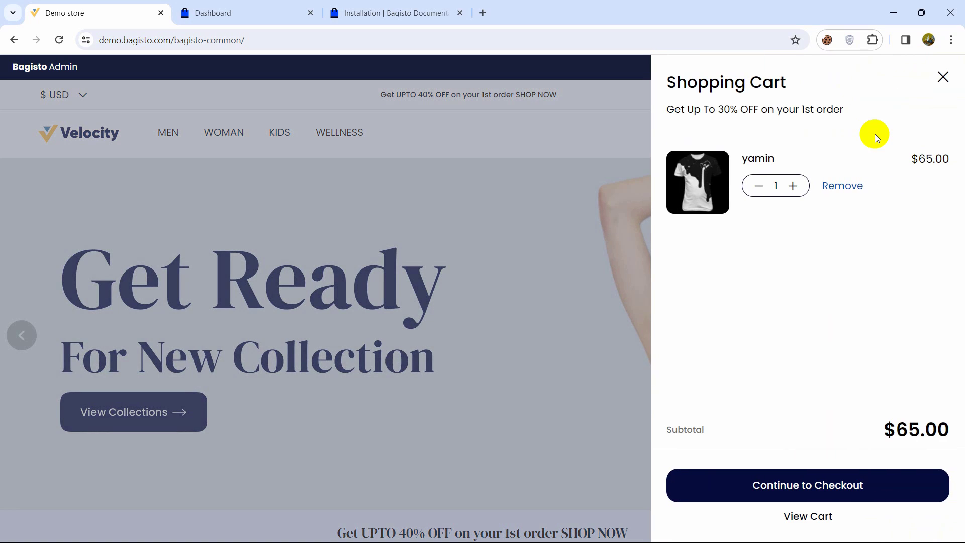
pyautogui.click(950, 81)
pyautogui.click(910, 134)
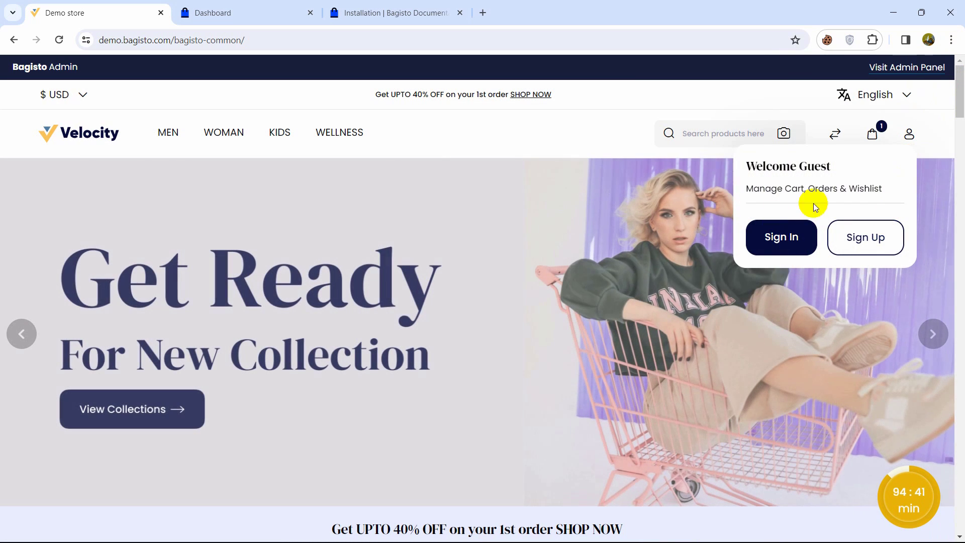
pyautogui.click(108, 196)
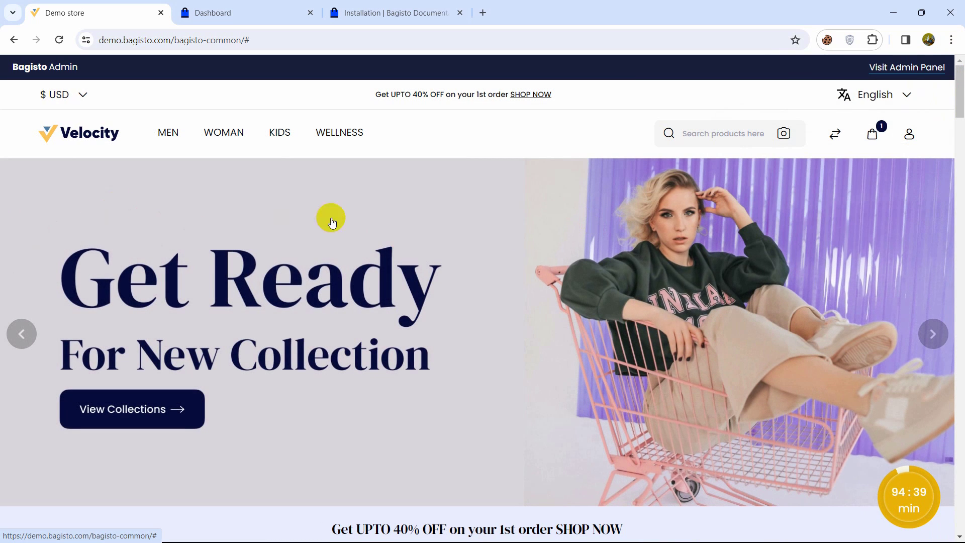
pyautogui.scroll(-15, 332, 222)
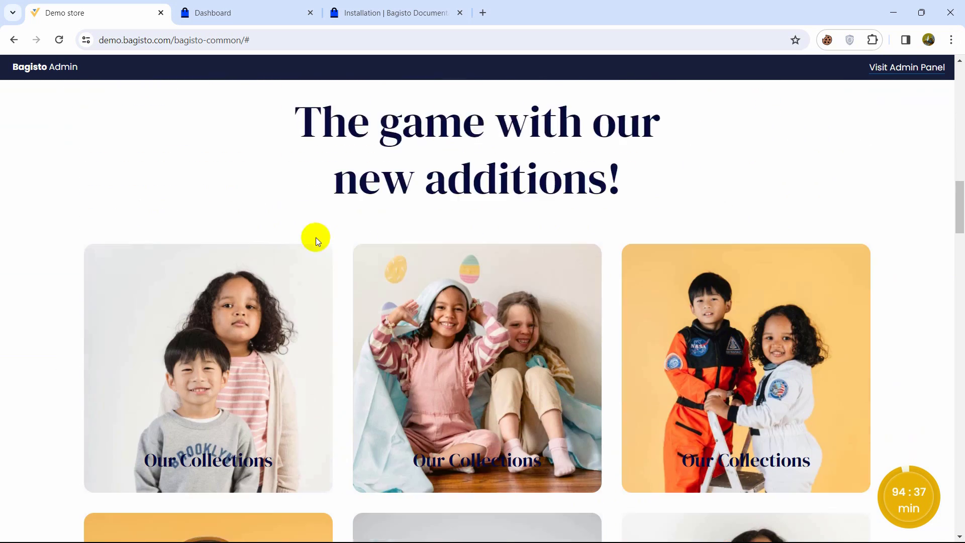
pyautogui.scroll(-20, 316, 237)
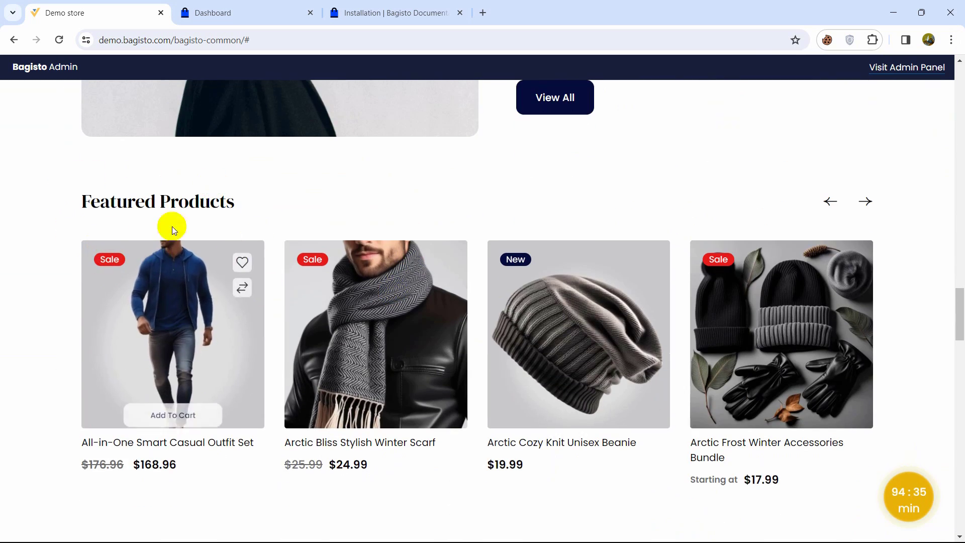
pyautogui.scroll(15, 564, 302)
pyautogui.scroll(-8, 528, 316)
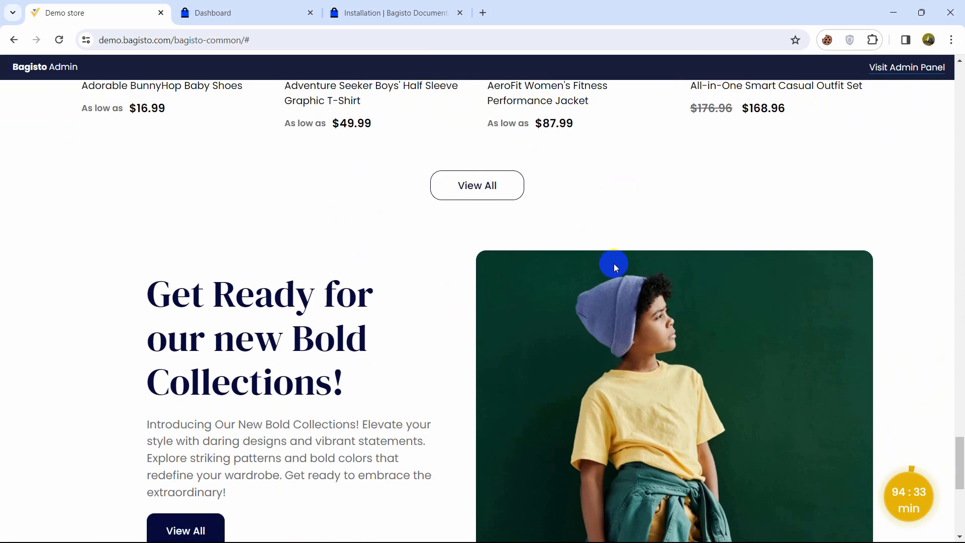
pyautogui.scroll(-8, 608, 274)
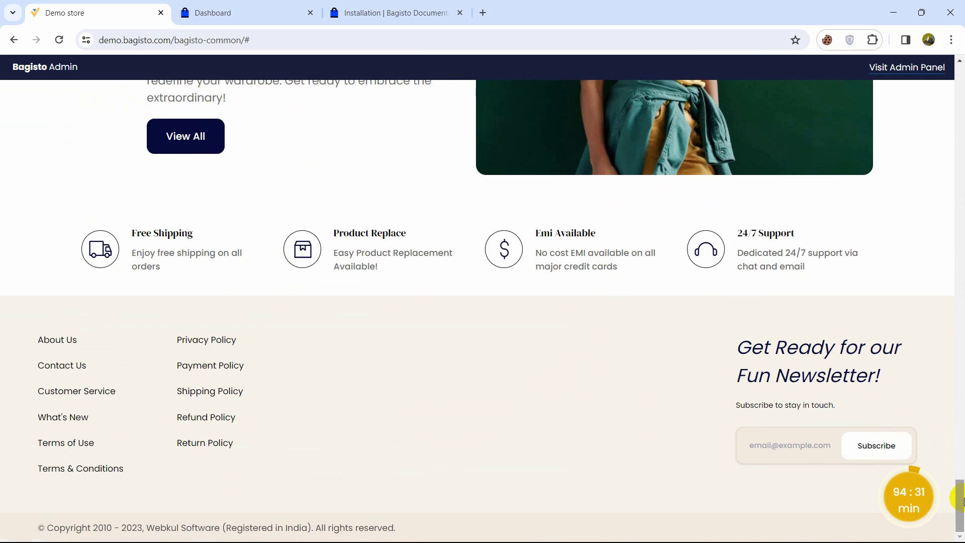
pyautogui.moveTo(962, 501); pyautogui.dragTo(962, 71)
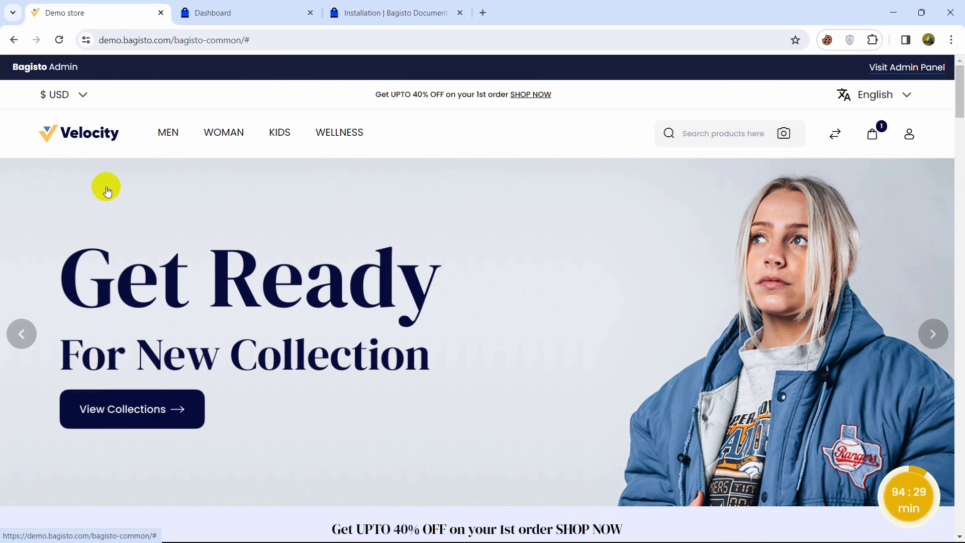
# Step: In the admin, visit the Catalog and Customers lists, then the Reporting Sales report
pyautogui.click(224, 9)
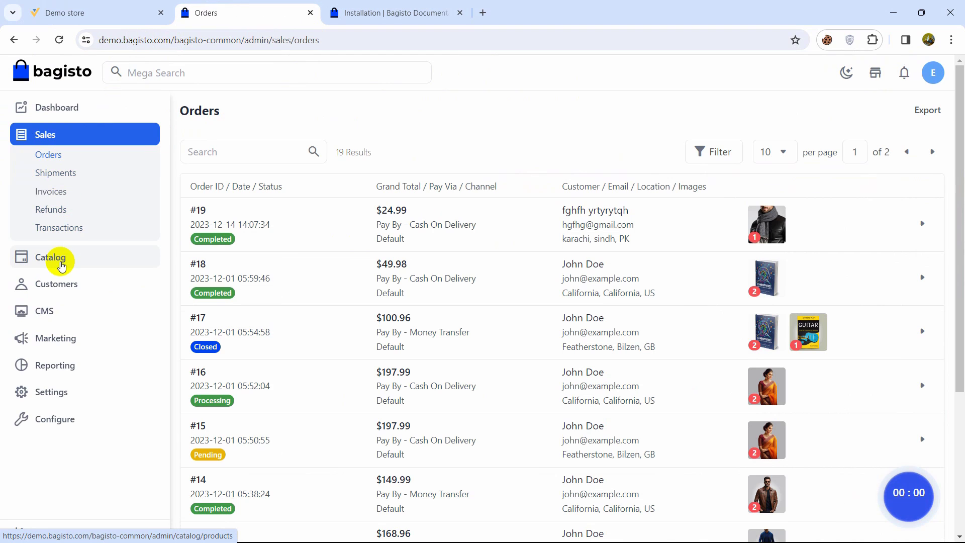
pyautogui.click(54, 262)
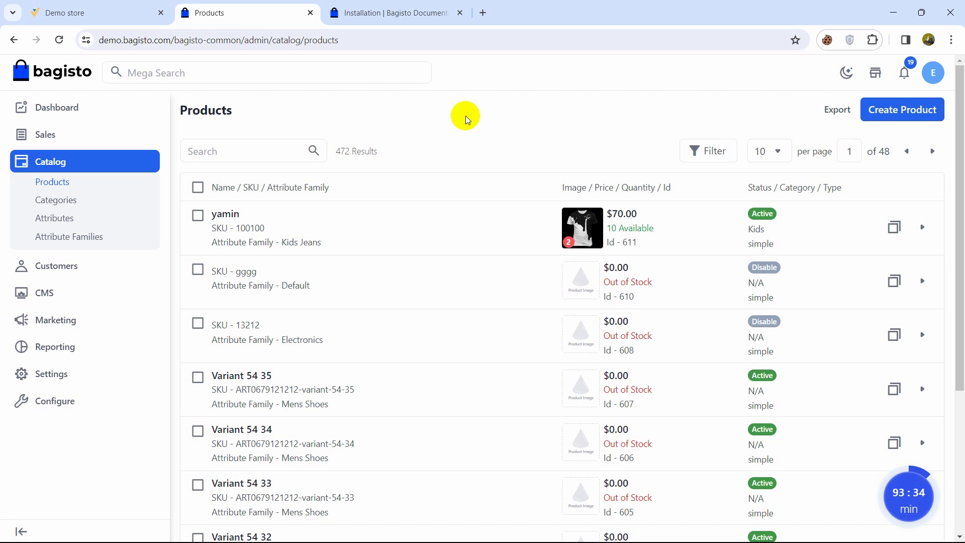
pyautogui.click(64, 266)
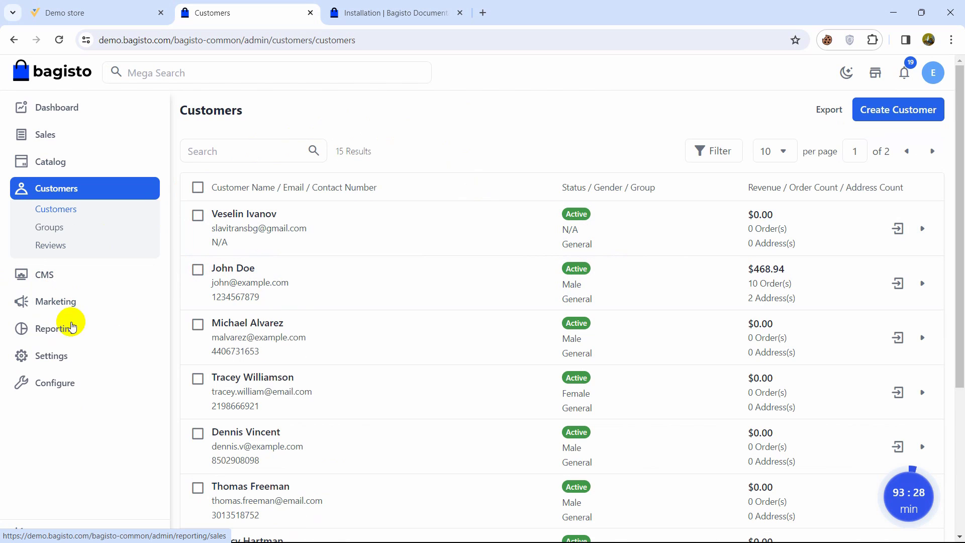
pyautogui.click(64, 303)
pyautogui.click(56, 329)
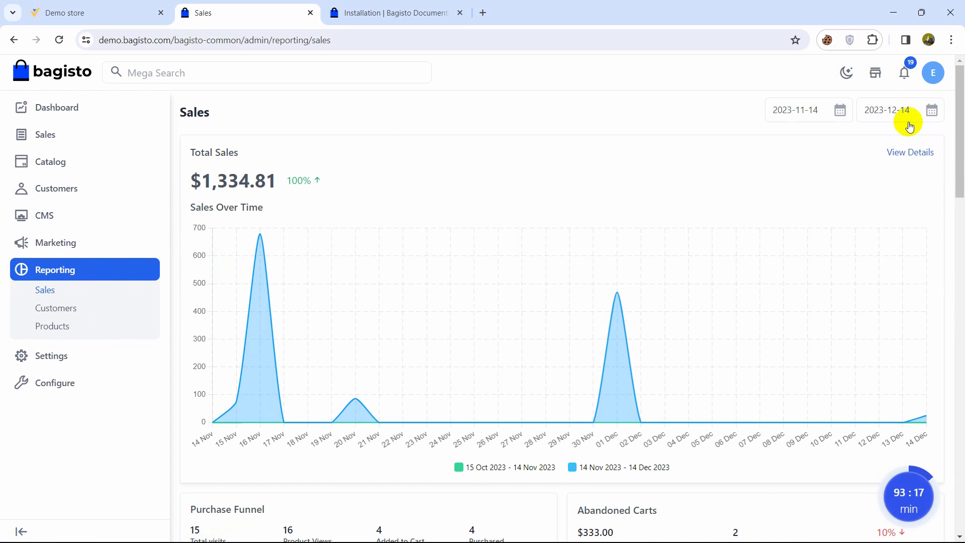
# Step: Toggle the admin dark theme on and back off, then close the demo store tab
pyautogui.click(849, 78)
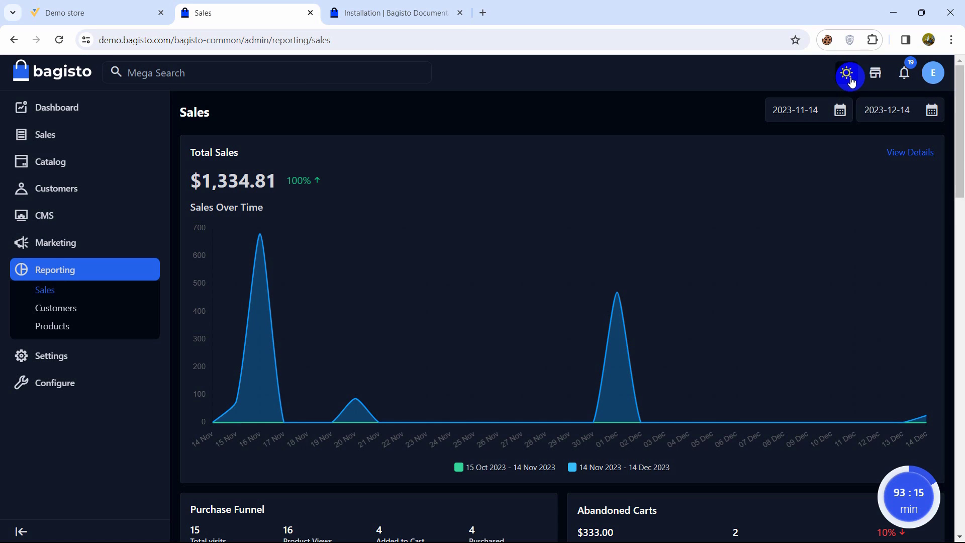
pyautogui.click(849, 80)
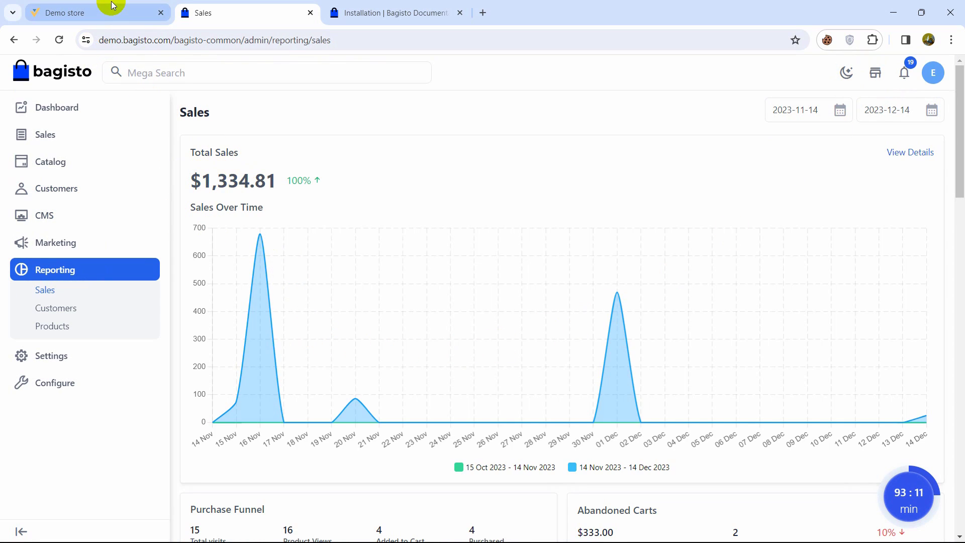
pyautogui.click(143, 12)
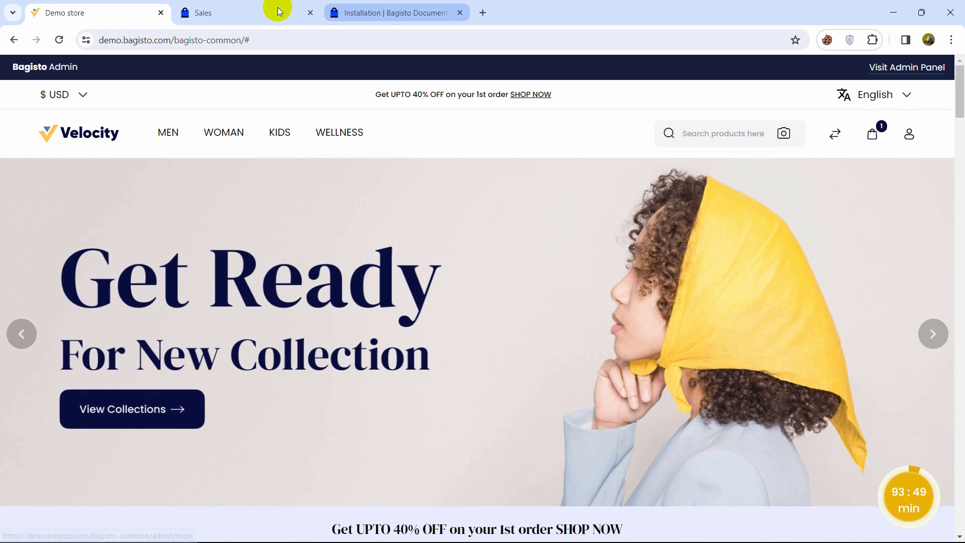
pyautogui.click(161, 12)
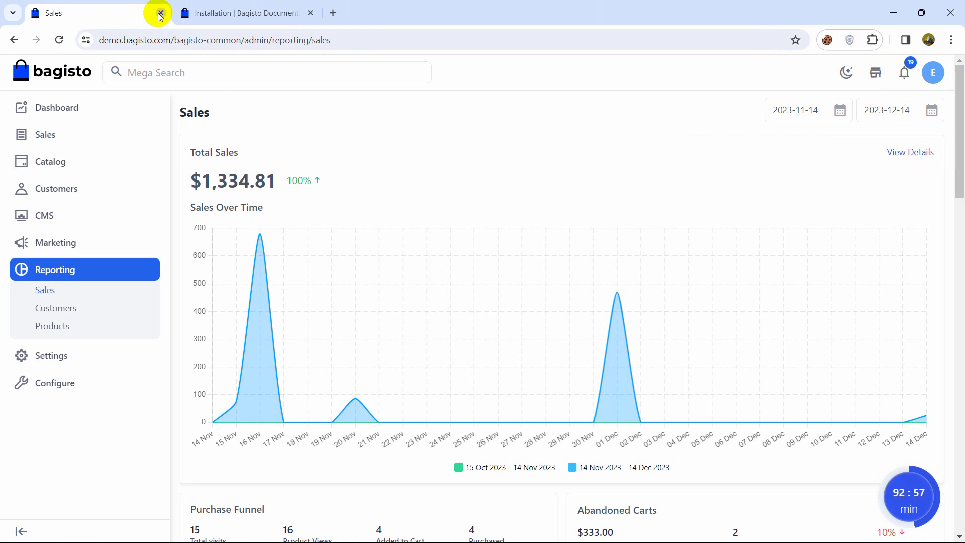
# Step: Close the Sales report tab and scroll the docs Installation page to the composer section
pyautogui.click(161, 13)
pyautogui.scroll(5, 653, 241)
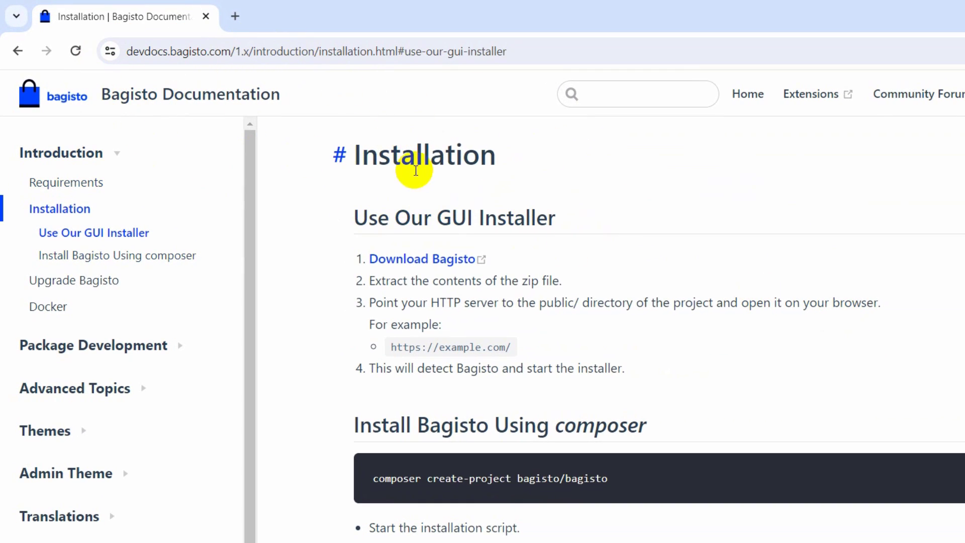
pyautogui.moveTo(357, 163); pyautogui.dragTo(631, 162)
pyautogui.click(551, 164)
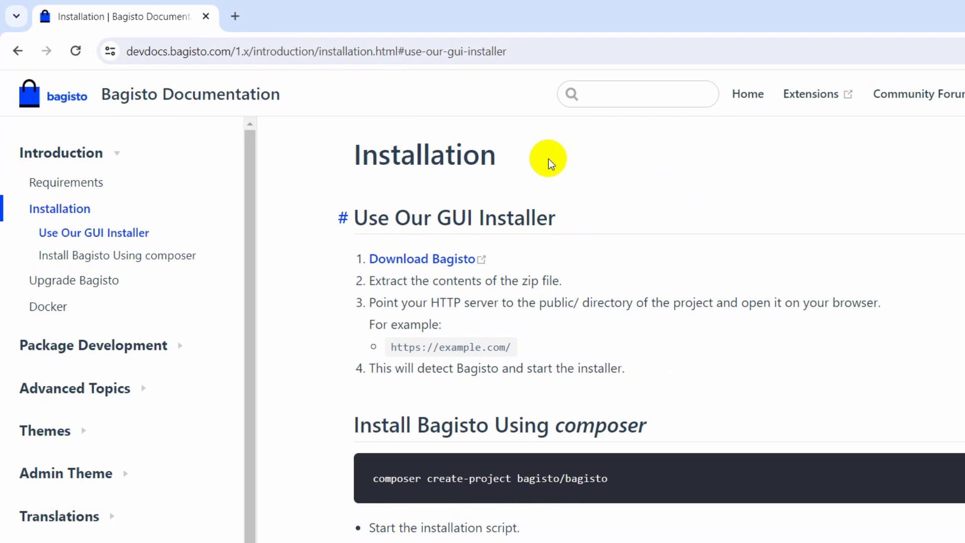
pyautogui.click(538, 50)
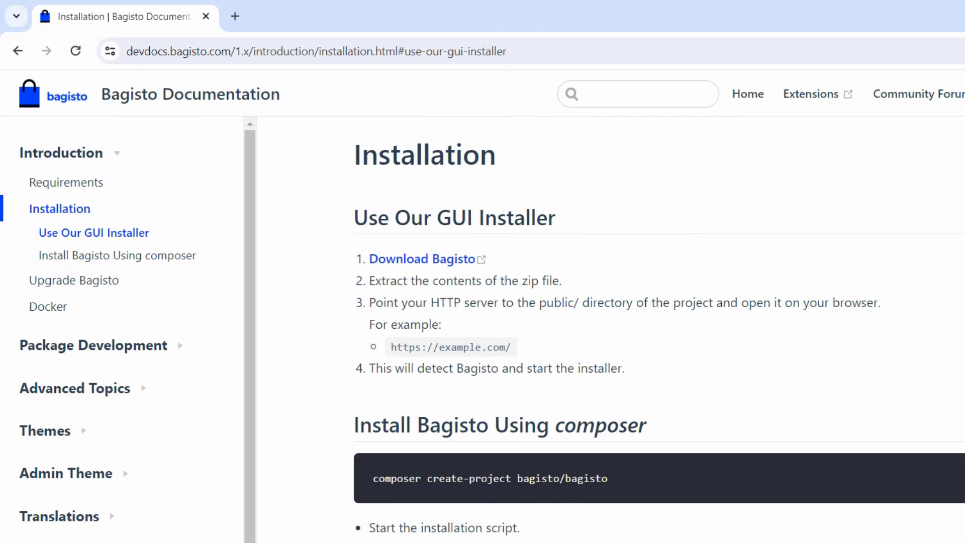
pyautogui.scroll(-2, 887, 273)
pyautogui.scroll(-2, 523, 286)
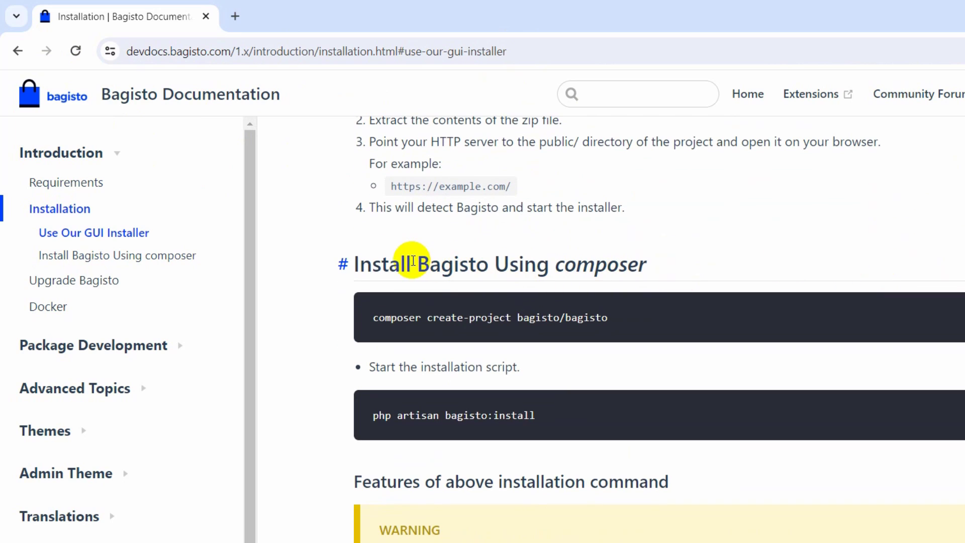
pyautogui.click(648, 319)
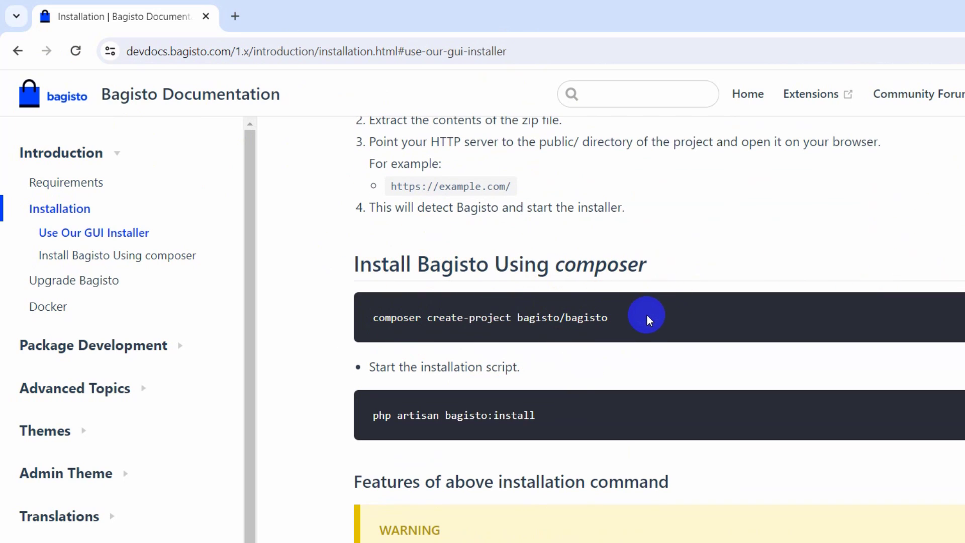
# Step: Select the full 'composer create-project bagisto/bagisto' command line, then switch to File Explorer
pyautogui.moveTo(360, 261); pyautogui.dragTo(671, 253)
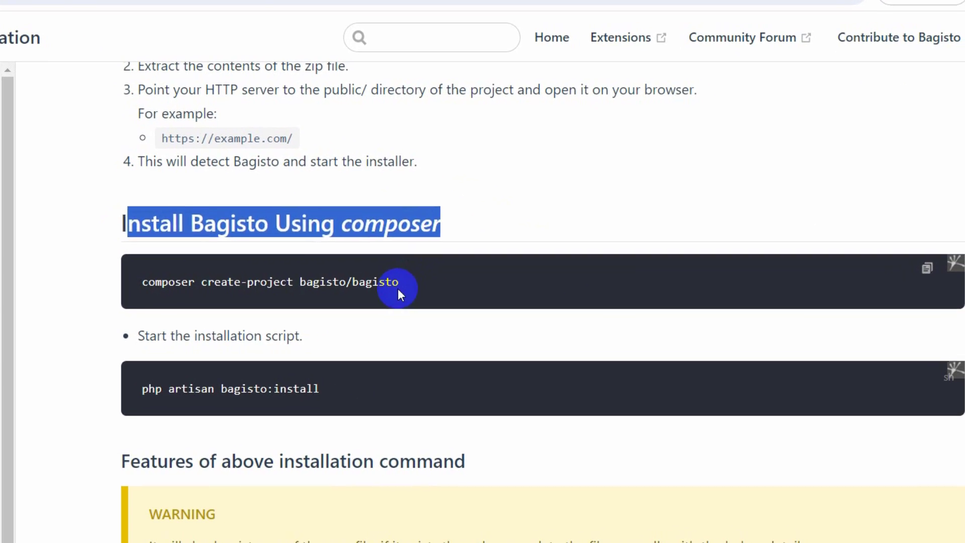
pyautogui.click(397, 289)
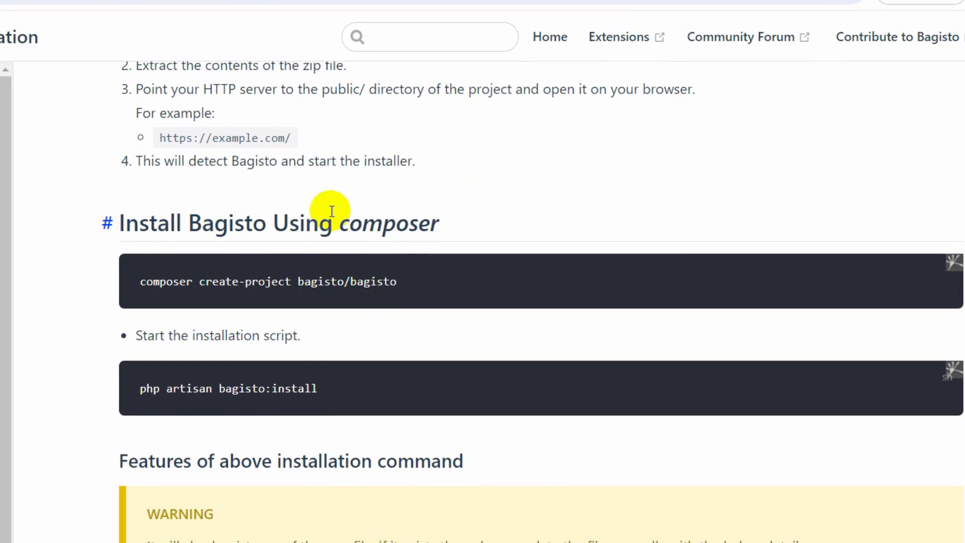
pyautogui.click(345, 288)
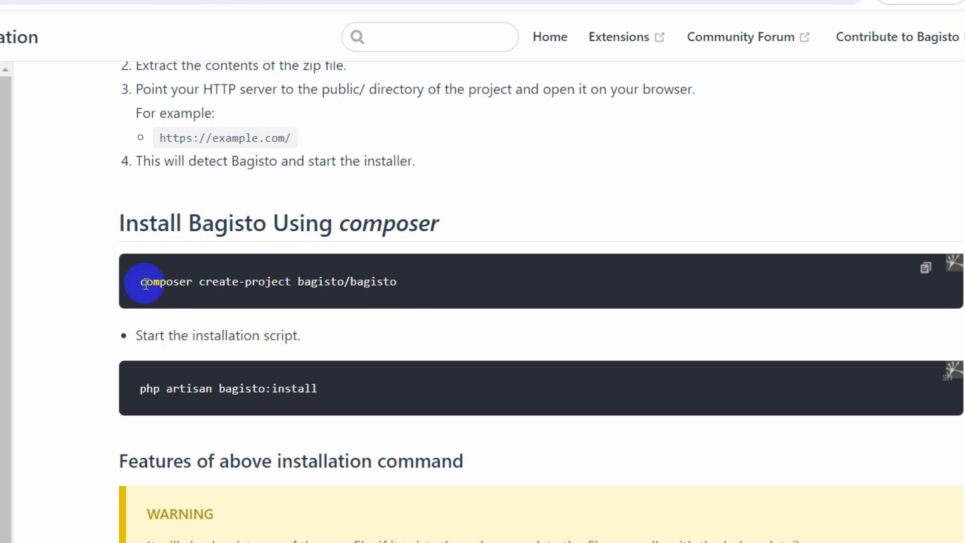
pyautogui.moveTo(141, 283)
pyautogui.mouseDown()
pyautogui.moveTo(422, 285)
pyautogui.moveTo(138, 285)
pyautogui.mouseUp()
pyautogui.click(406, 284)
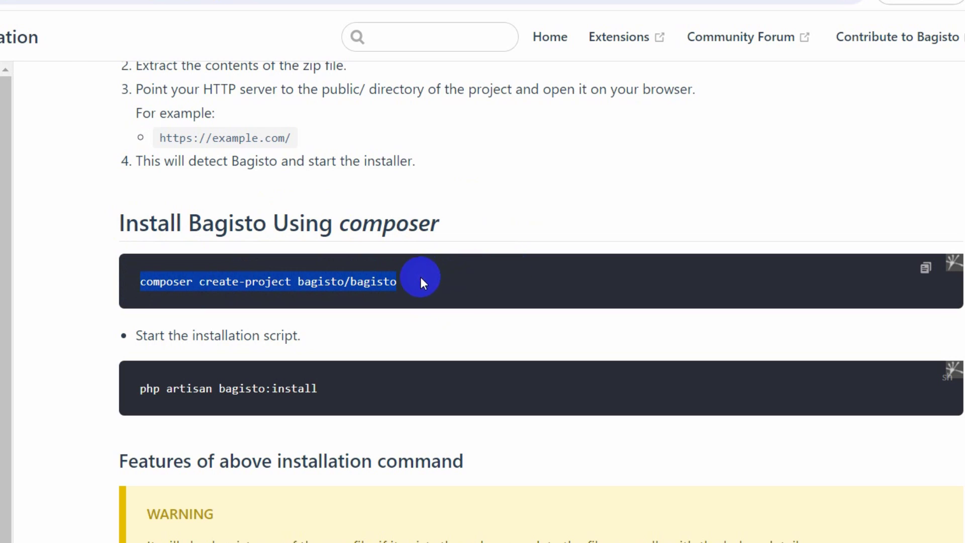
pyautogui.click(584, 286)
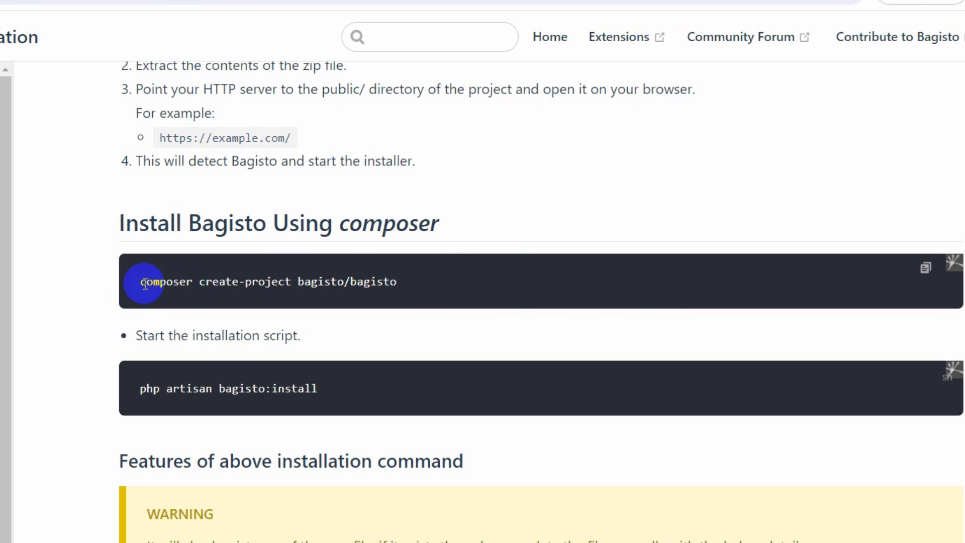
pyautogui.moveTo(140, 284); pyautogui.dragTo(383, 286)
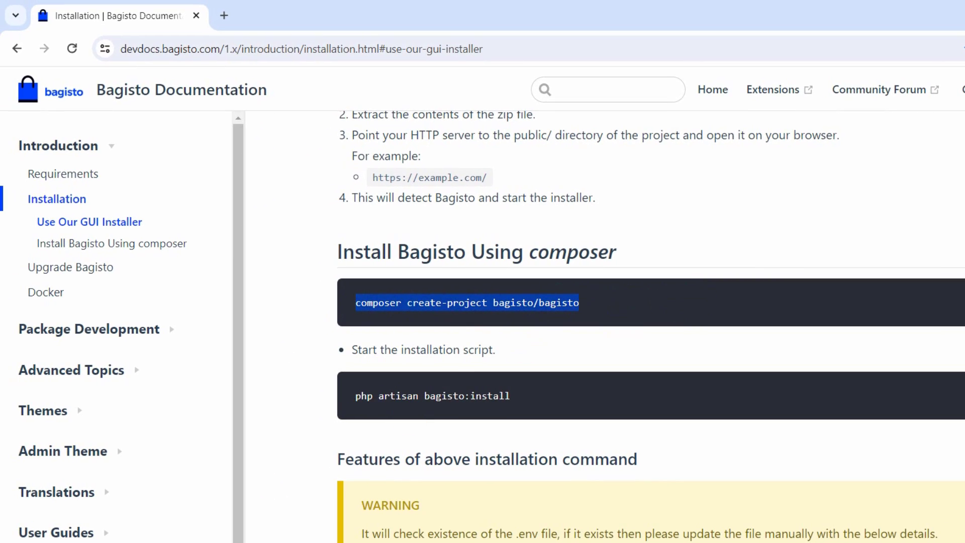
pyautogui.hotkey('alt', 'Tab')
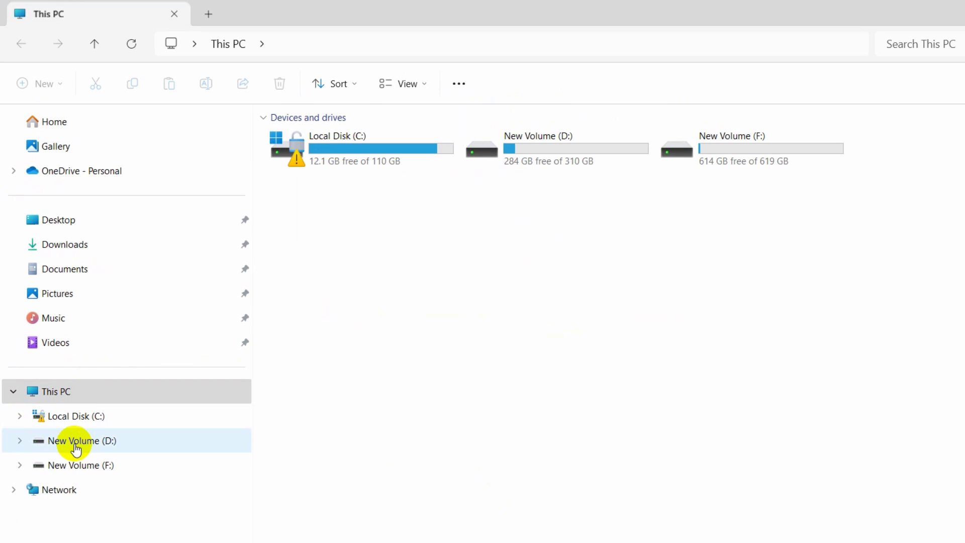
# Step: Go to the New Volume (F:) drive and focus the address bar
pyautogui.click(84, 442)
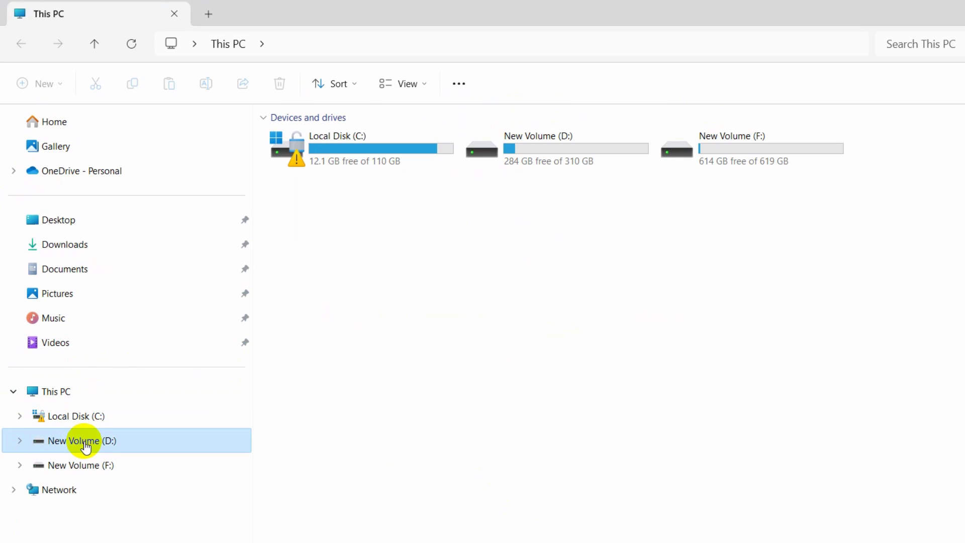
pyautogui.click(130, 463)
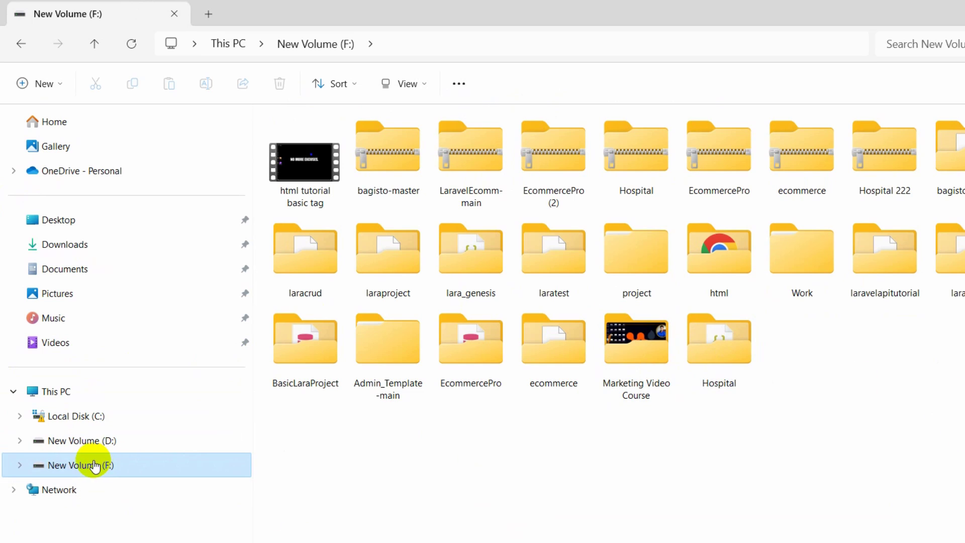
pyautogui.click(421, 43)
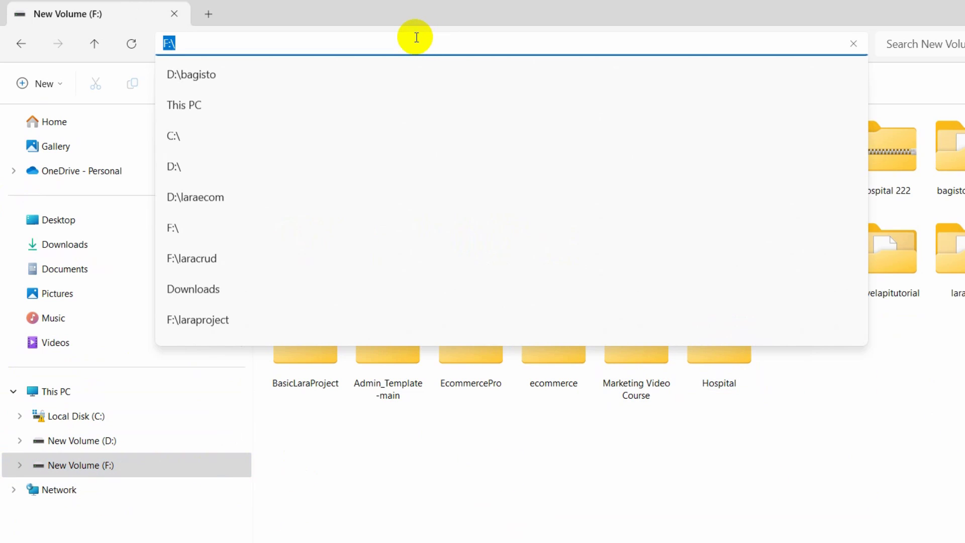
# Step: Launch cmd at F:\ and move the command window to the right
pyautogui.write('cmd')
pyautogui.press('Return')
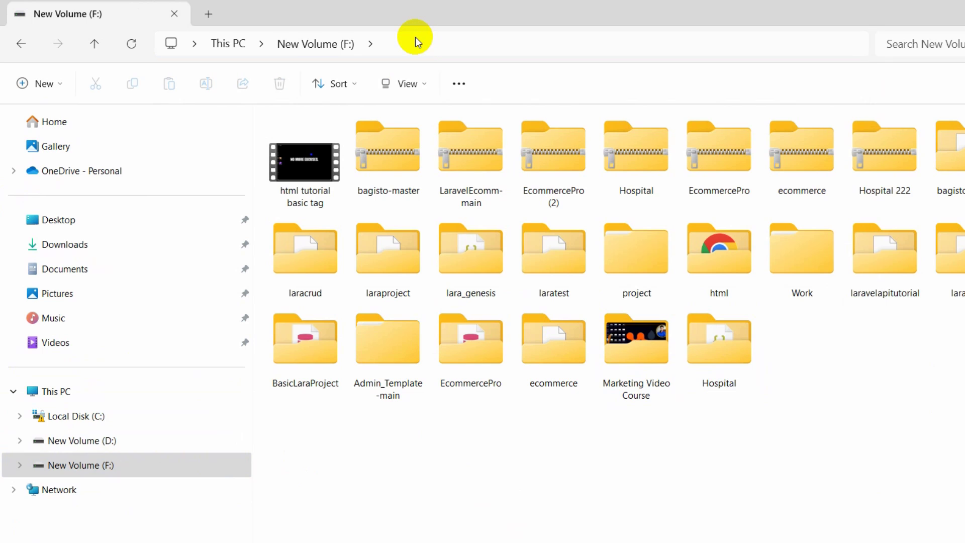
pyautogui.moveTo(563, 52); pyautogui.dragTo(692, 58)
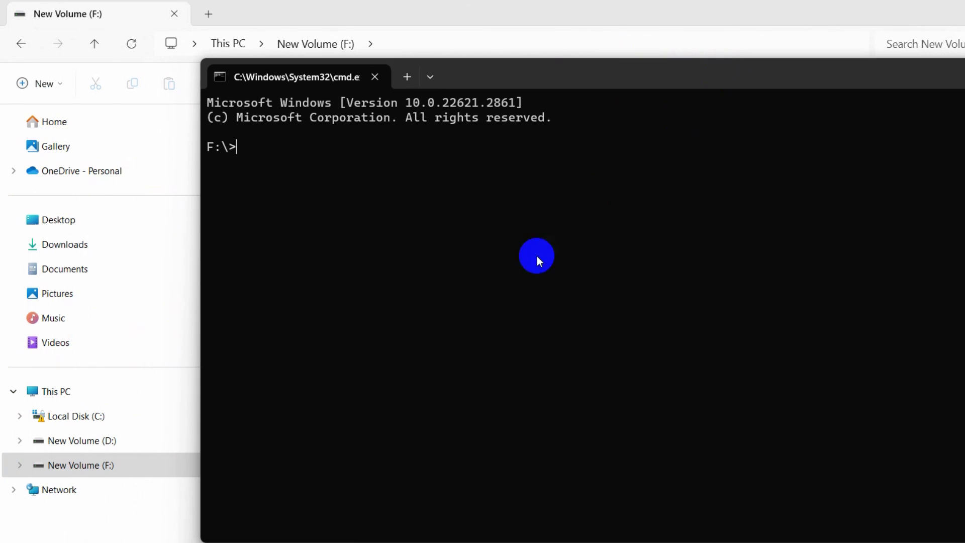
pyautogui.keyDown('ctrl'); pyautogui.scroll(4, 518, 272); pyautogui.keyUp('ctrl')
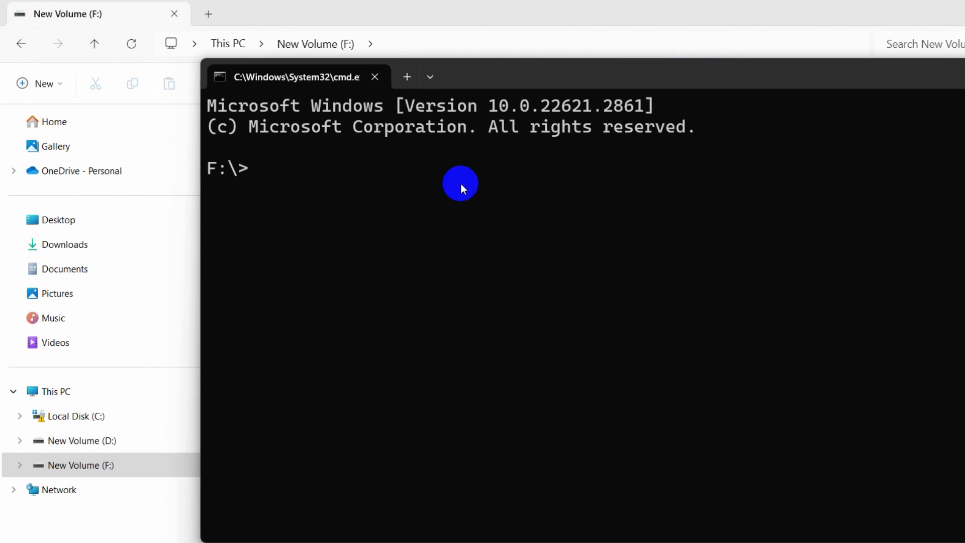
pyautogui.keyDown('ctrl'); pyautogui.scroll(1, 460, 184); pyautogui.keyUp('ctrl')
# Step: Paste and run 'composer create-project bagisto/bagisto' at the F:\> prompt
pyautogui.write('composer create-project bagisto/bagisto')
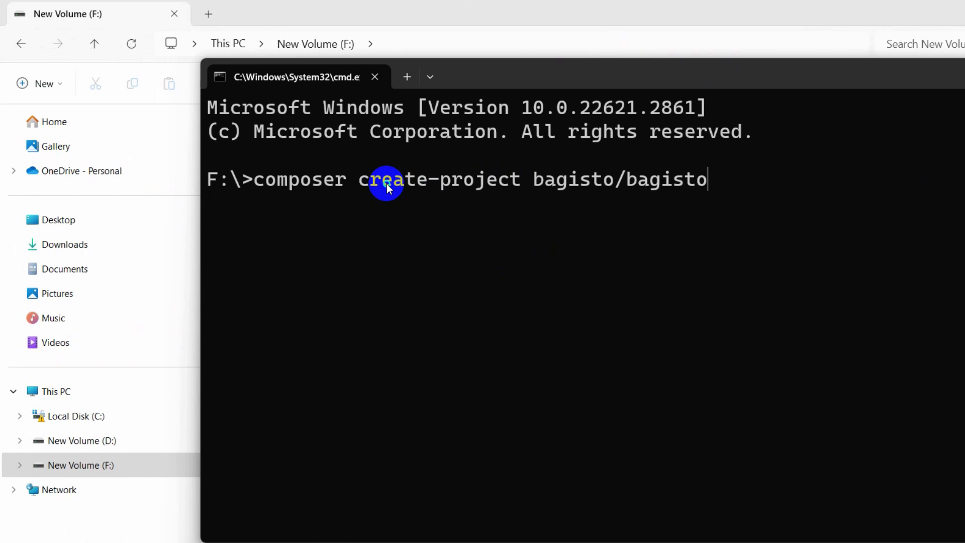
pyautogui.moveTo(334, 183); pyautogui.dragTo(724, 178)
pyautogui.click(723, 179)
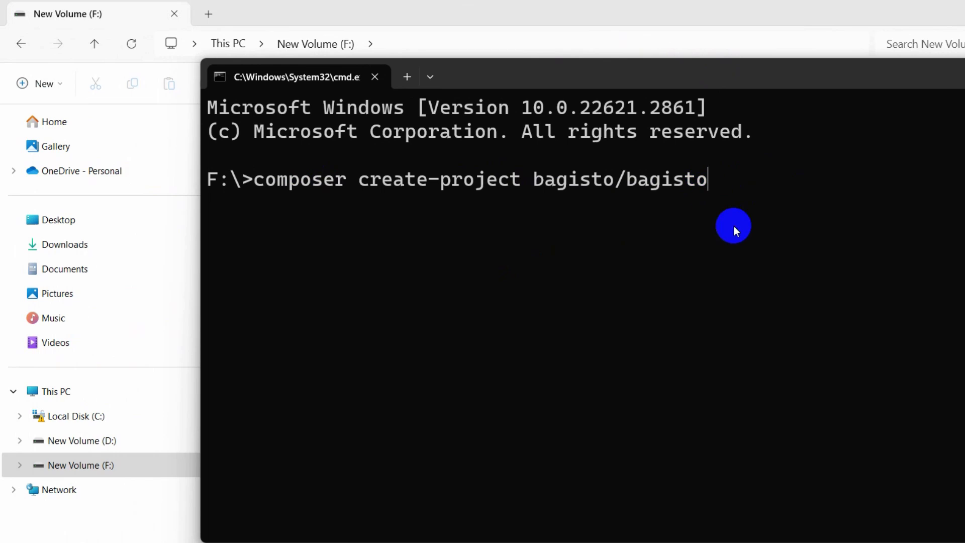
pyautogui.press('Return')
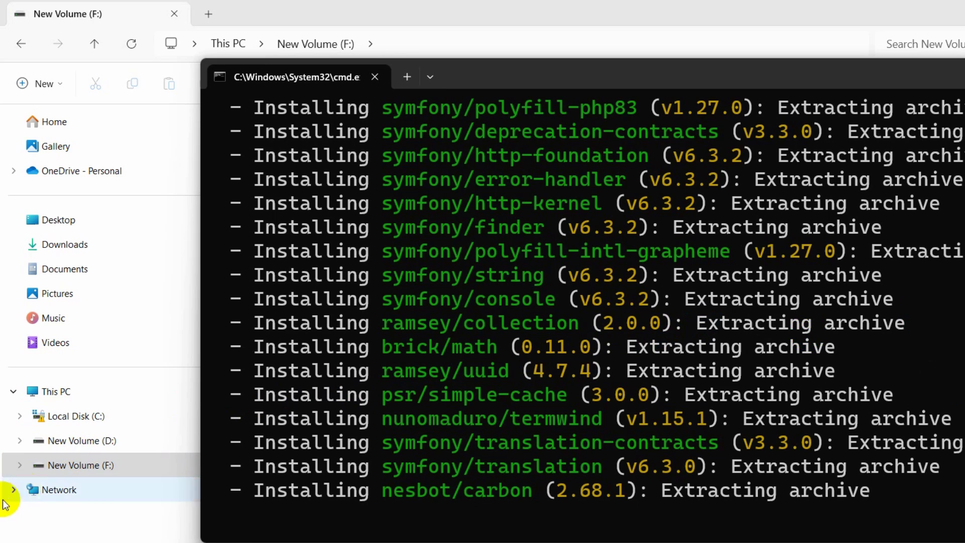
# Step: Navigate to C:\xampp\php and scroll down to the php configuration settings file
pyautogui.click(90, 423)
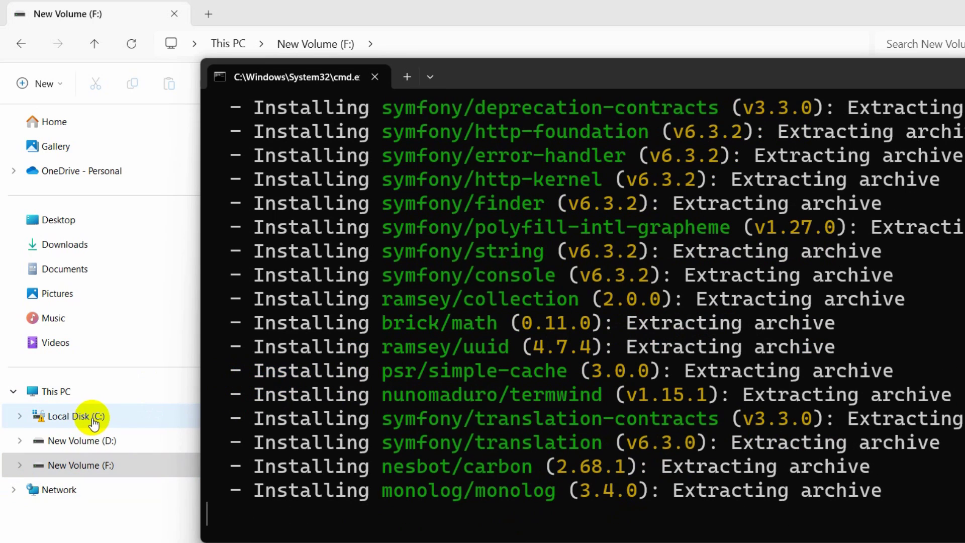
pyautogui.click(84, 423)
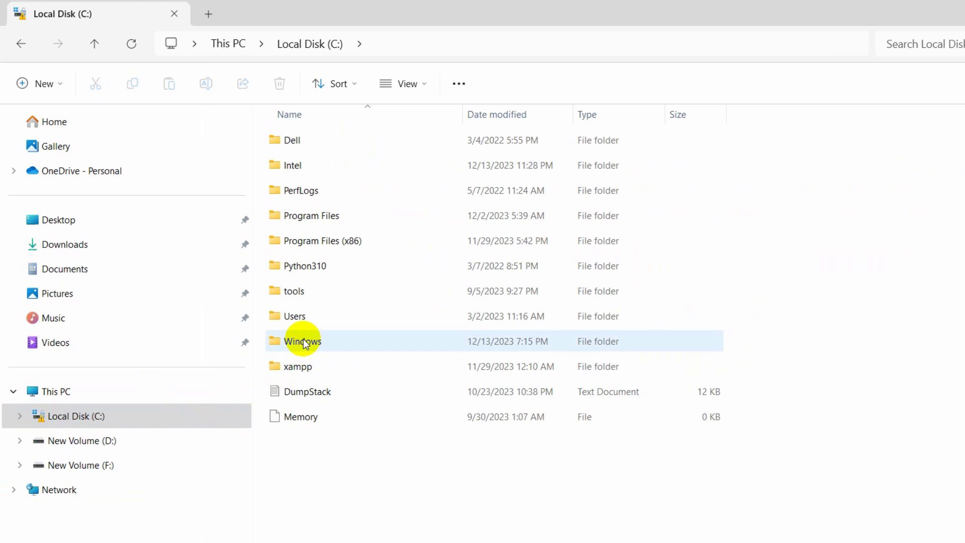
pyautogui.doubleClick(381, 369)
pyautogui.scroll(-5, 478, 395)
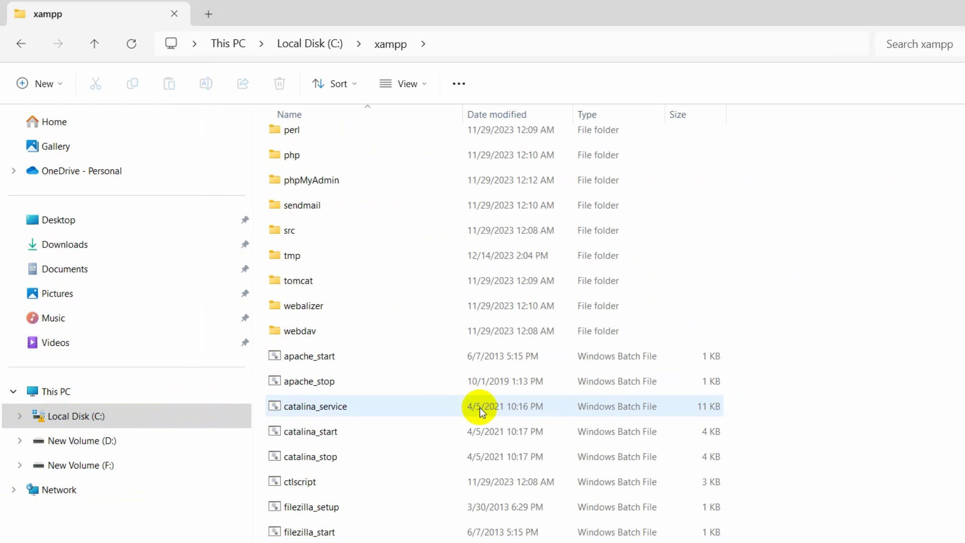
pyautogui.scroll(-1, 373, 301)
pyautogui.scroll(5, 374, 316)
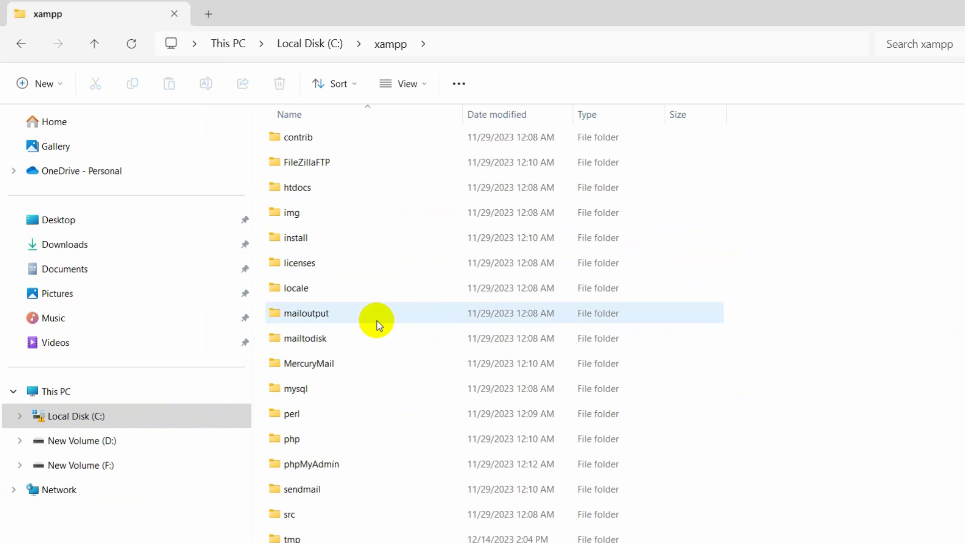
pyautogui.doubleClick(372, 442)
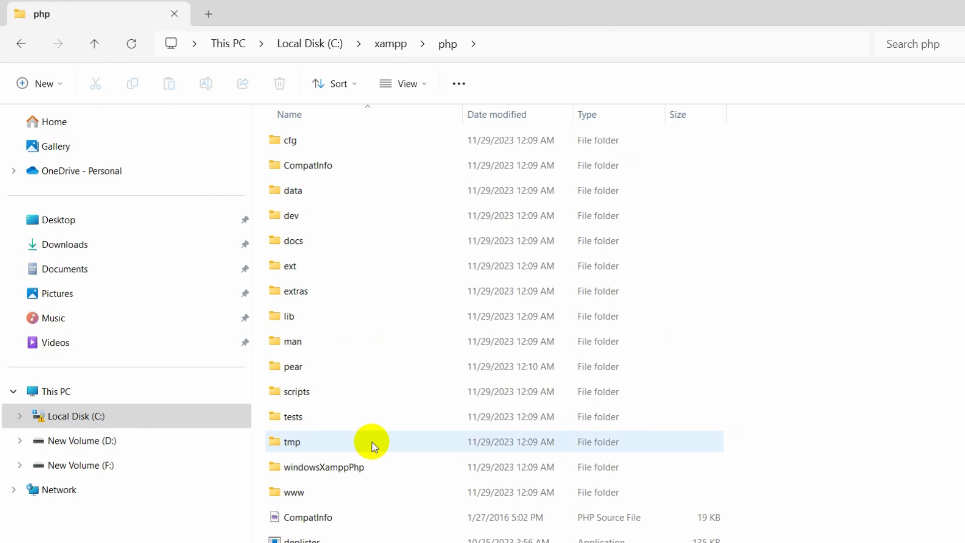
pyautogui.scroll(-9, 399, 402)
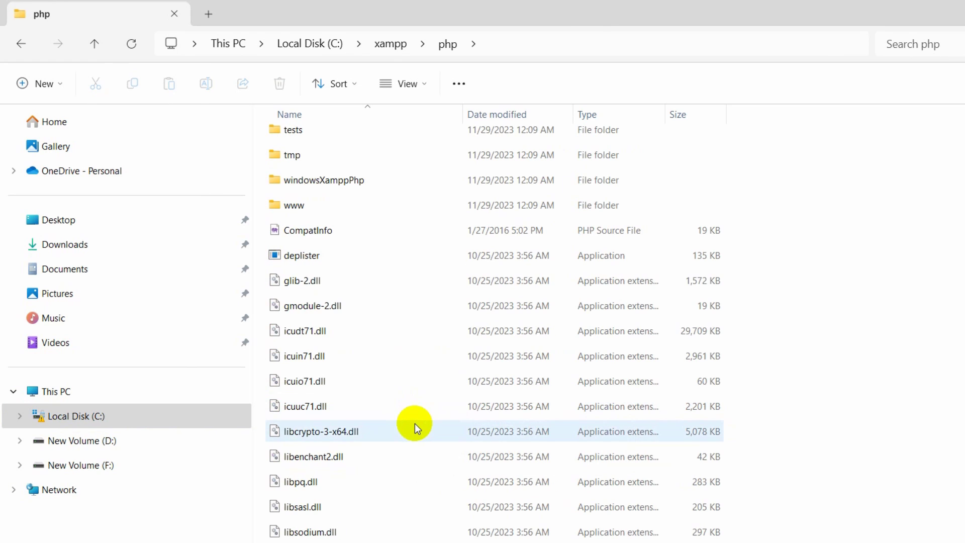
pyautogui.scroll(-1, 416, 429)
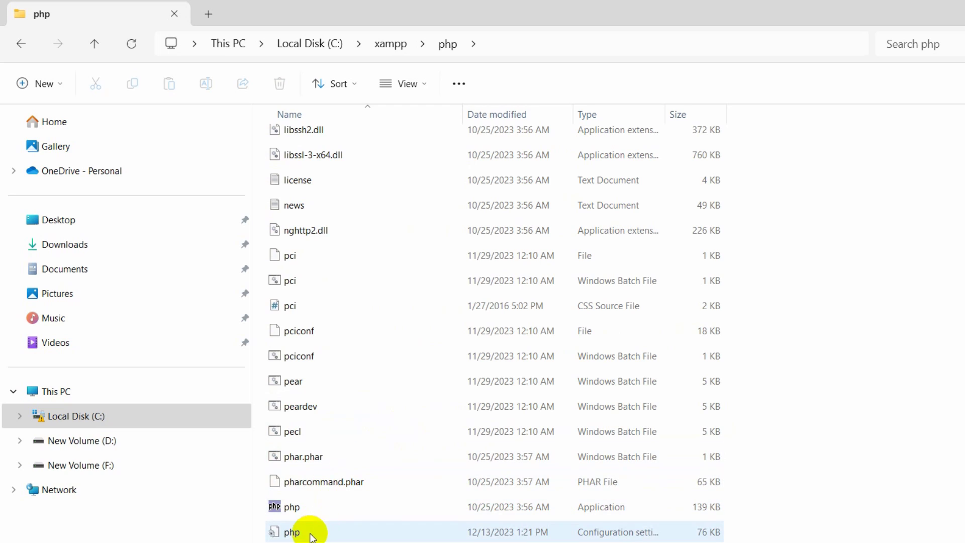
pyautogui.scroll(-2, 397, 535)
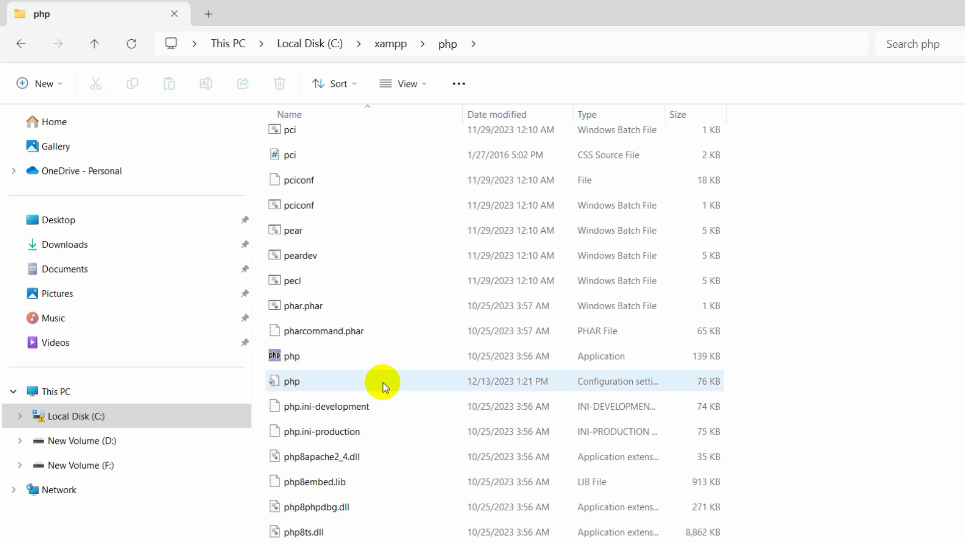
# Step: Open the php configuration file in Notepad and search it for gd
pyautogui.rightClick(351, 383)
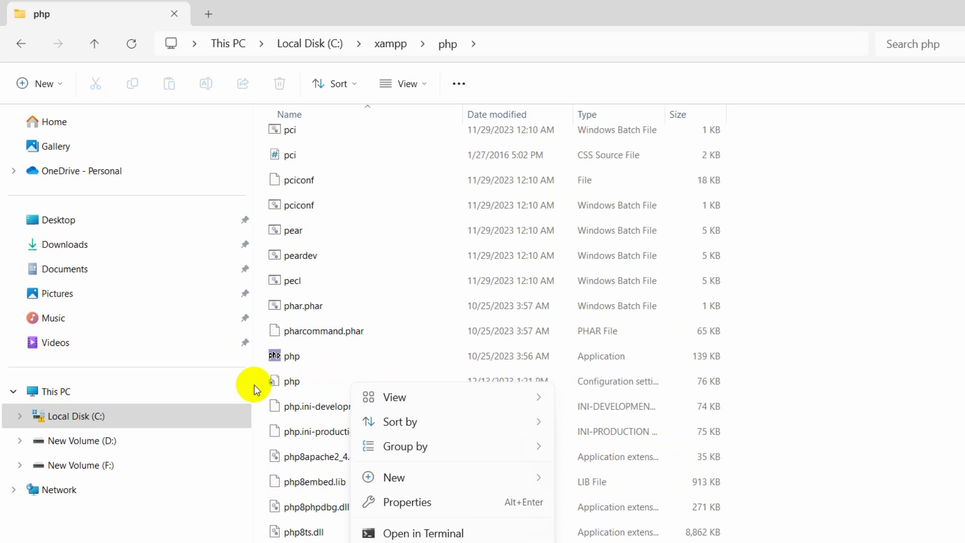
pyautogui.rightClick(281, 382)
pyautogui.moveTo(547, 187)
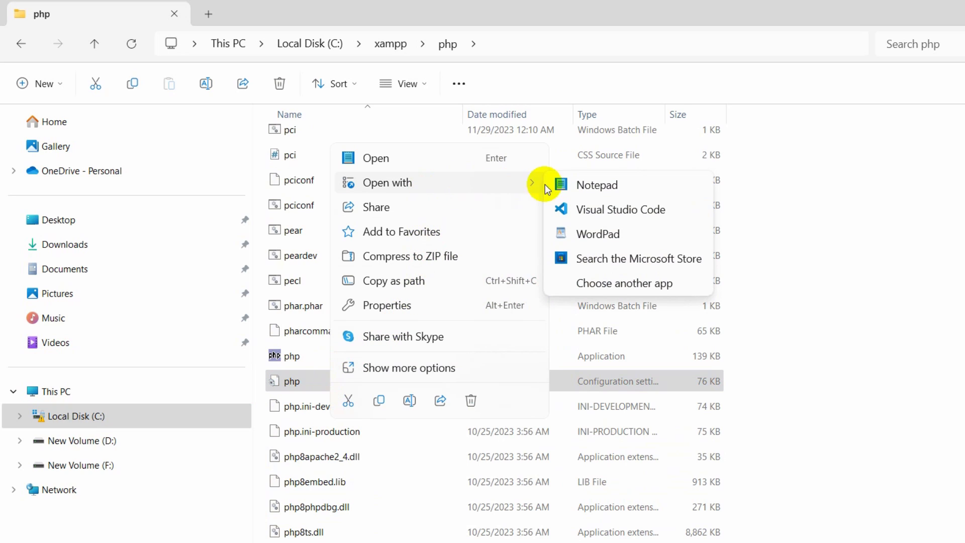
pyautogui.click(601, 191)
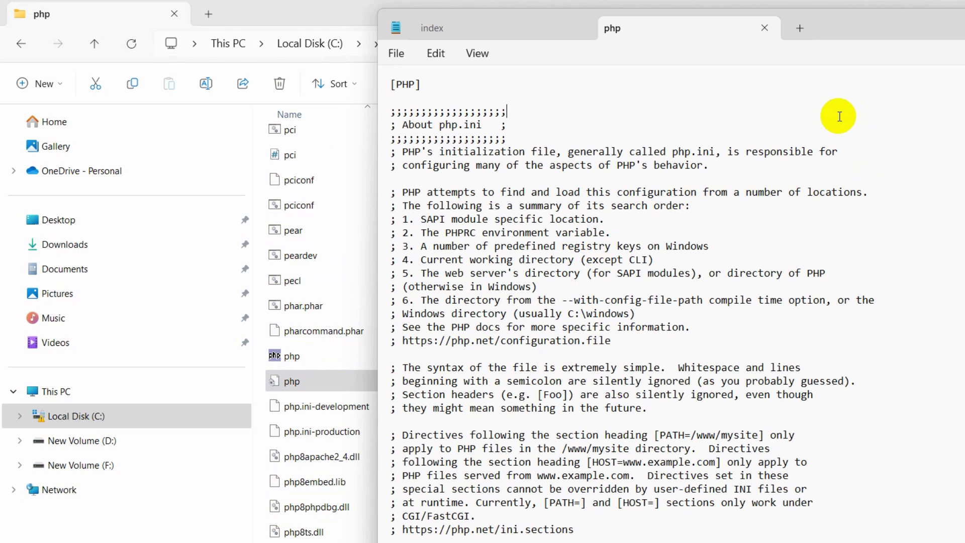
pyautogui.hotkey('ctrl', 'f')
pyautogui.scroll(2, 809, 207)
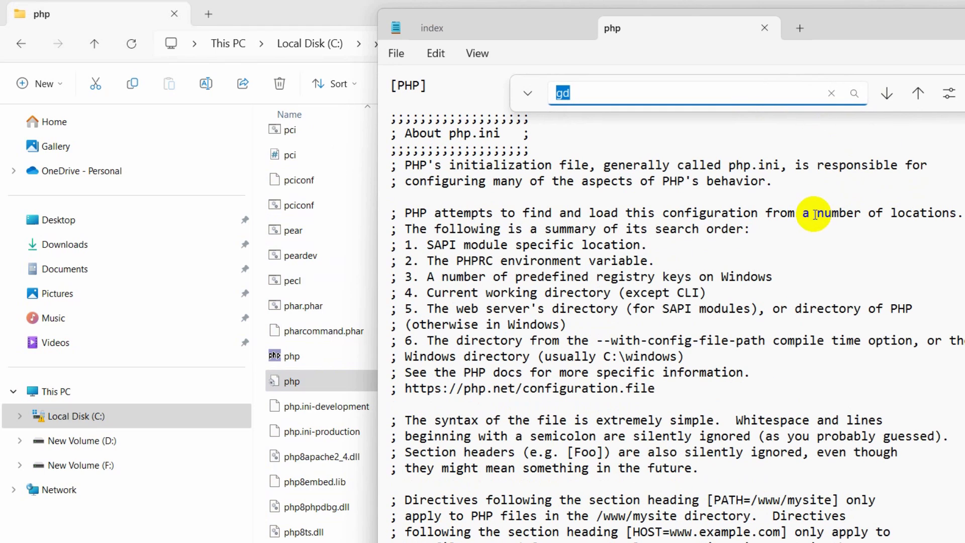
pyautogui.click(584, 95)
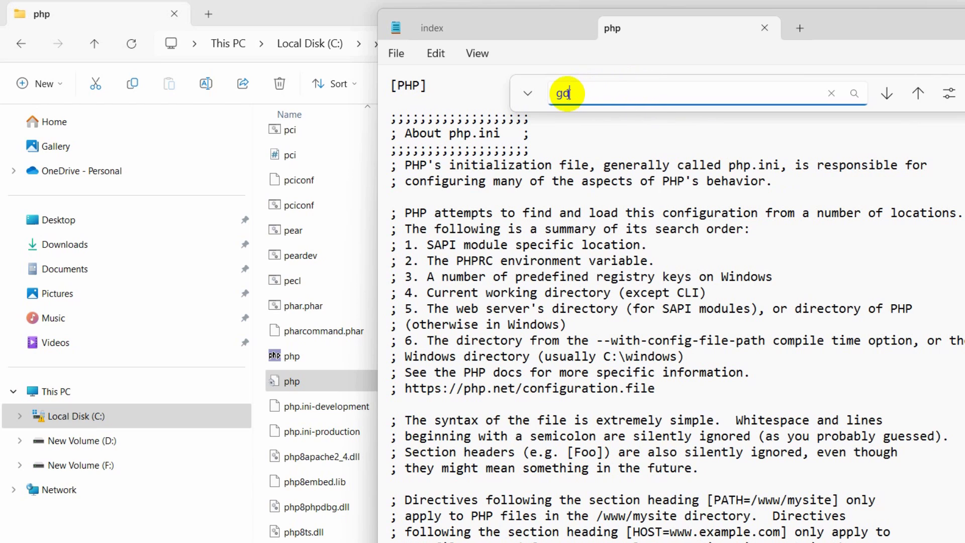
pyautogui.press('Return')
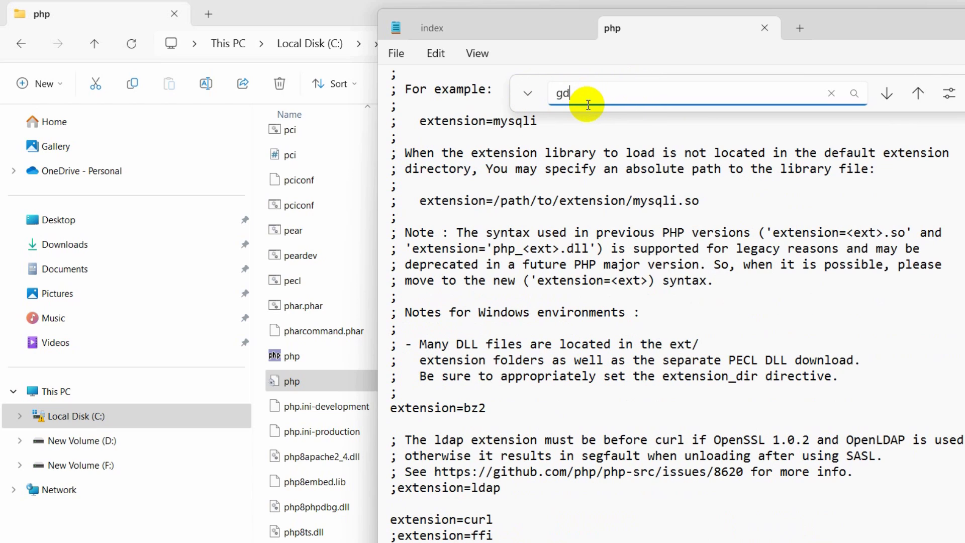
# Step: Delete the leading semicolon so the line reads extension=gd, then close the search
pyautogui.scroll(-3, 626, 397)
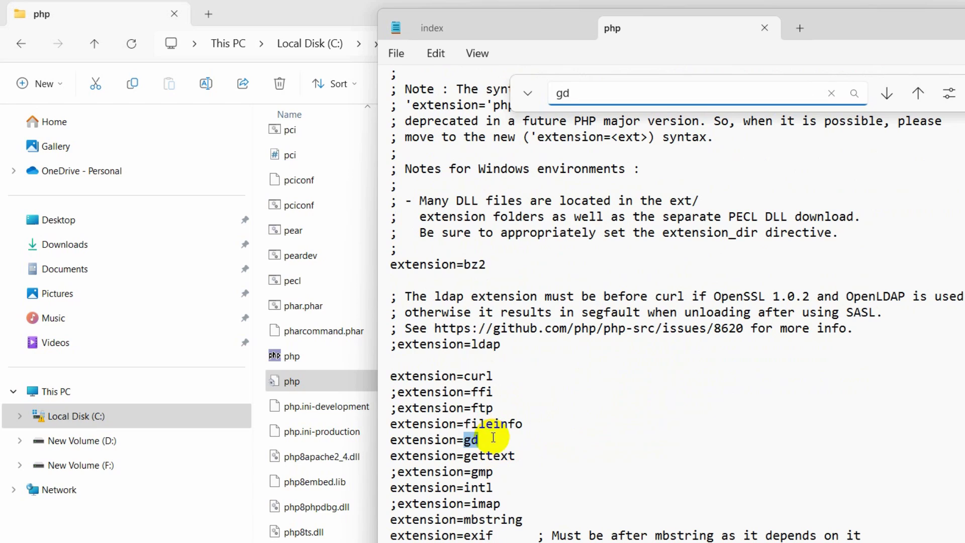
pyautogui.moveTo(477, 440); pyautogui.dragTo(370, 448)
pyautogui.click(462, 443)
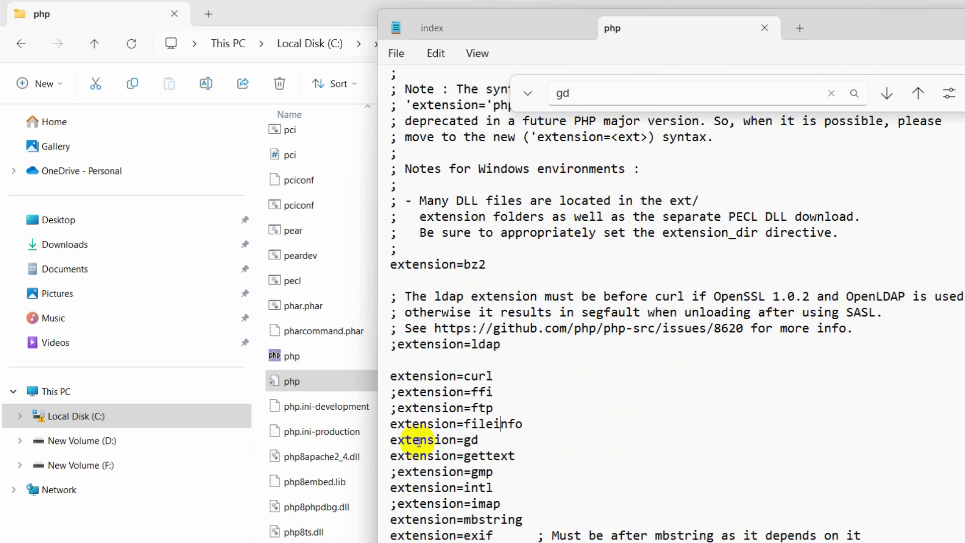
pyautogui.click(395, 443)
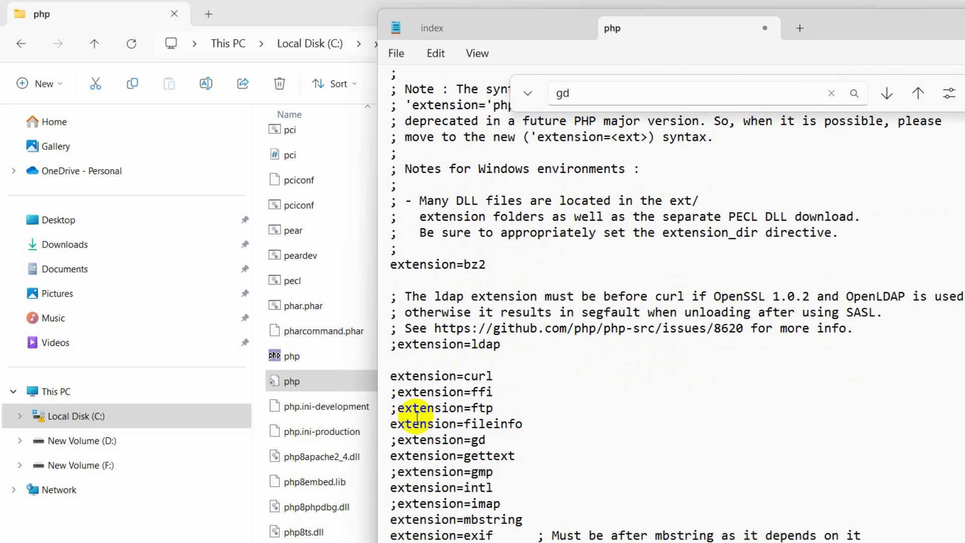
pyautogui.press('Delete')
pyautogui.click(487, 440)
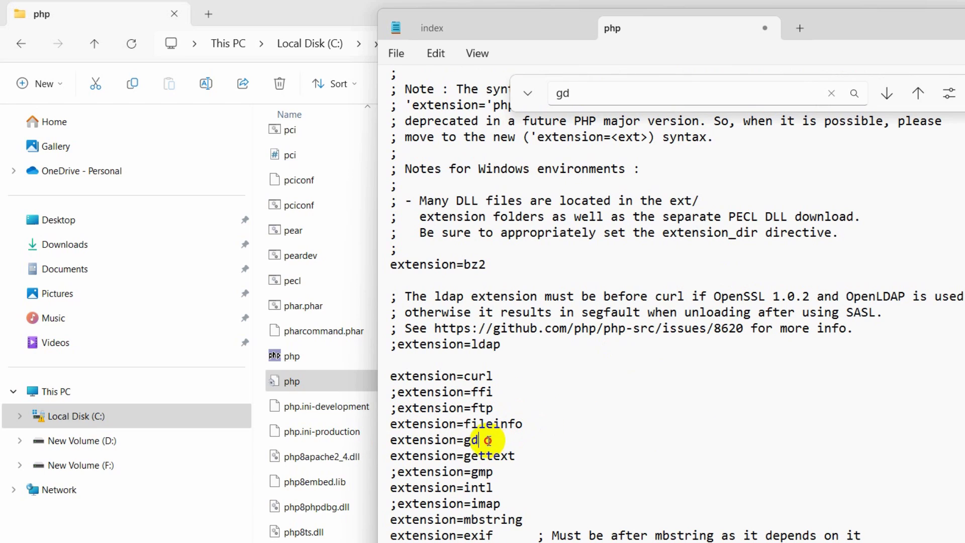
pyautogui.moveTo(487, 440); pyautogui.dragTo(388, 440)
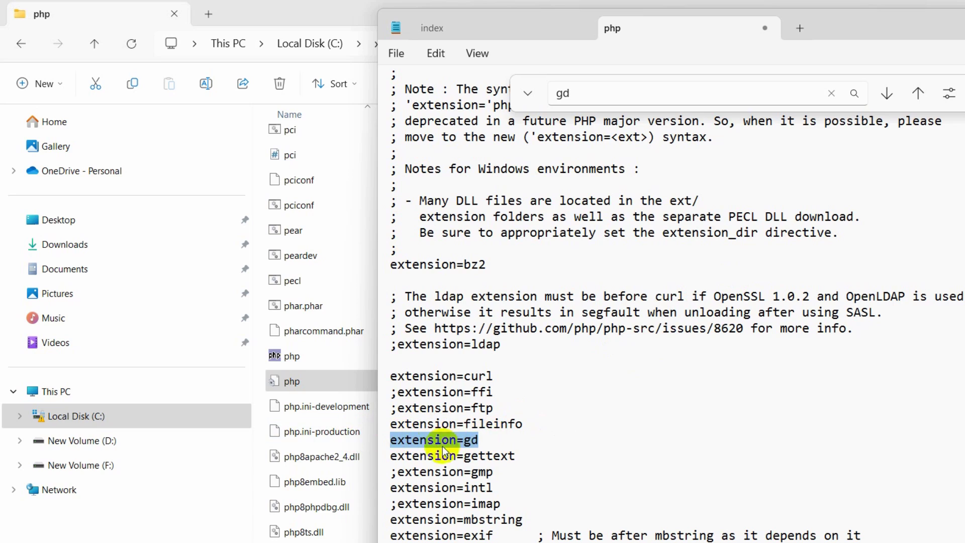
pyautogui.click(497, 439)
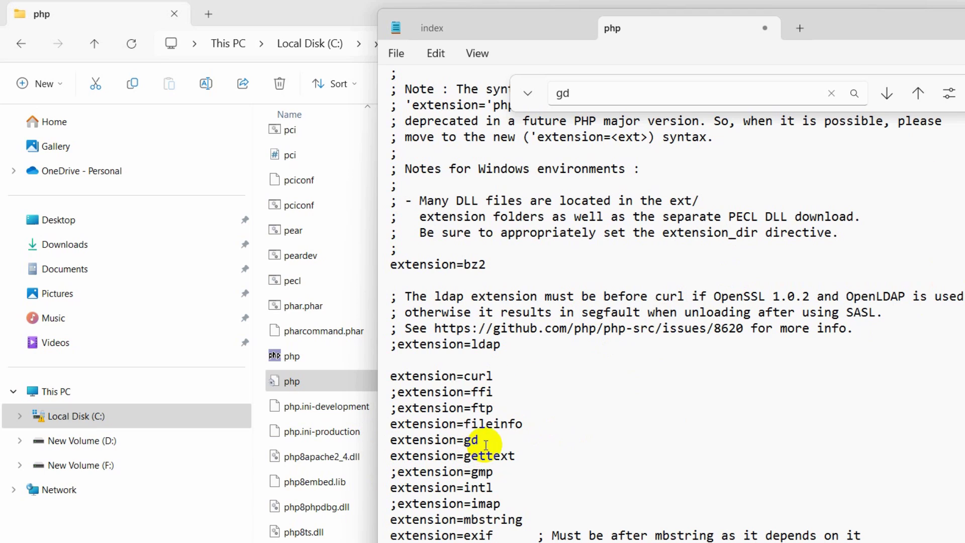
pyautogui.moveTo(482, 440); pyautogui.dragTo(390, 441)
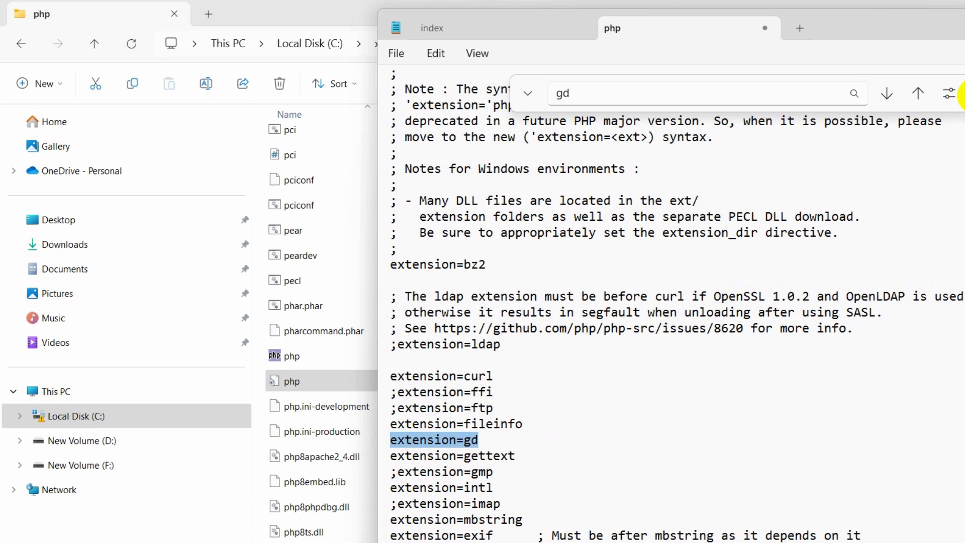
pyautogui.press('Escape')
pyautogui.hotkey('alt', 'Tab')
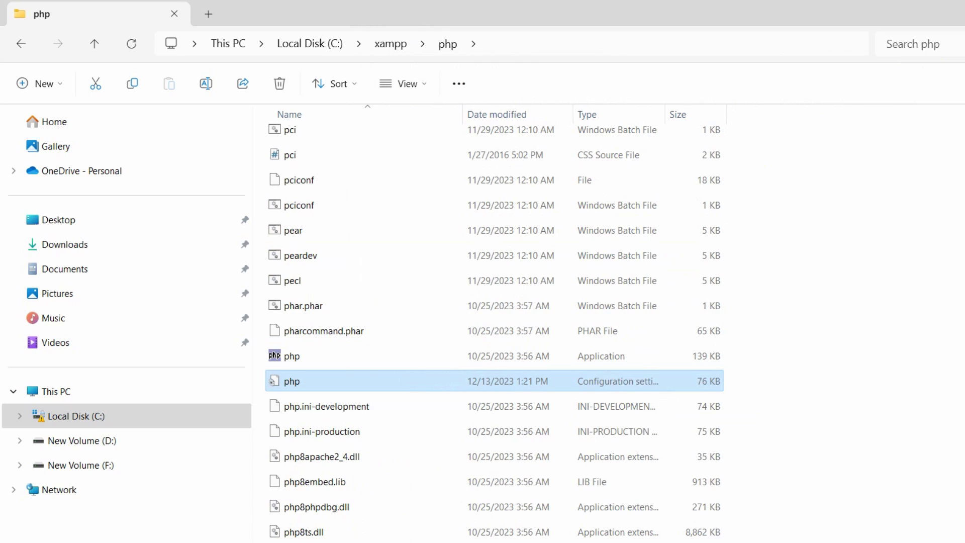
# Step: Close the finished Composer command window and open a new This PC tab
pyautogui.click(281, 539)
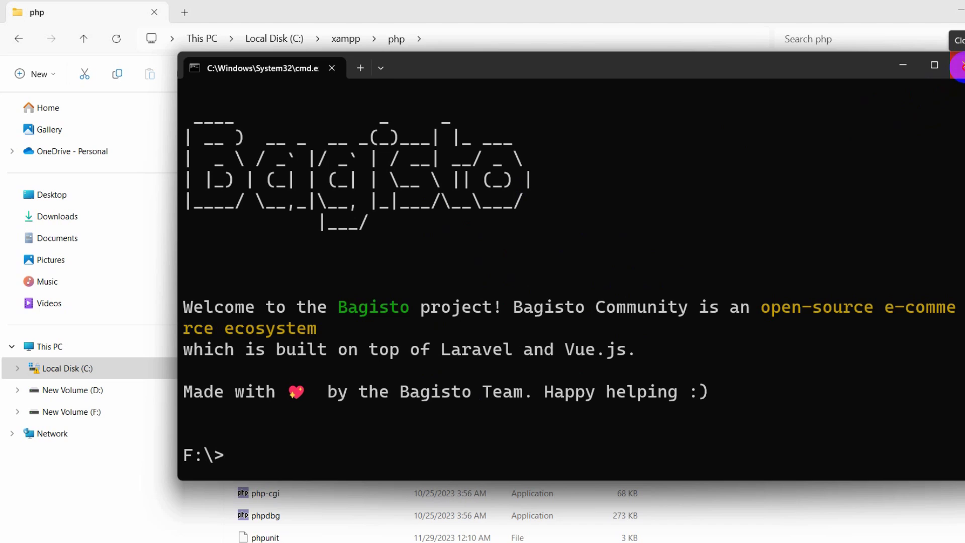
pyautogui.click(961, 65)
pyautogui.click(185, 13)
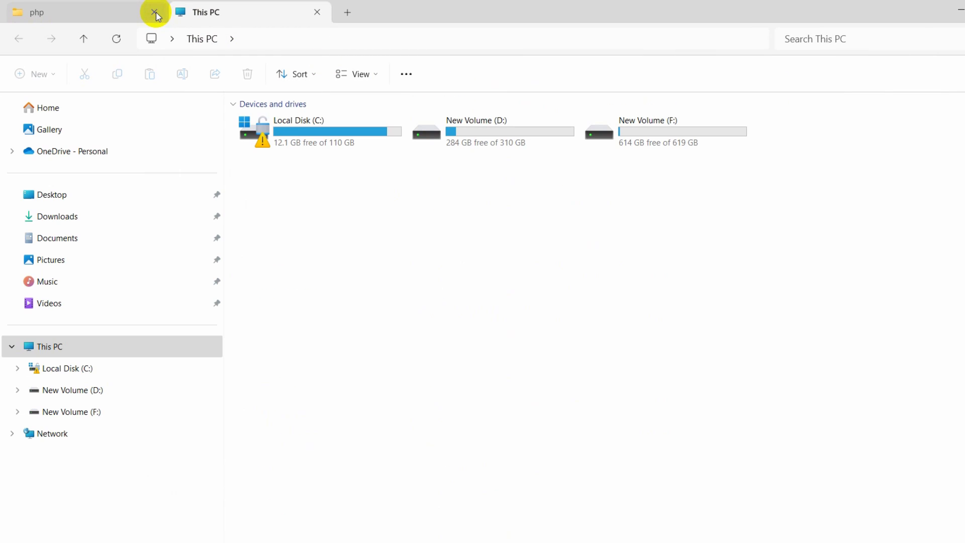
# Step: Close the php tab and launch cmd from the F:\bagisto folder's address bar
pyautogui.click(154, 12)
pyautogui.click(154, 412)
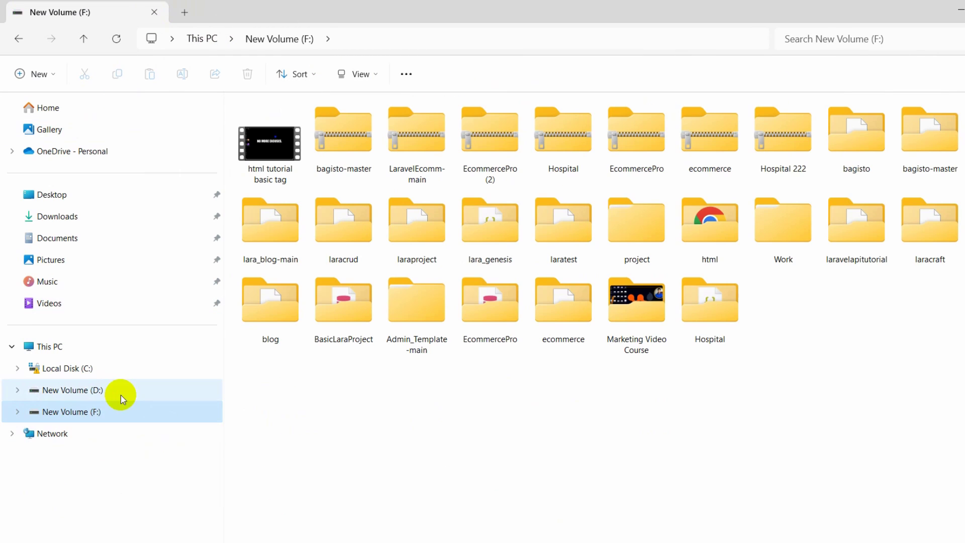
pyautogui.doubleClick(856, 135)
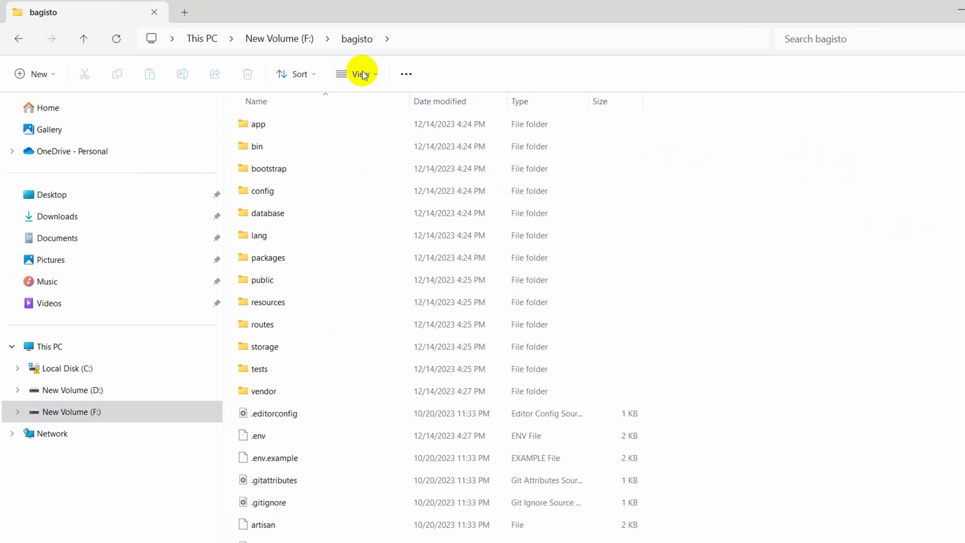
pyautogui.click(427, 40)
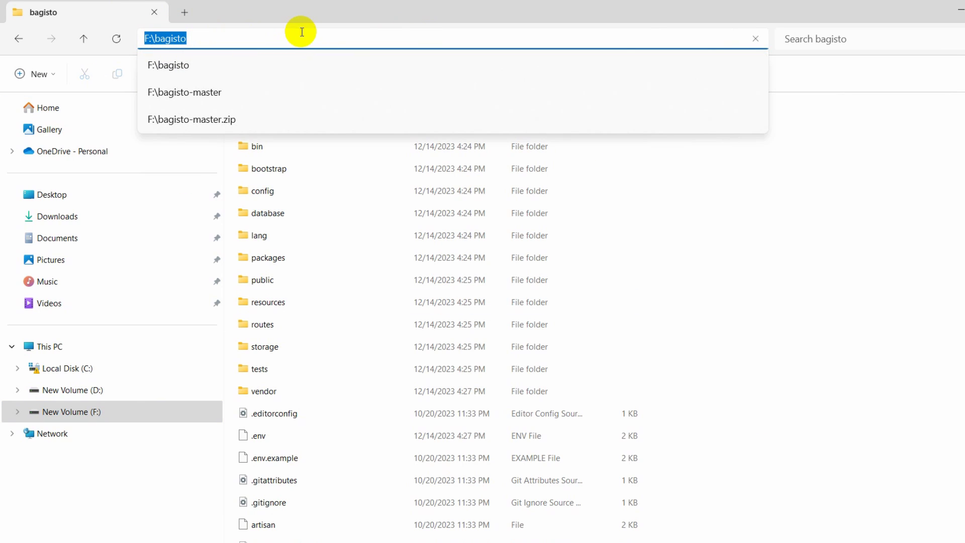
pyautogui.write('cmd')
pyautogui.press('Return')
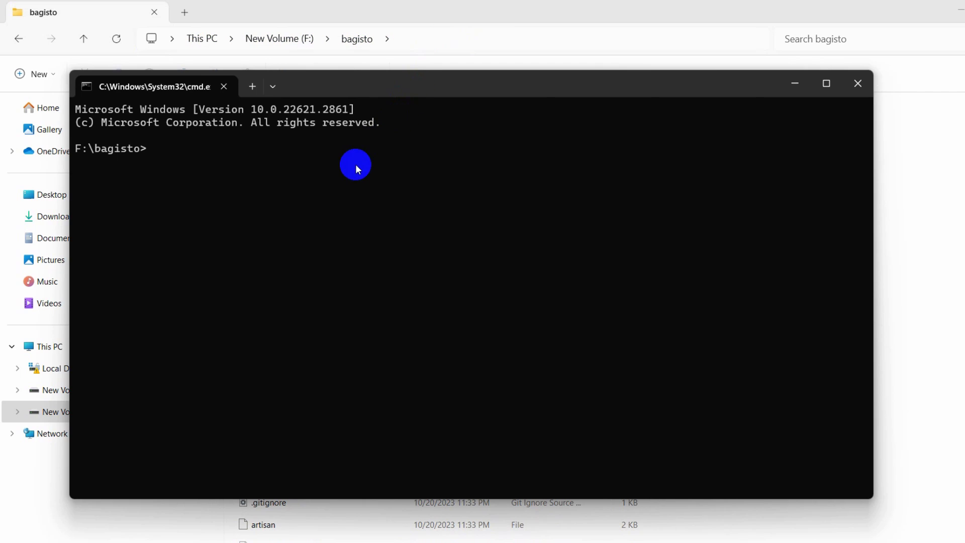
# Step: Move the command window right and bring the Bagisto installation docs forward
pyautogui.keyDown('ctrl'); pyautogui.scroll(5, 348, 191); pyautogui.keyUp('ctrl')
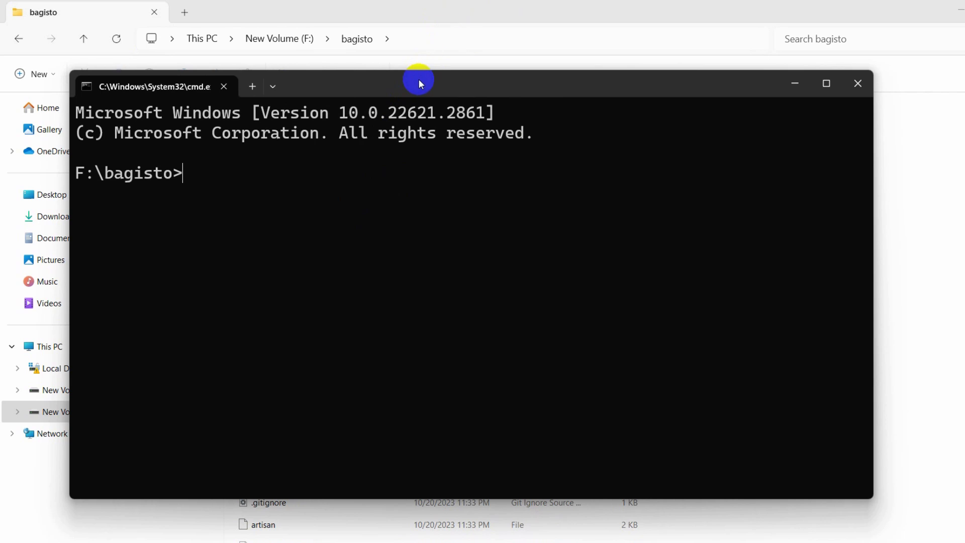
pyautogui.moveTo(420, 82); pyautogui.dragTo(538, 88)
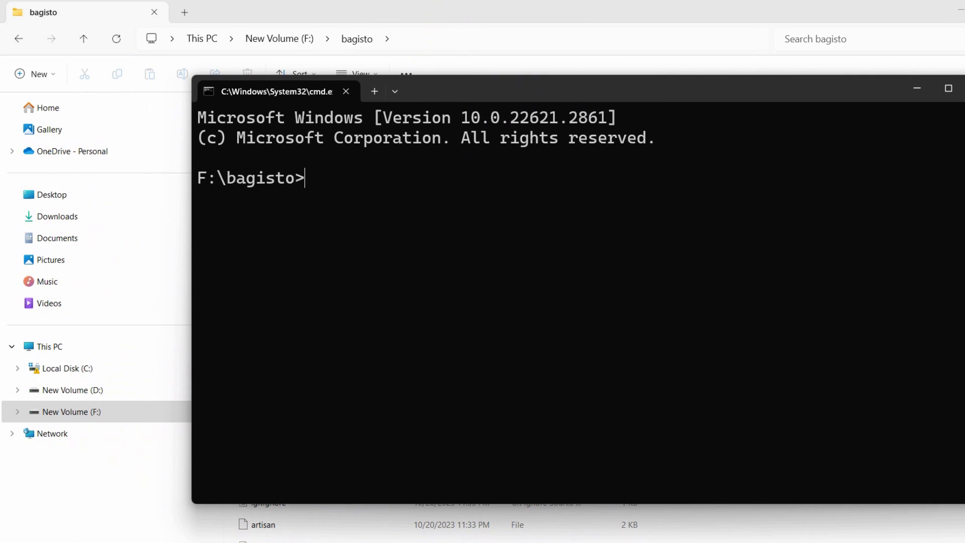
pyautogui.moveTo(201, 542)
pyautogui.click(201, 502)
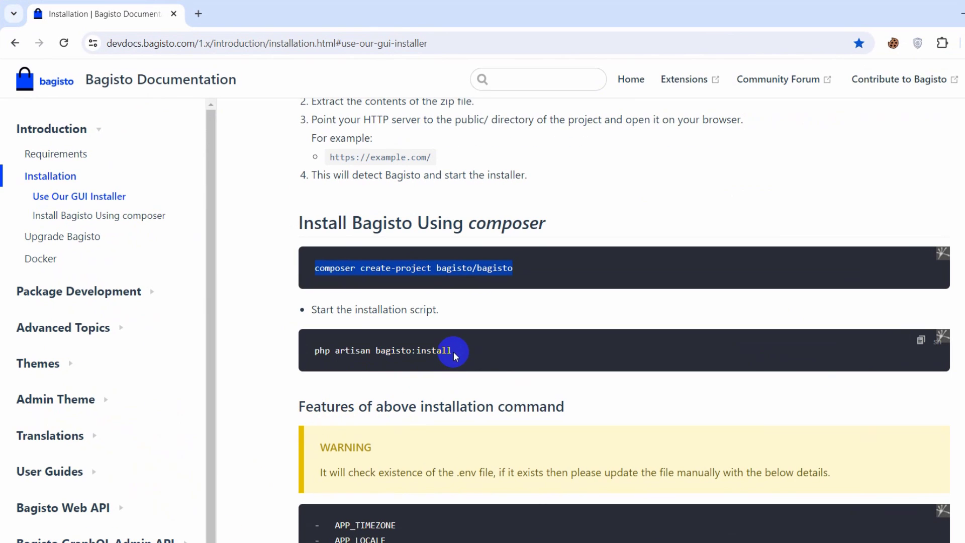
# Step: Highlight the php artisan bagisto:install command line, then open the Windows Start menu
pyautogui.moveTo(453, 352); pyautogui.dragTo(309, 354)
pyautogui.click(386, 352)
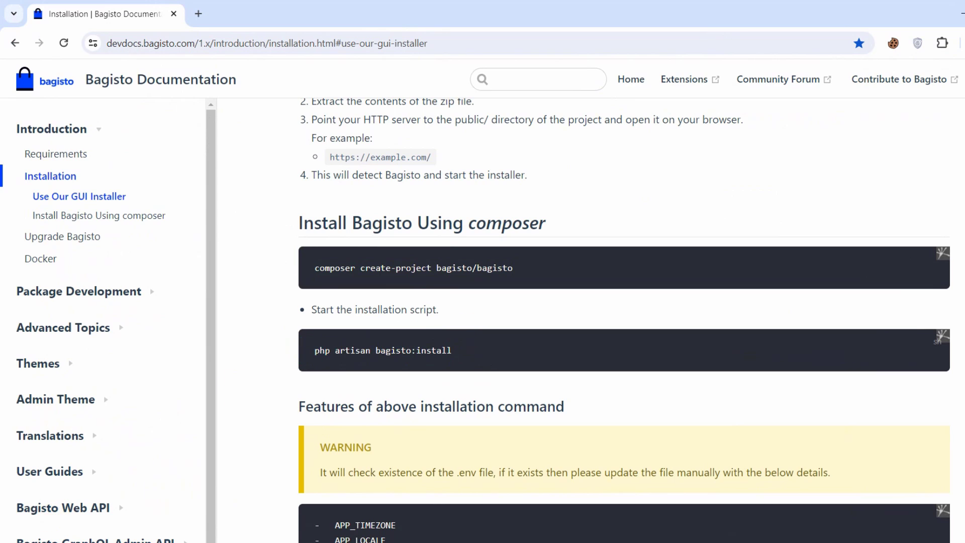
pyautogui.moveTo(171, 542)
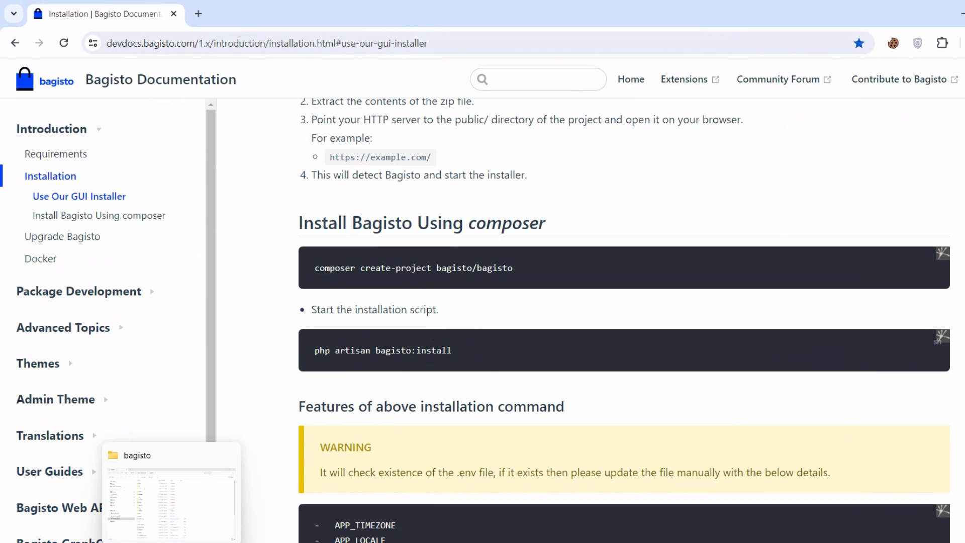
pyautogui.press('super')
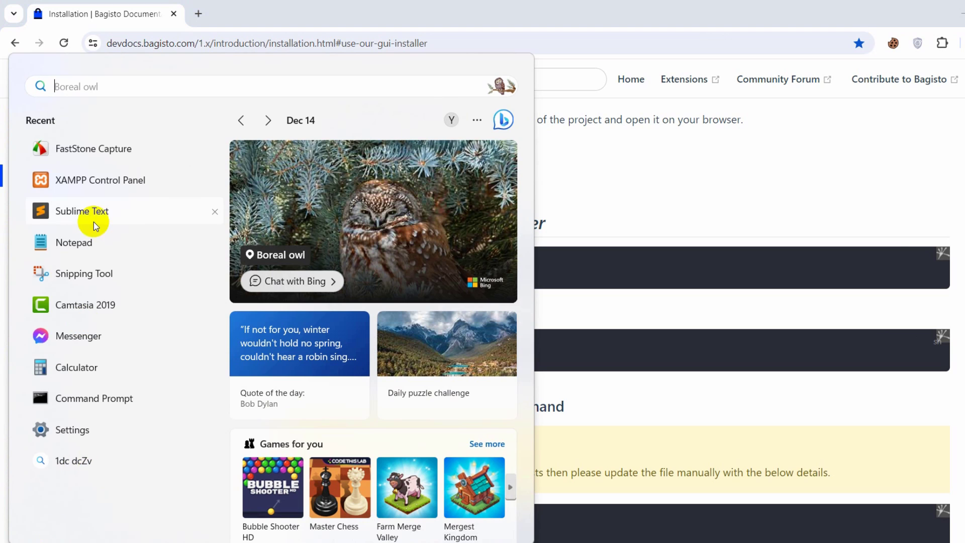
# Step: Launch Sublime Text and open the bagisto folder on New Volume (F:) as the project
pyautogui.click(83, 211)
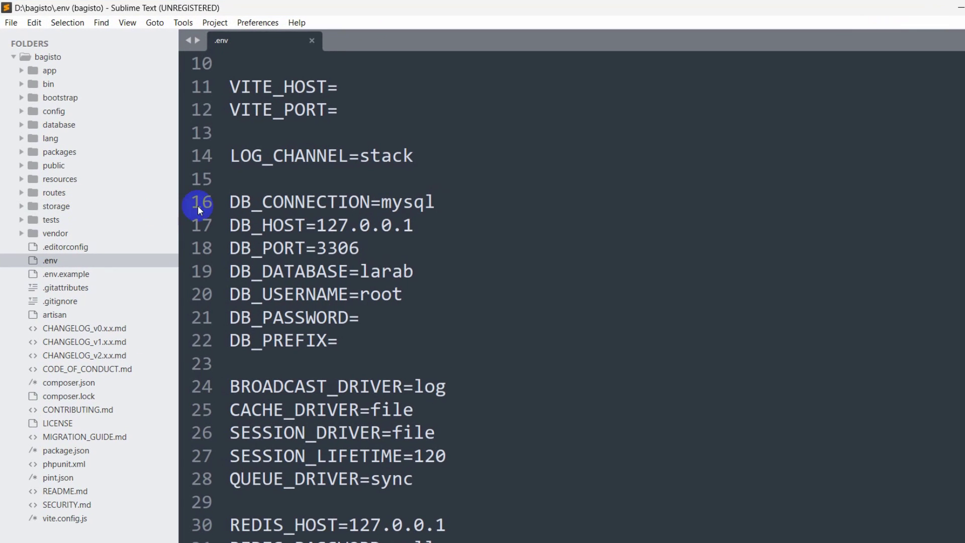
pyautogui.click(7, 23)
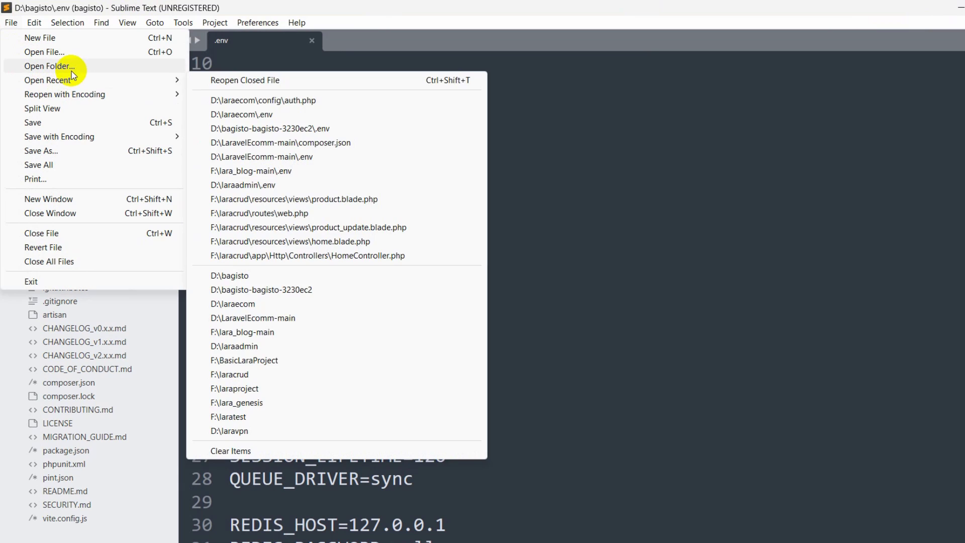
pyautogui.click(77, 68)
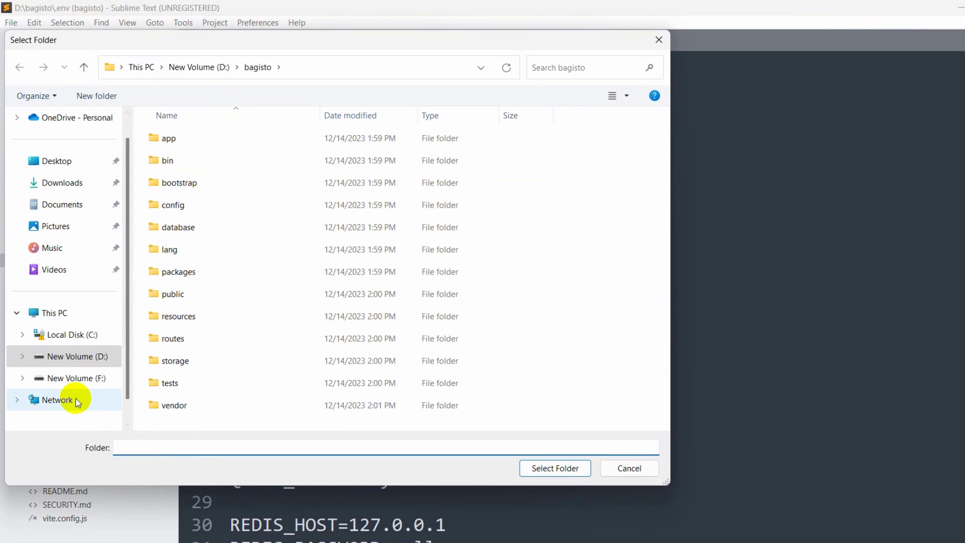
pyautogui.click(97, 380)
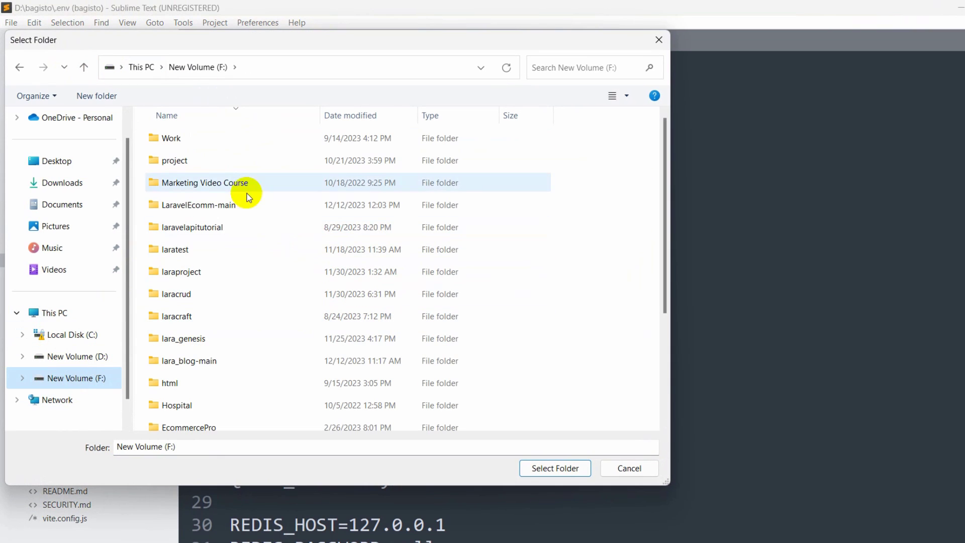
pyautogui.scroll(-3, 224, 349)
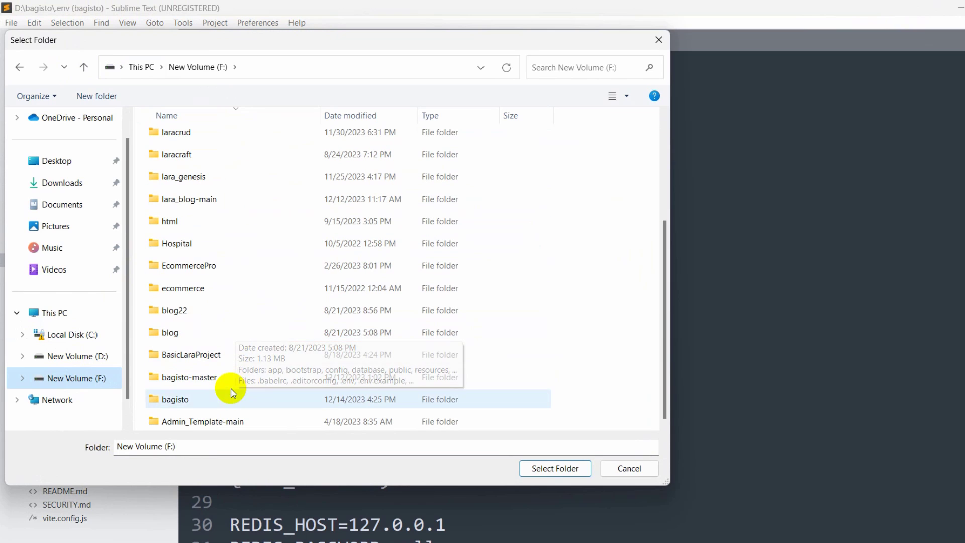
pyautogui.click(217, 399)
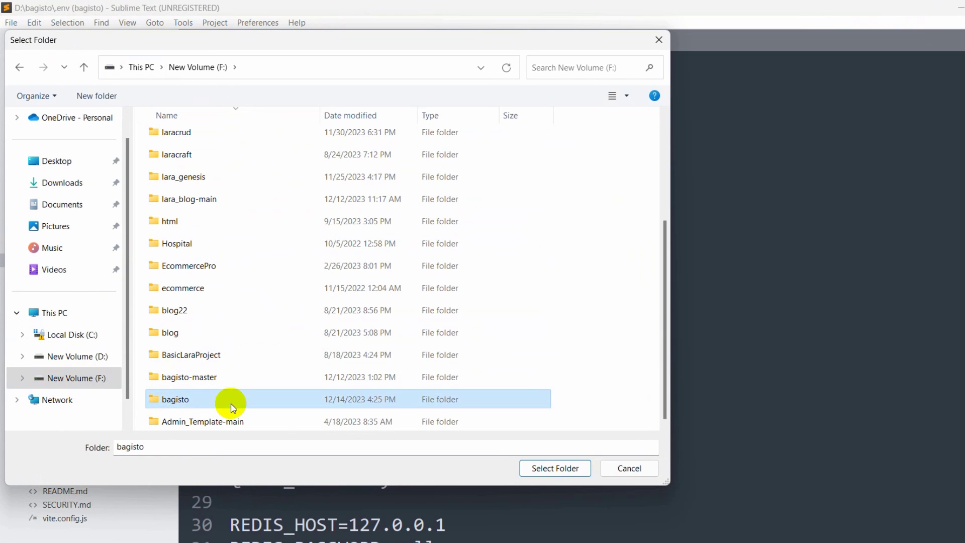
pyautogui.click(558, 468)
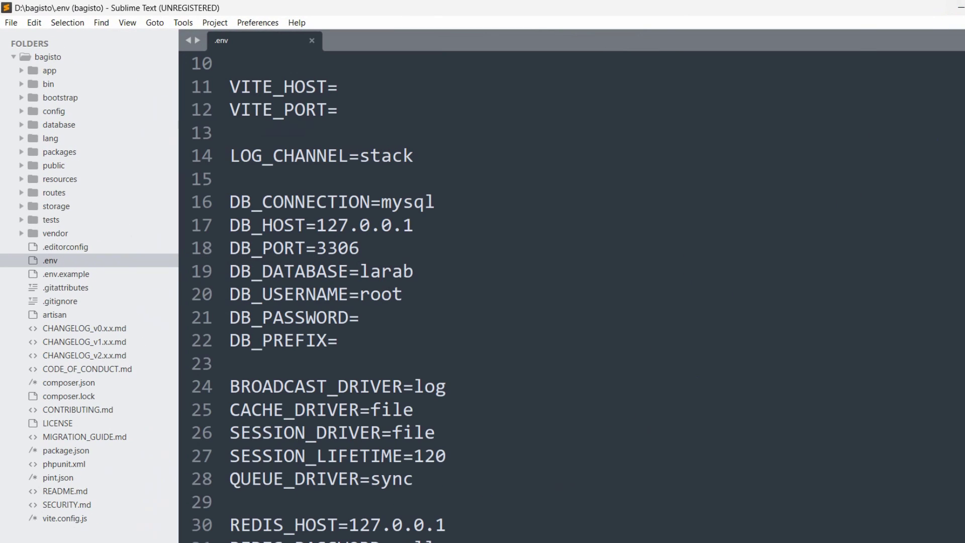
pyautogui.click(959, 10)
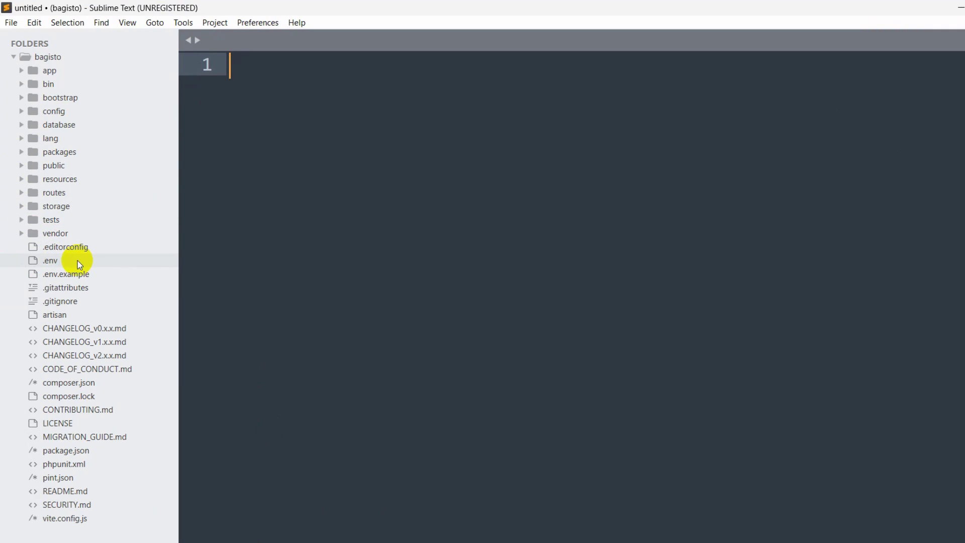
# Step: Edit the project's .env to DB_DATABASE=bagisto and DB_USERNAME=root, leaving DB_PASSWORD empty
pyautogui.click(50, 260)
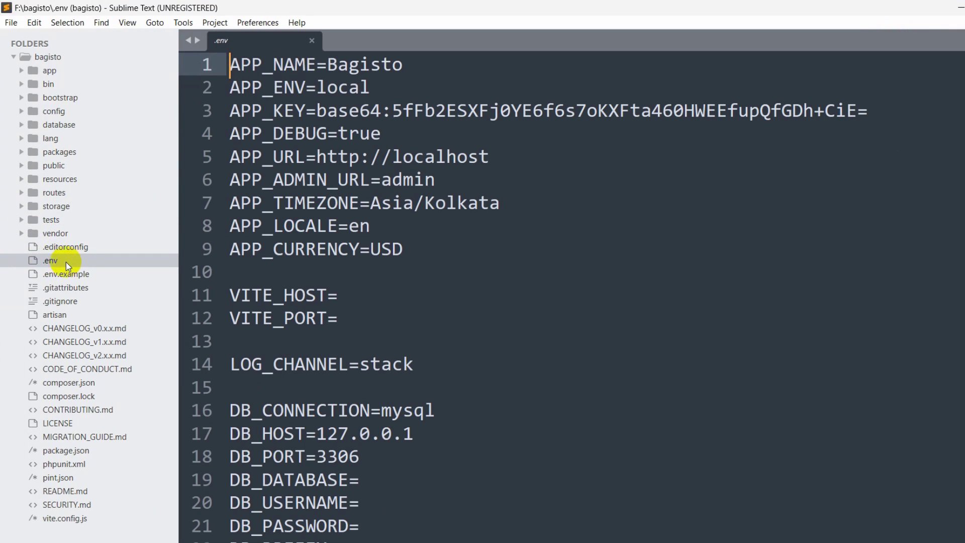
pyautogui.scroll(-2, 528, 351)
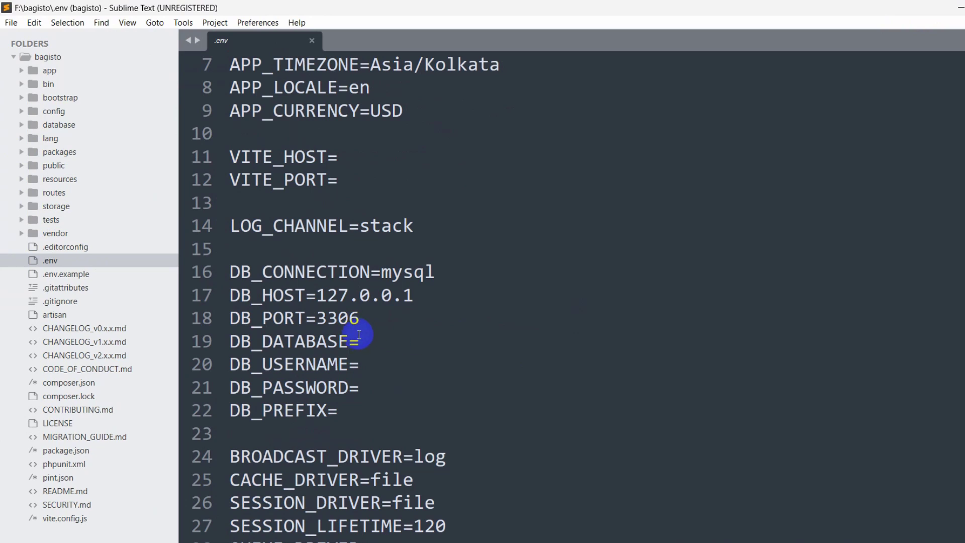
pyautogui.click(381, 344)
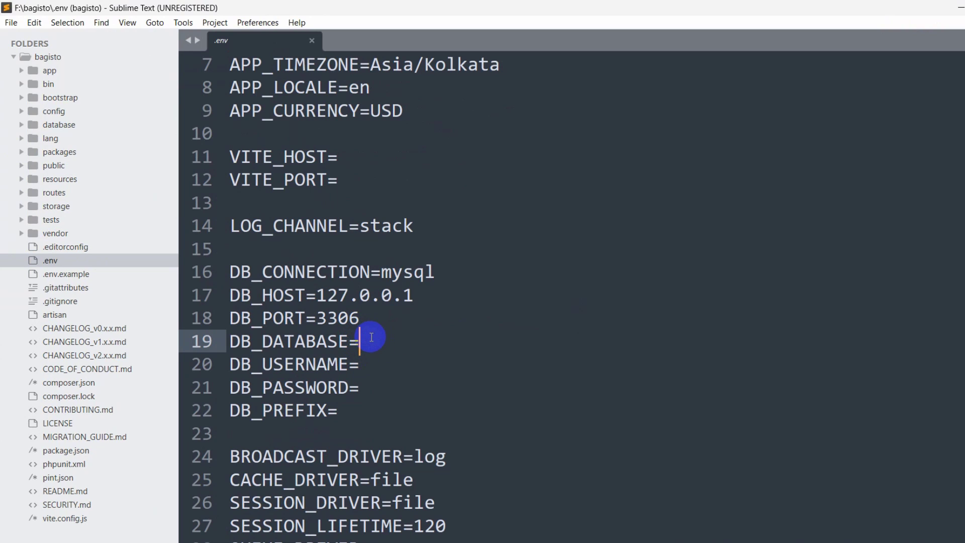
pyautogui.write('bagisto')
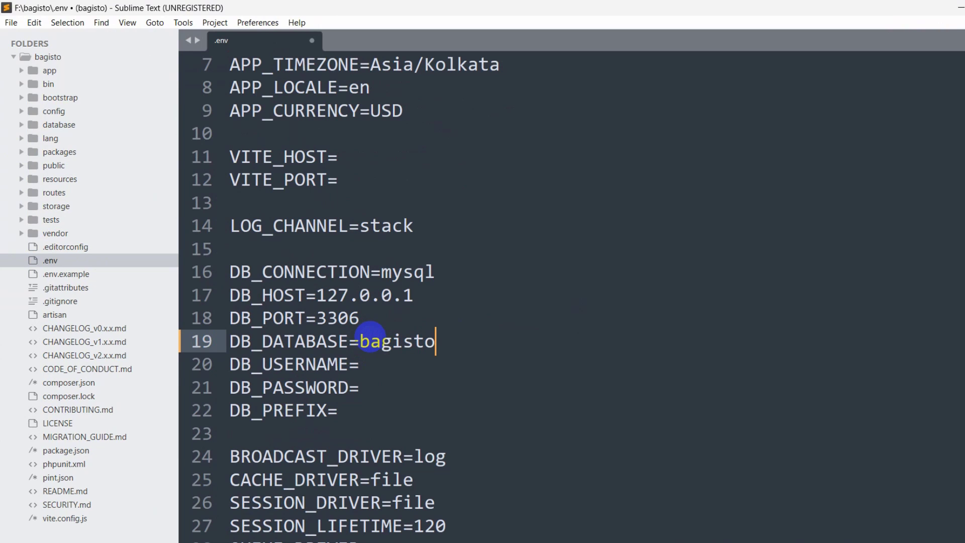
pyautogui.click(365, 364)
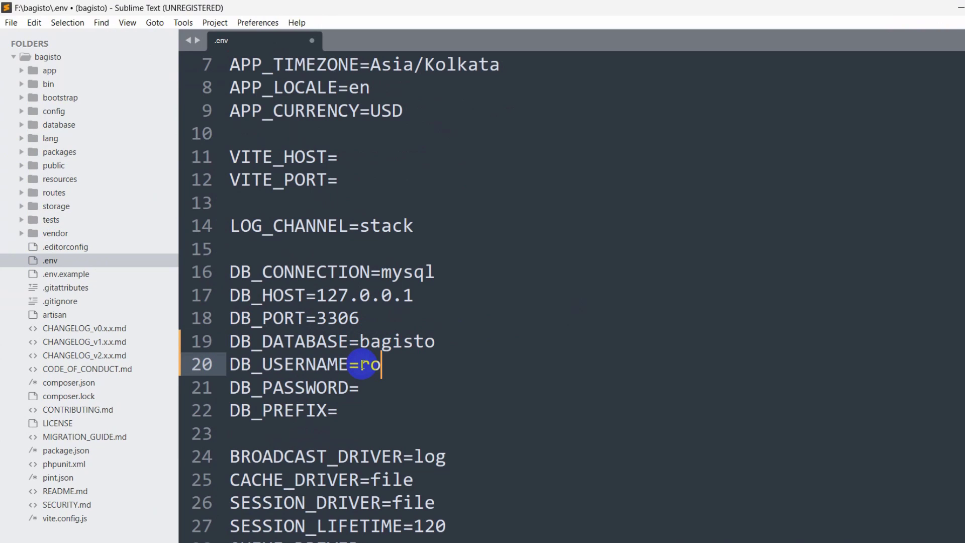
pyautogui.click(375, 388)
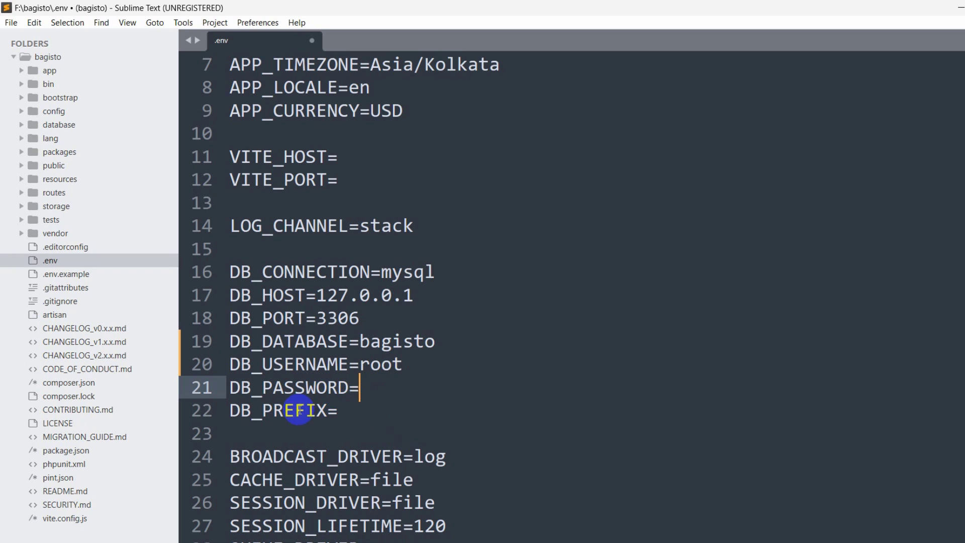
pyautogui.press('Return')
pyautogui.press('Return')
pyautogui.press('Return')
pyautogui.click(408, 384)
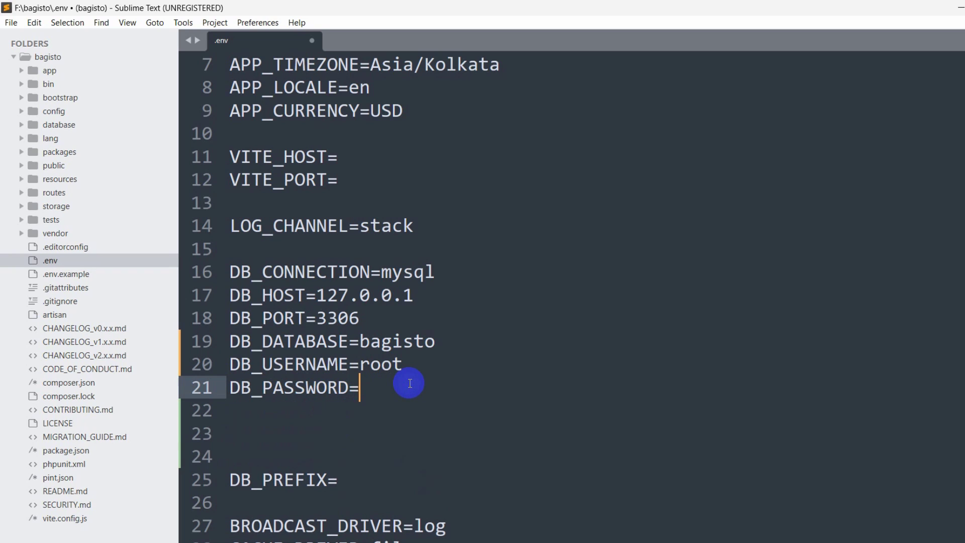
pyautogui.scroll(2, 445, 398)
pyautogui.scroll(-3, 452, 403)
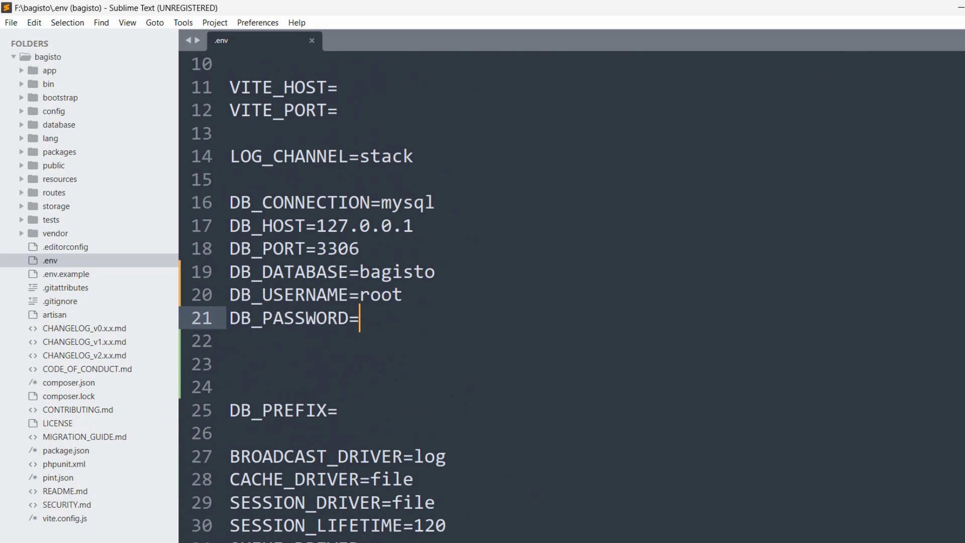
# Step: Start Apache and MySQL in the XAMPP Control Panel, then minimize it
pyautogui.press('super')
pyautogui.click(141, 140)
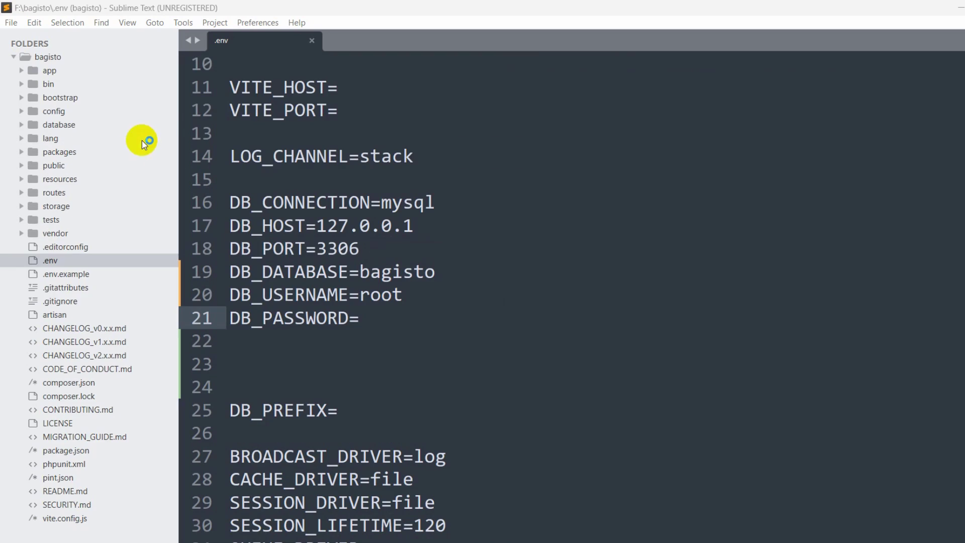
pyautogui.click(249, 77)
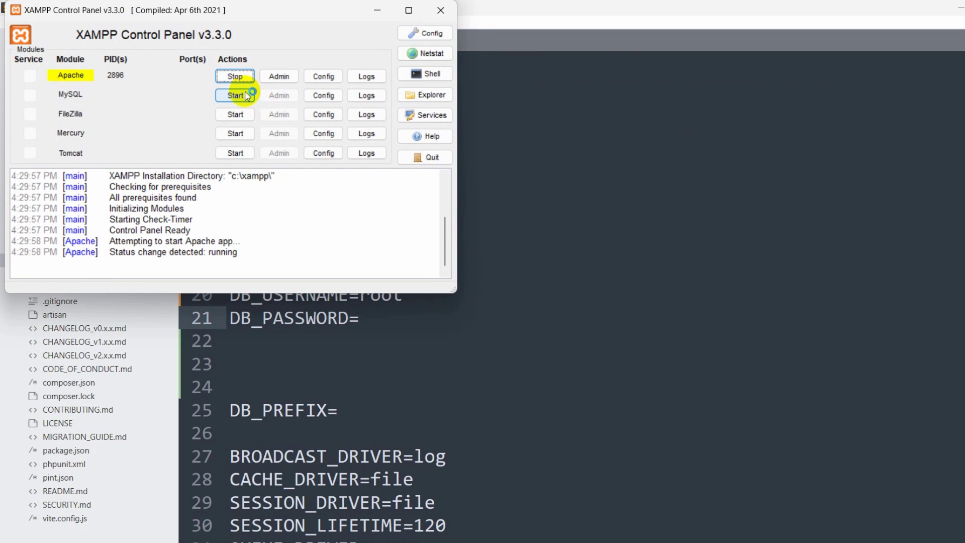
pyautogui.click(246, 95)
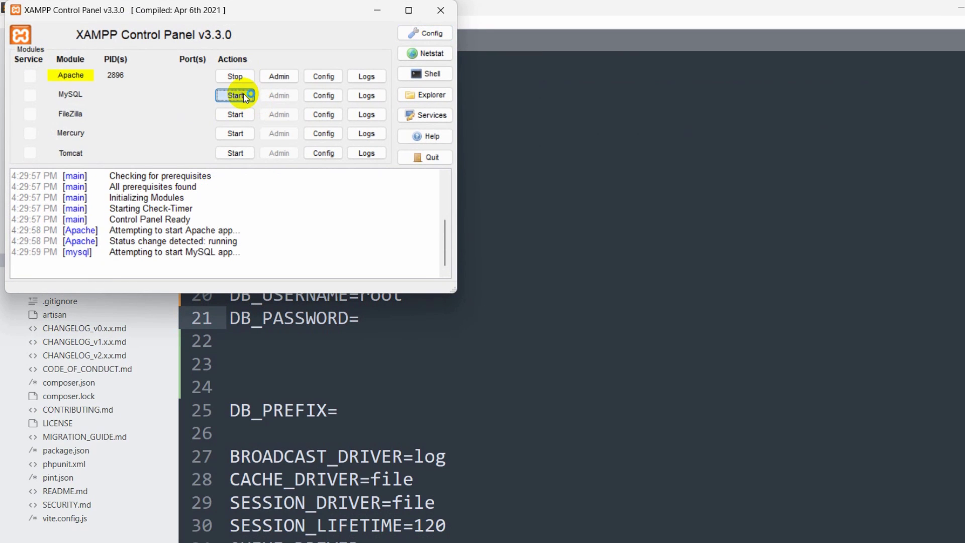
pyautogui.click(378, 14)
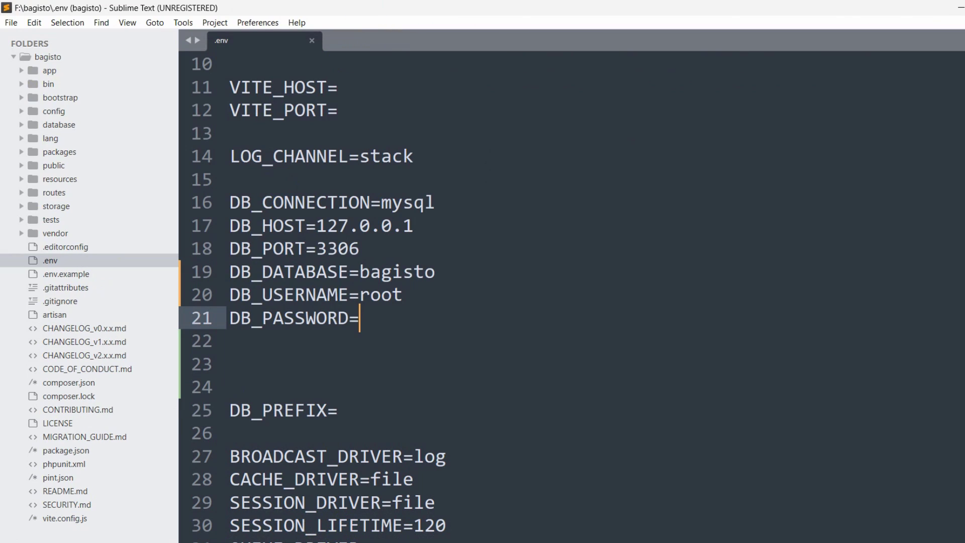
# Step: Reach phpMyAdmin's new-database page via the local XAMPP dashboard in a new browser tab
pyautogui.click(171, 492)
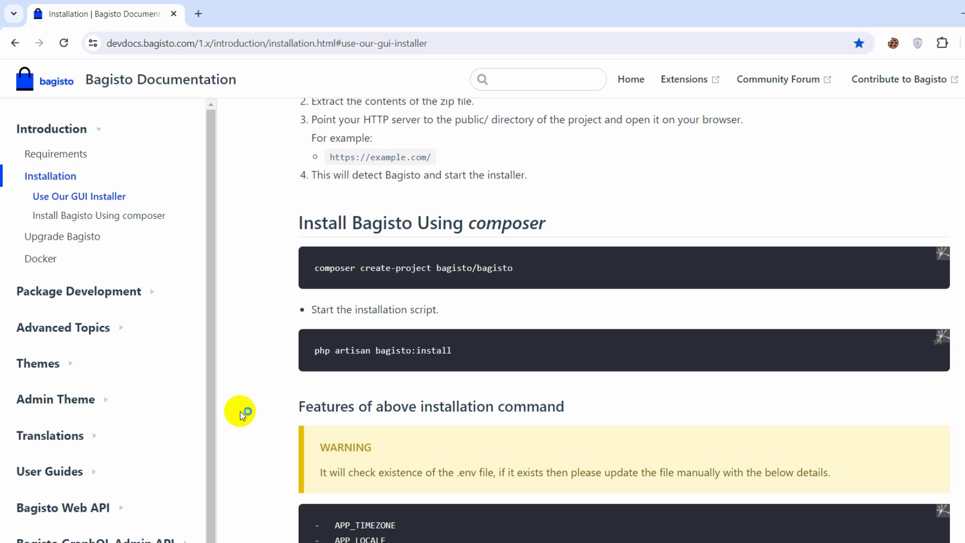
pyautogui.click(202, 11)
pyautogui.write('xa')
pyautogui.click(216, 259)
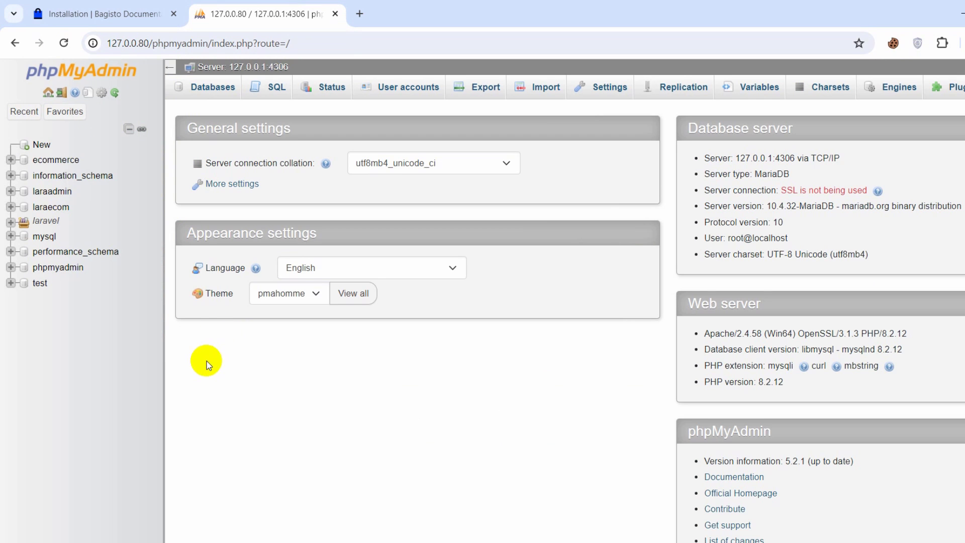
pyautogui.click(62, 113)
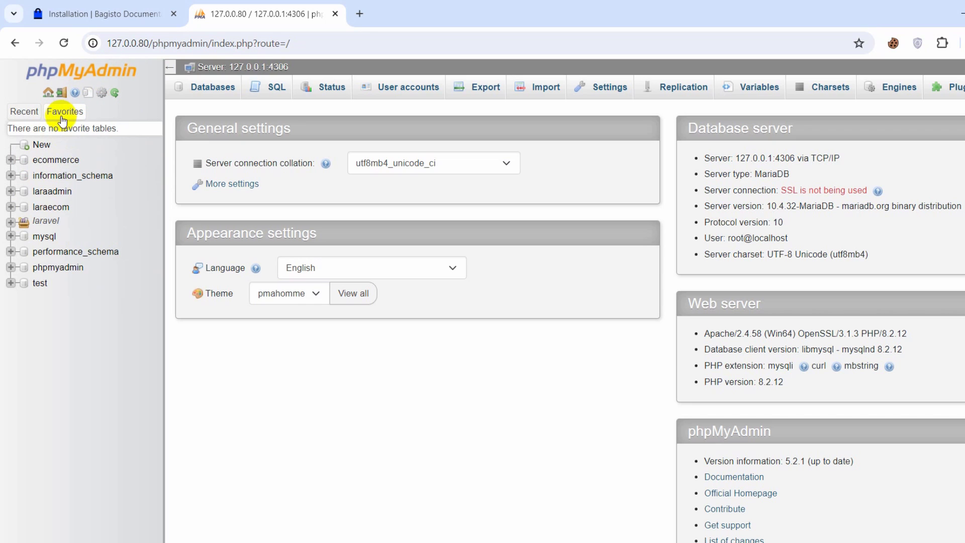
pyautogui.click(43, 146)
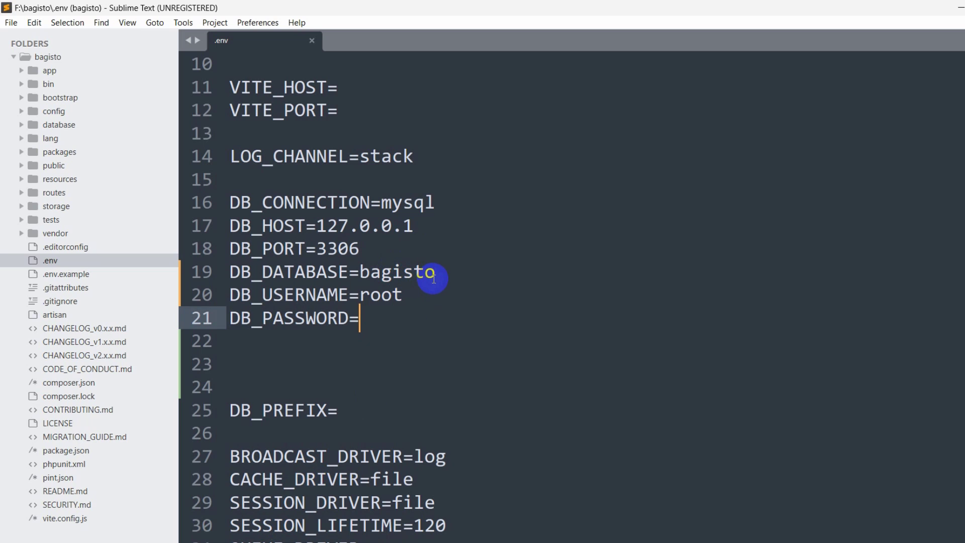
# Step: Copy bagisto from the .env and paste it as the new database name
pyautogui.doubleClick(369, 272)
pyautogui.hotkey('ctrl', 'c')
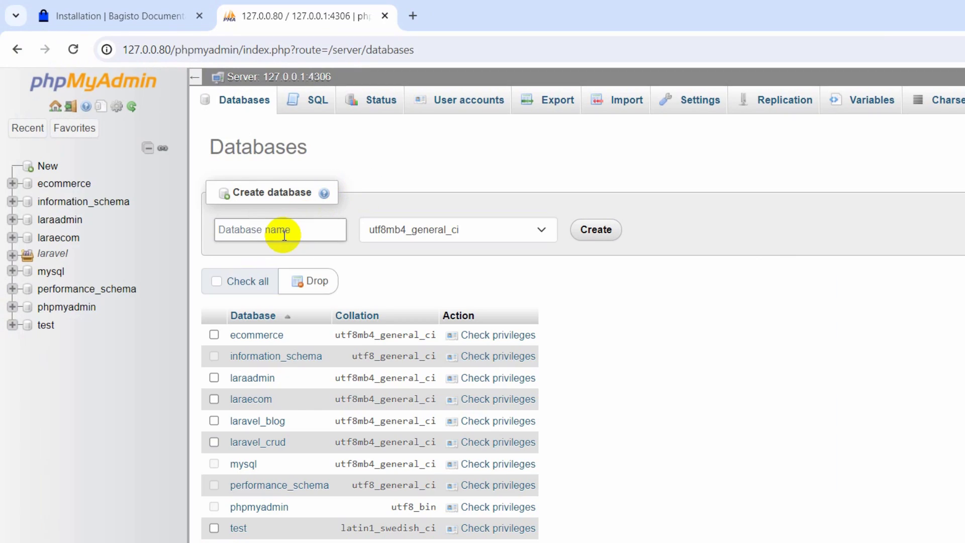
pyautogui.click(283, 232)
pyautogui.hotkey('ctrl', 'v')
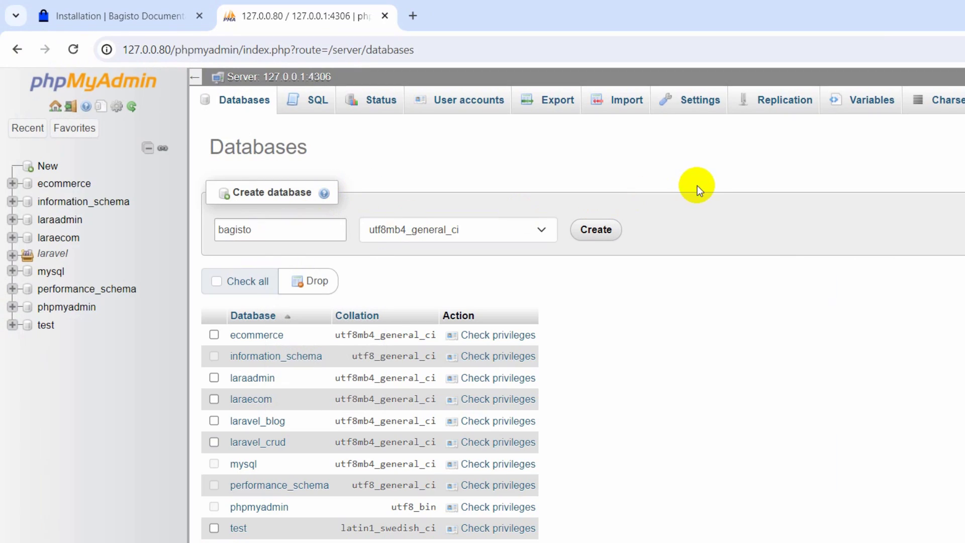
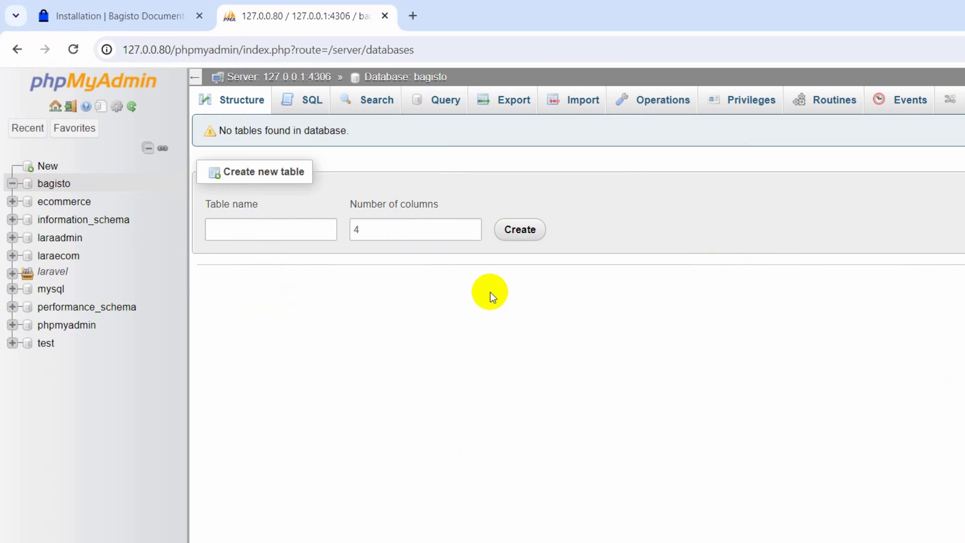
# Step: Copy 'php artisan bagisto:install' from the Bagisto docs and bring up the F:\bagisto command prompt
pyautogui.click(108, 16)
pyautogui.moveTo(535, 400); pyautogui.dragTo(360, 403)
pyautogui.hotkey('ctrl', 'c')
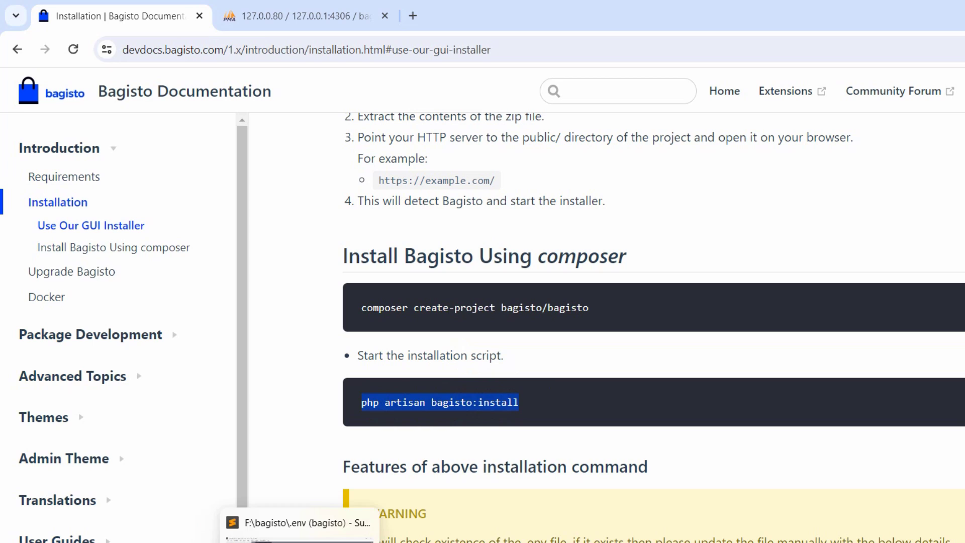
pyautogui.click(262, 523)
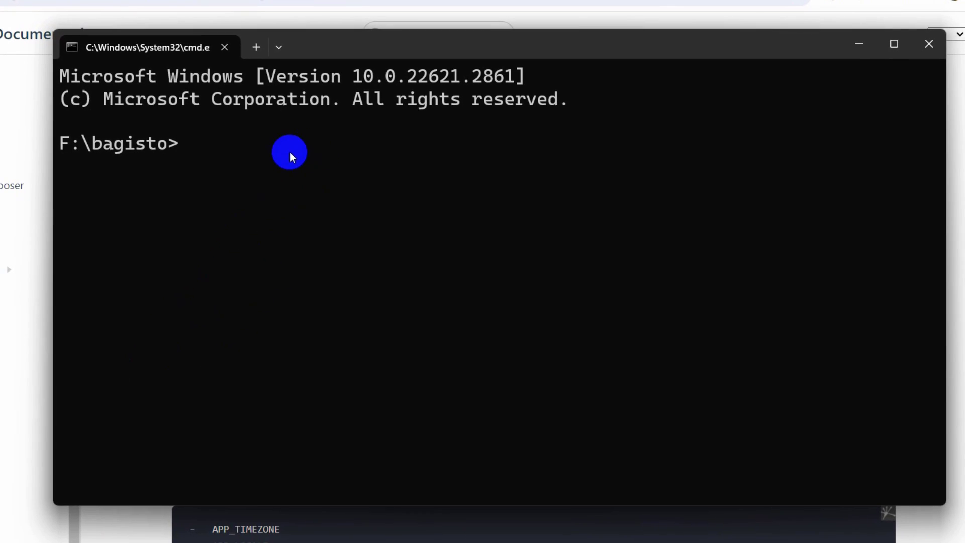
# Step: Paste and run php artisan bagisto:install at the F:\bagisto prompt until installation completes
pyautogui.hotkey('ctrl', 'v')
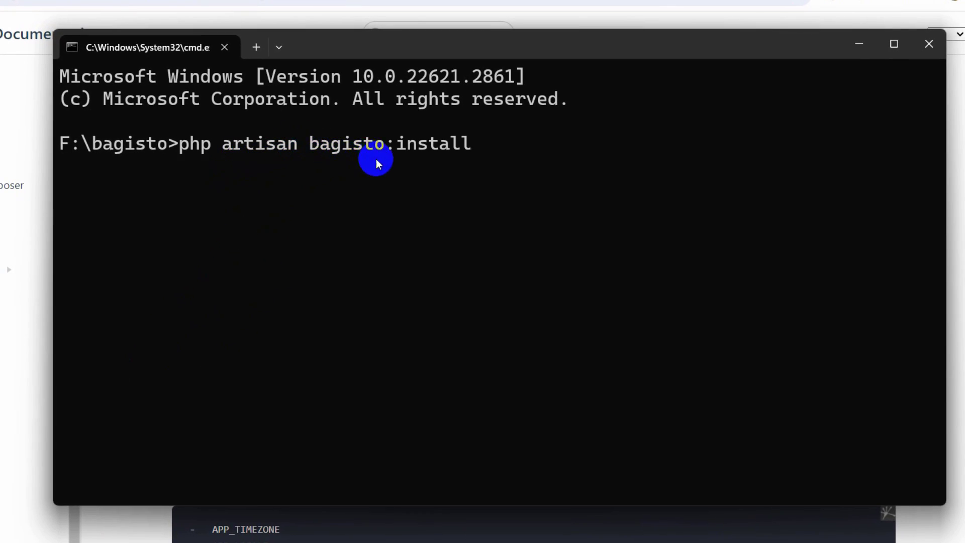
pyautogui.press('Return')
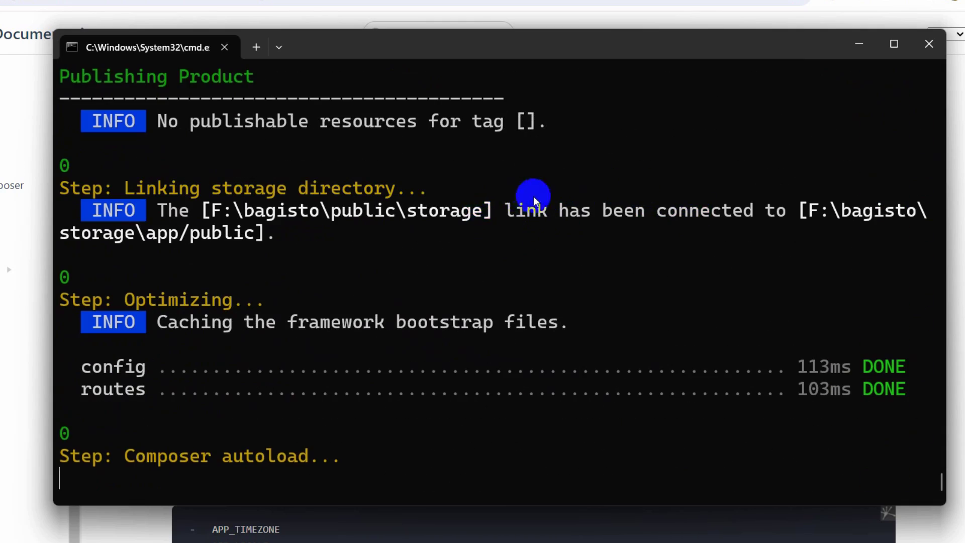
pyautogui.moveTo(221, 211); pyautogui.dragTo(492, 208)
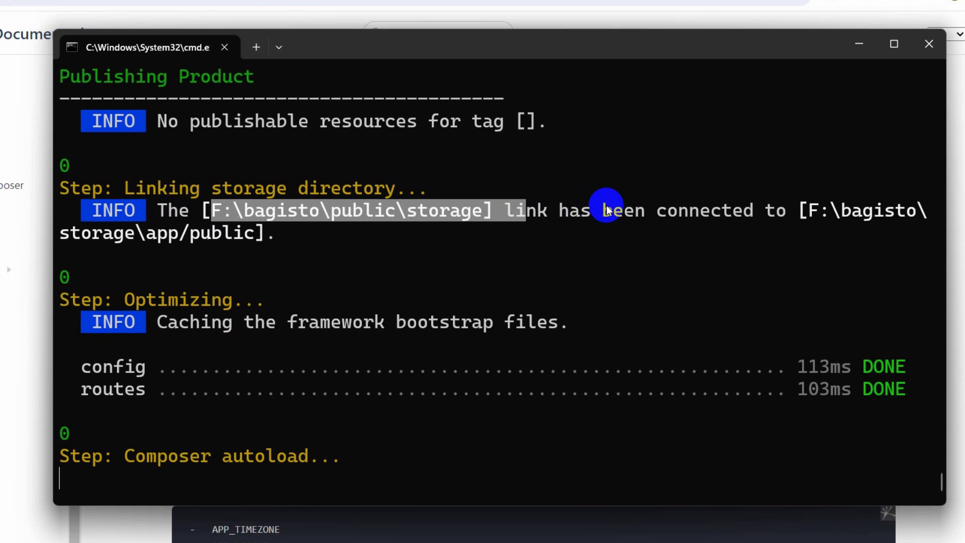
pyautogui.moveTo(598, 211); pyautogui.dragTo(611, 222)
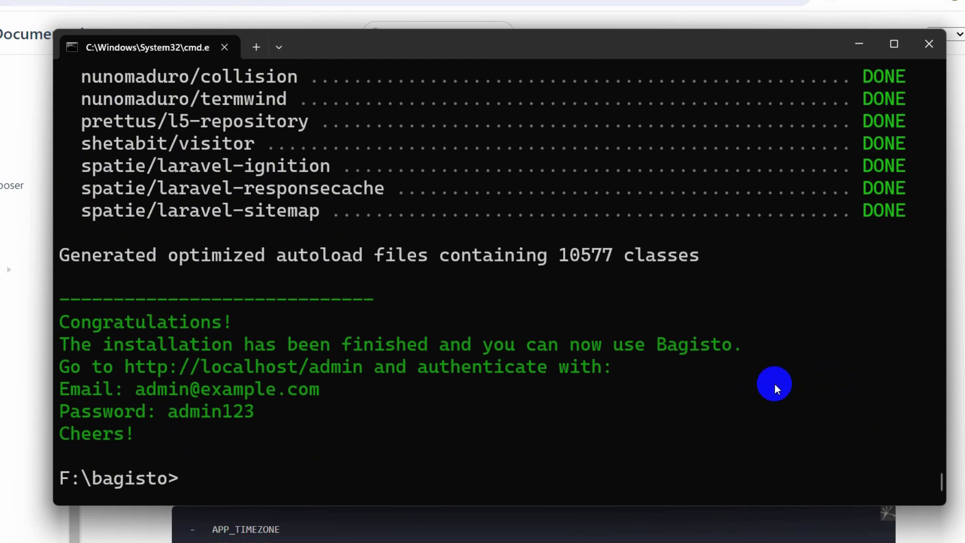
pyautogui.click(859, 44)
pyautogui.scroll(-5, 772, 111)
pyautogui.scroll(3, 343, 386)
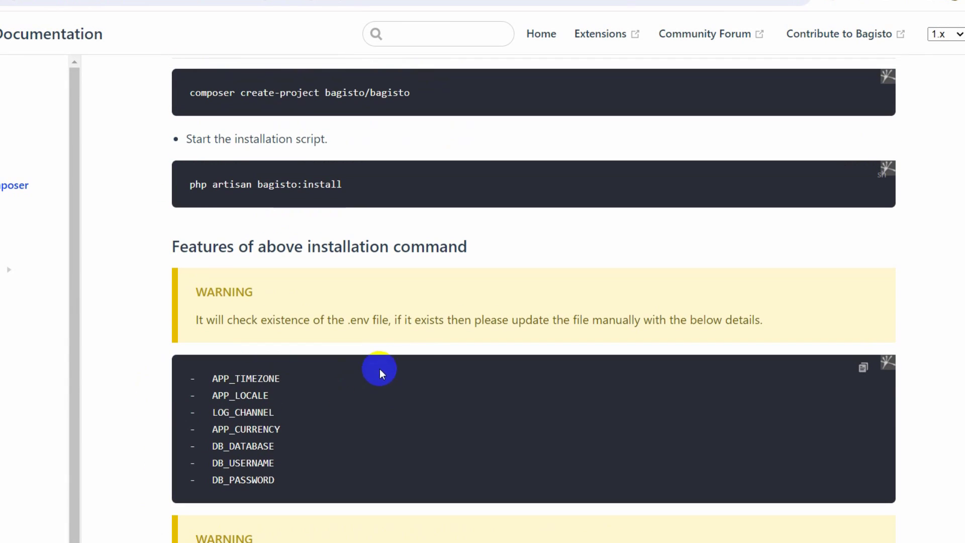
pyautogui.scroll(-3, 426, 341)
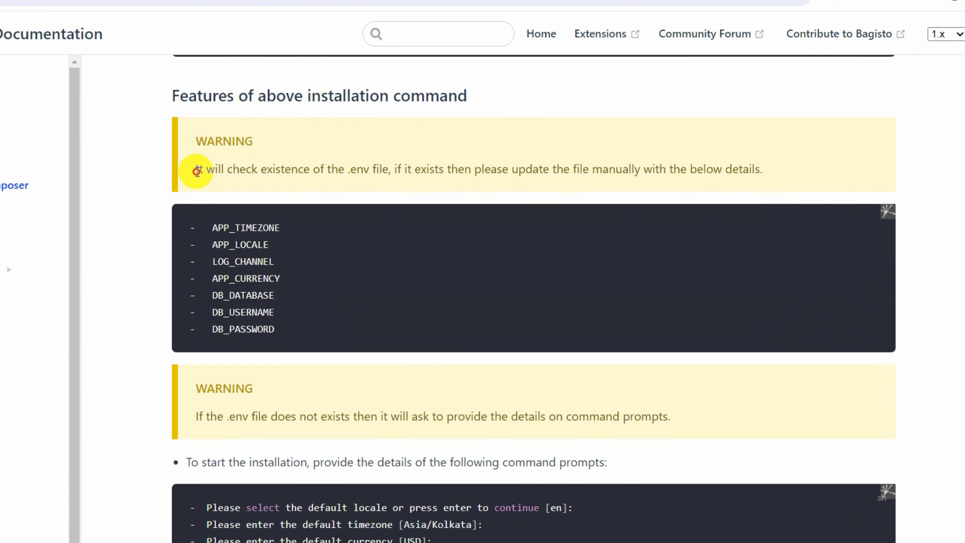
pyautogui.moveTo(197, 170); pyautogui.dragTo(270, 169)
pyautogui.moveTo(211, 231); pyautogui.dragTo(302, 234)
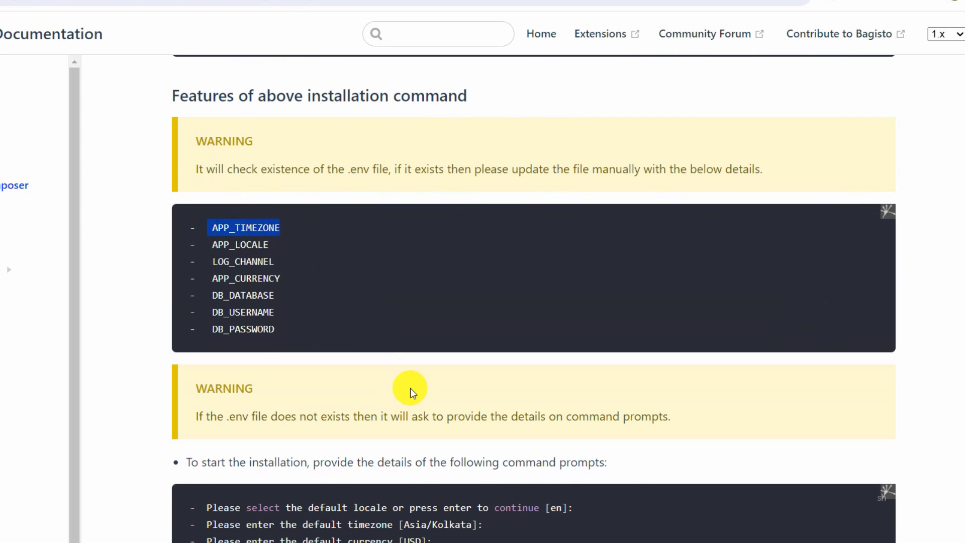
pyautogui.scroll(-2, 410, 388)
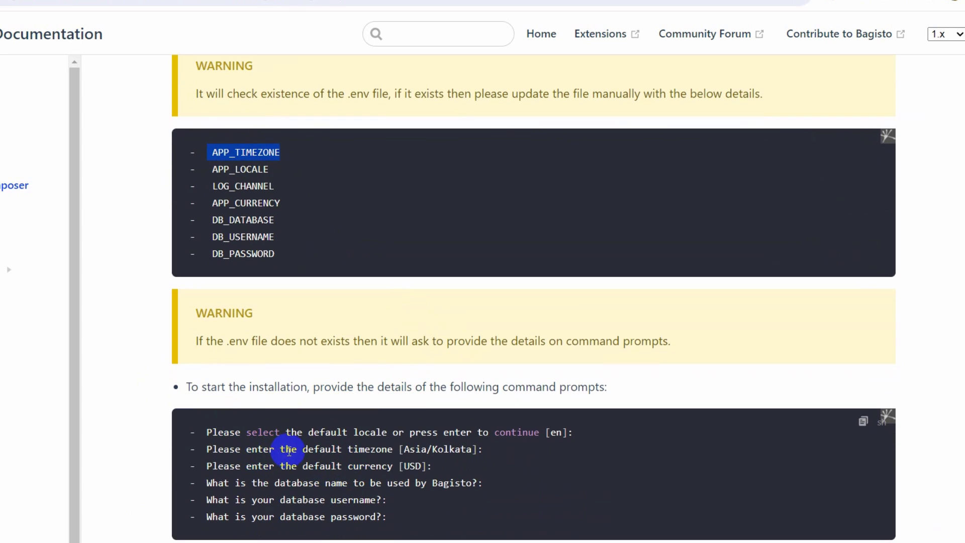
pyautogui.moveTo(427, 448); pyautogui.dragTo(472, 448)
pyautogui.moveTo(250, 467); pyautogui.dragTo(356, 465)
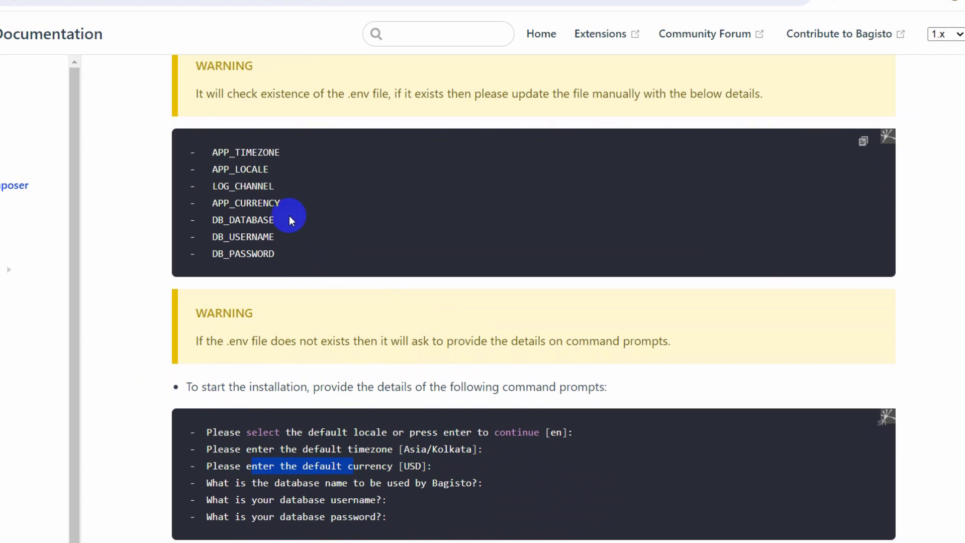
pyautogui.moveTo(261, 483); pyautogui.dragTo(327, 482)
pyautogui.click(327, 469)
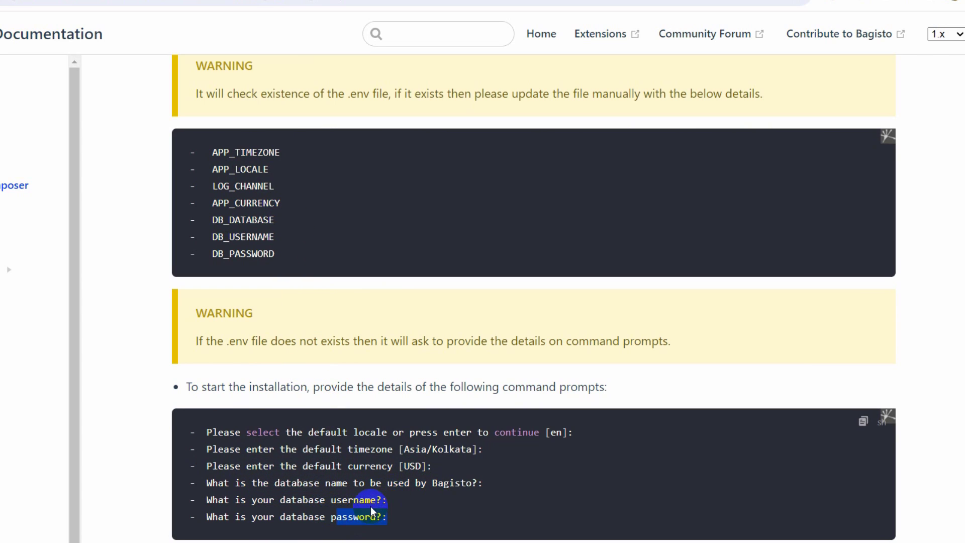
pyautogui.scroll(-3, 549, 358)
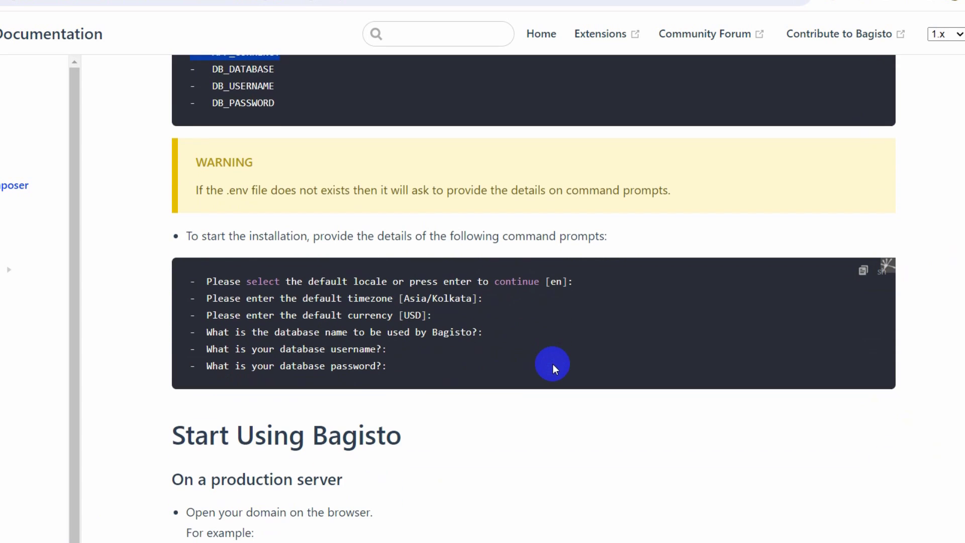
pyautogui.scroll(6, 481, 319)
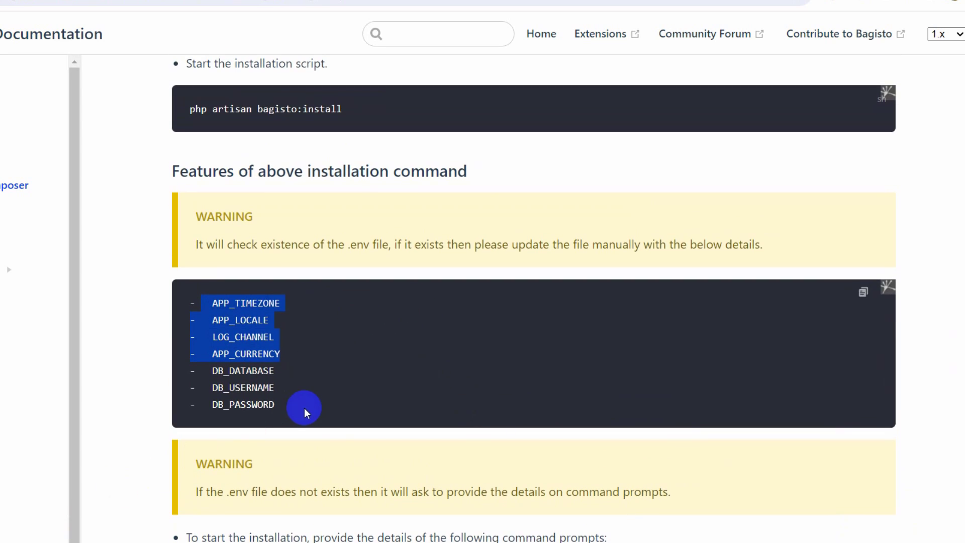
pyautogui.scroll(-2, 303, 408)
# Step: Run php artisan serve at the F:\bagisto prompt to start the development server
pyautogui.hotkey('alt', 'Tab')
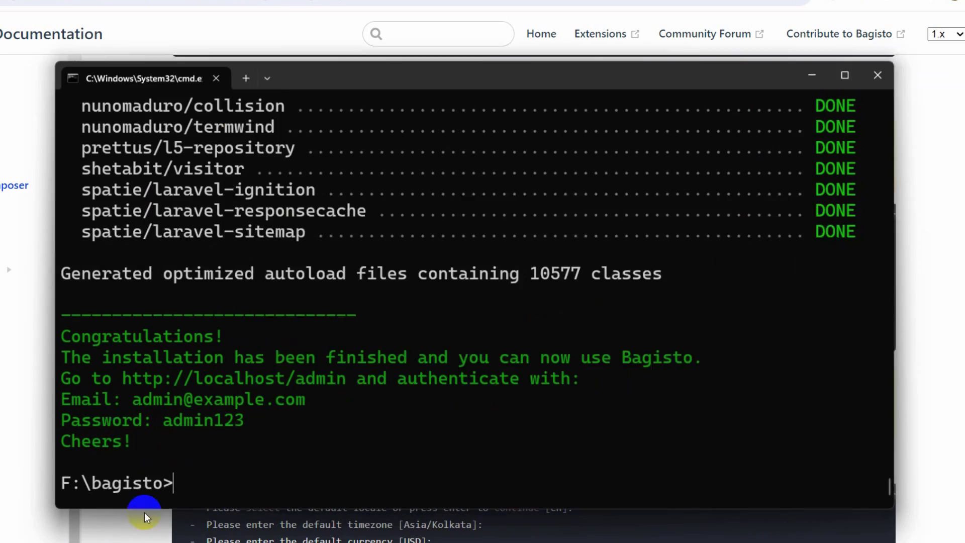
pyautogui.write('ph')
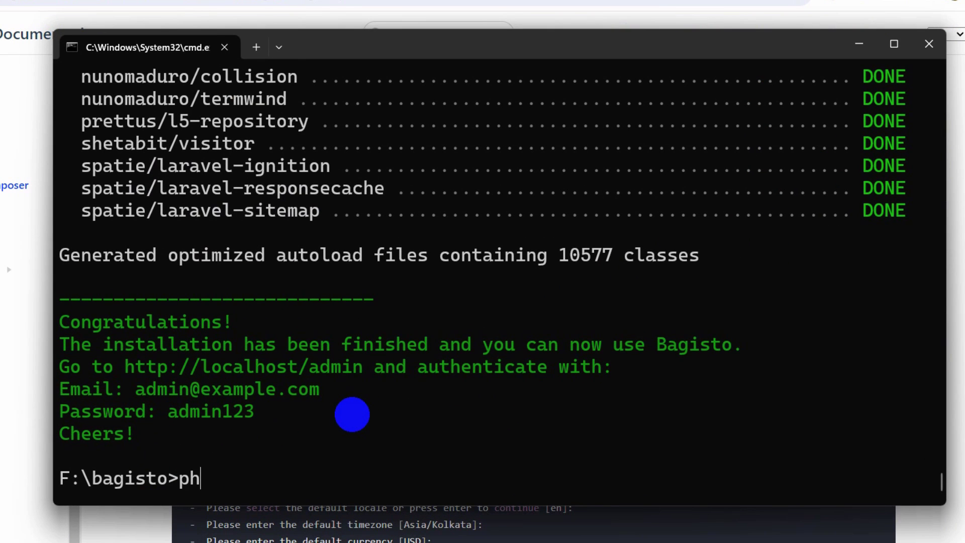
pyautogui.write('p artisan serve')
pyautogui.press('Return')
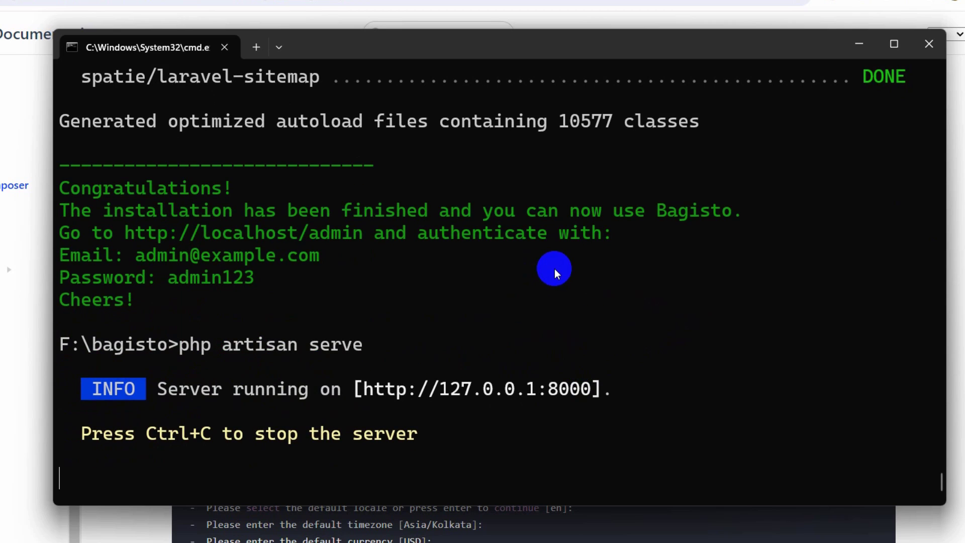
pyautogui.scroll(1, 553, 268)
# Step: Check the admin login email and password in the installer output against the documentation
pyautogui.moveTo(140, 327); pyautogui.dragTo(313, 323)
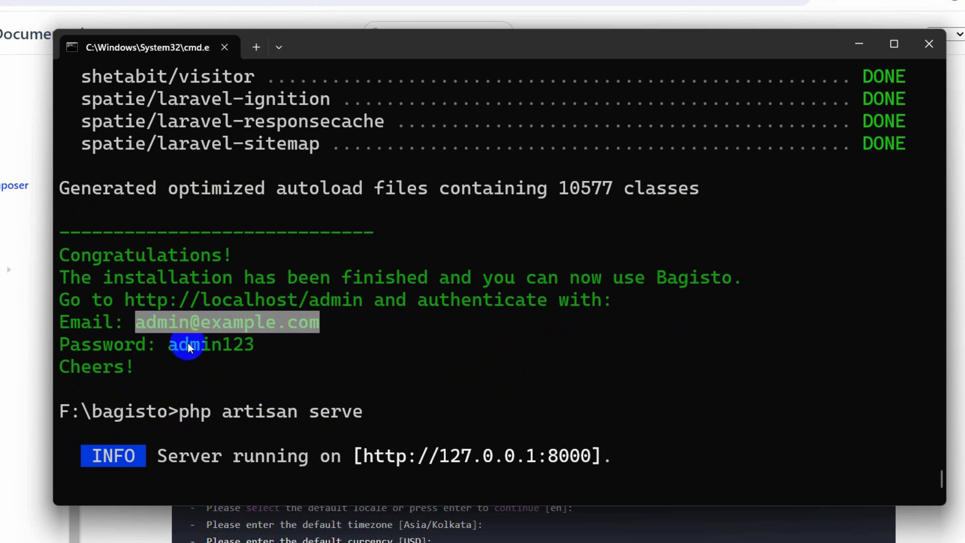
pyautogui.moveTo(169, 346); pyautogui.dragTo(261, 349)
pyautogui.click(860, 44)
pyautogui.scroll(-8, 810, 212)
pyautogui.scroll(-5, 810, 212)
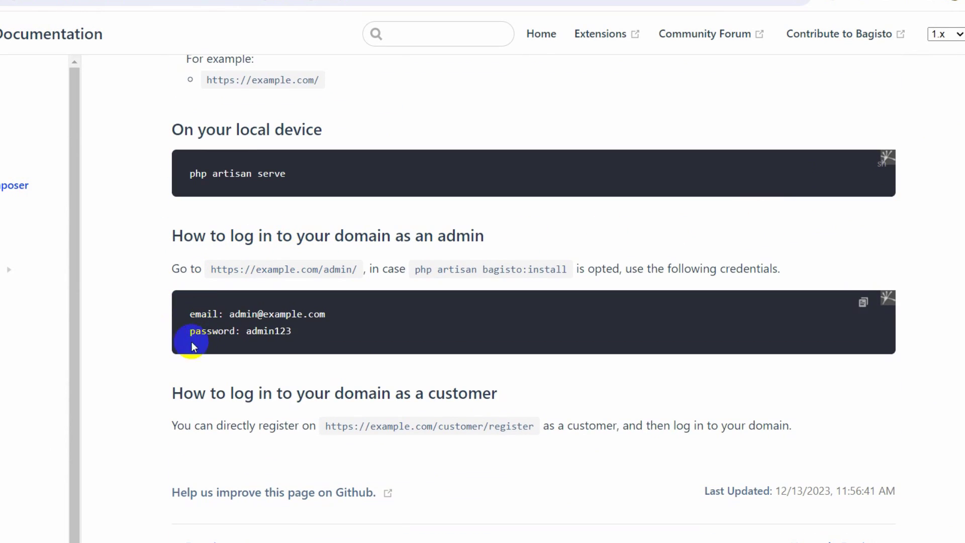
pyautogui.click(209, 317)
pyautogui.moveTo(208, 314); pyautogui.dragTo(333, 334)
pyautogui.click(333, 336)
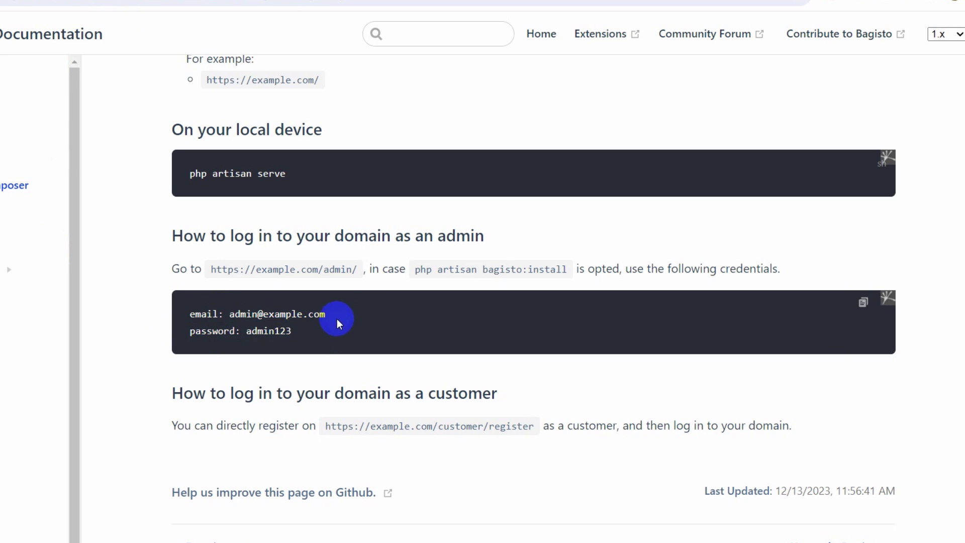
pyautogui.moveTo(130, 542)
pyautogui.hotkey('alt', 'Tab')
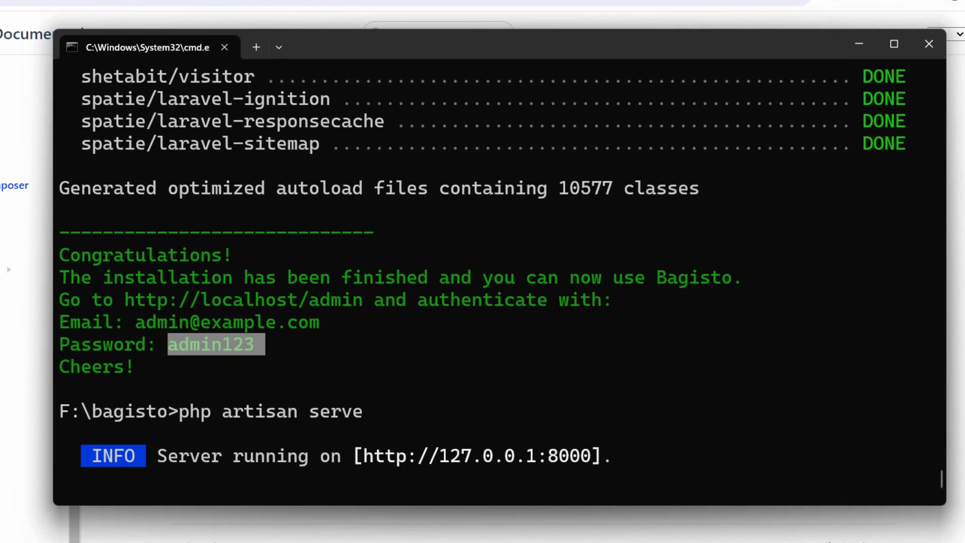
pyautogui.moveTo(366, 455); pyautogui.dragTo(593, 439)
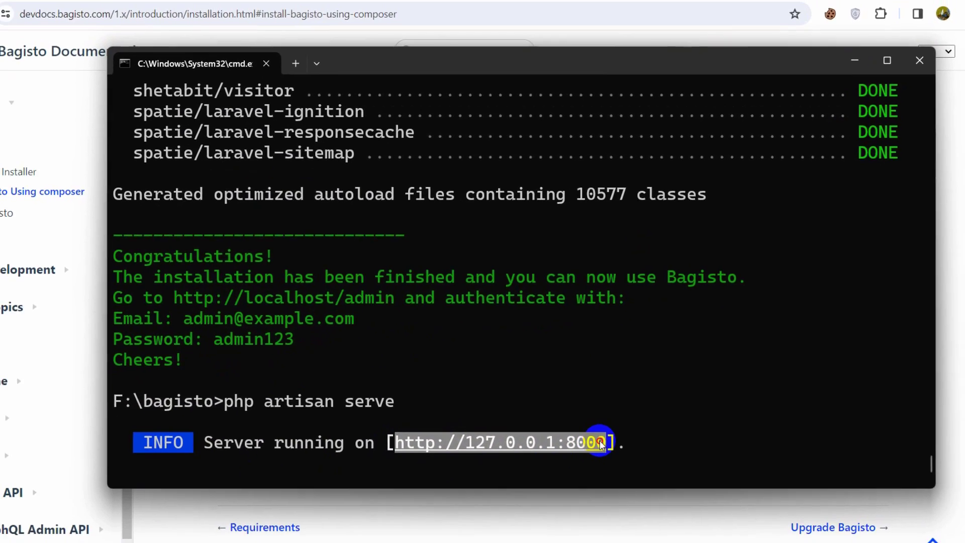
pyautogui.click(592, 440)
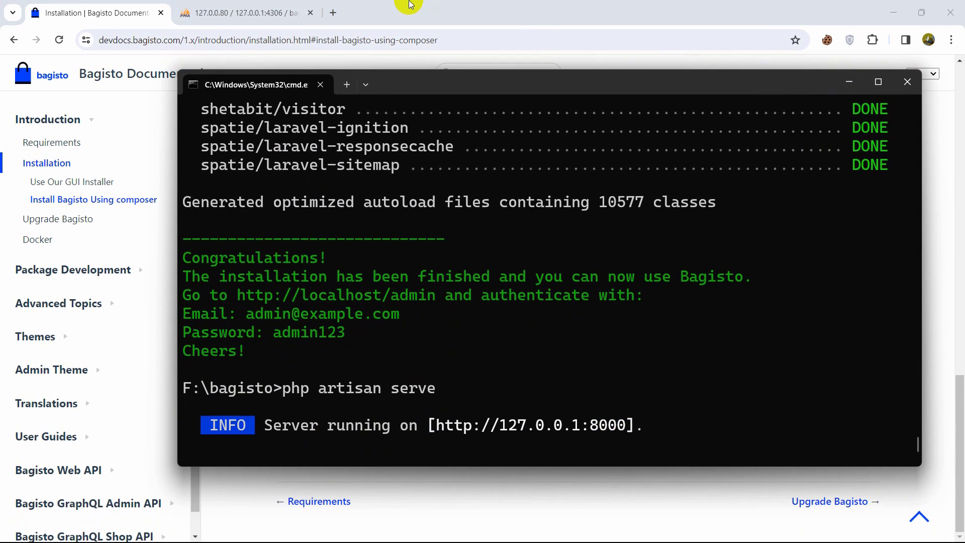
pyautogui.click(332, 13)
pyautogui.hotkey('ctrl', 'v')
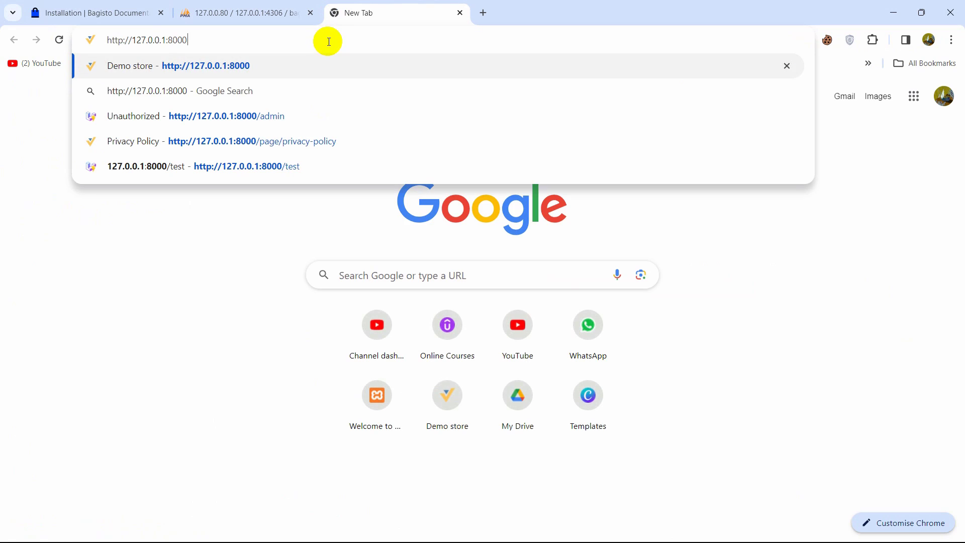
pyautogui.press('Return')
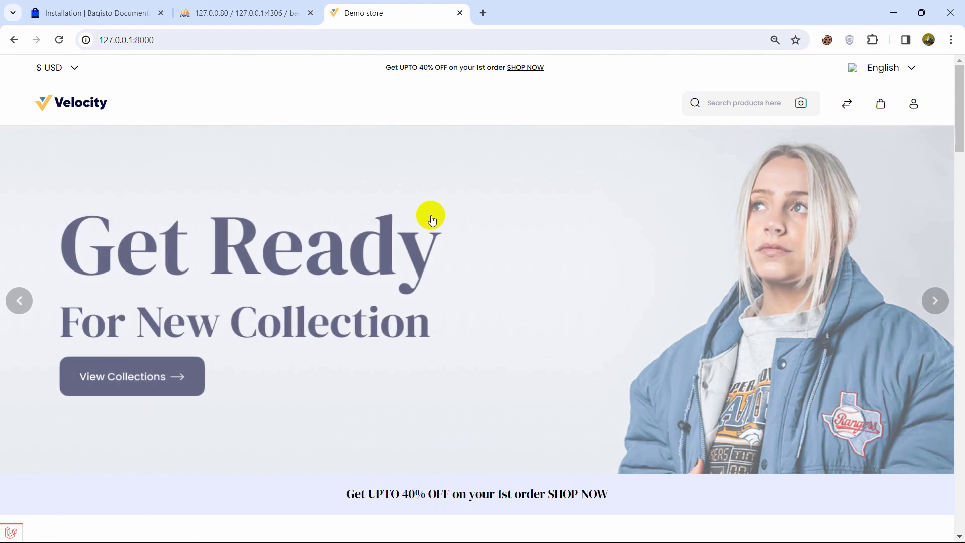
pyautogui.scroll(-20, 447, 205)
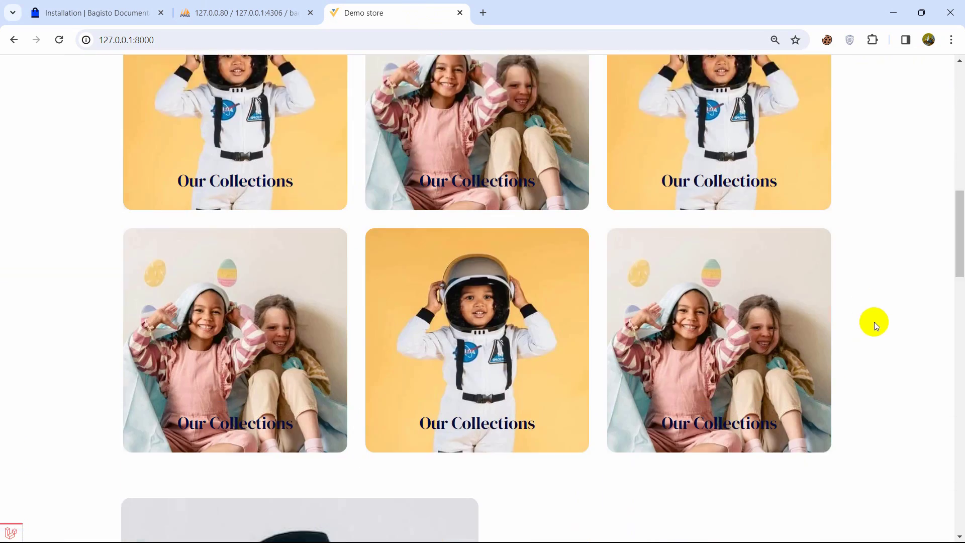
pyautogui.scroll(-5, 870, 373)
pyautogui.scroll(20, 717, 224)
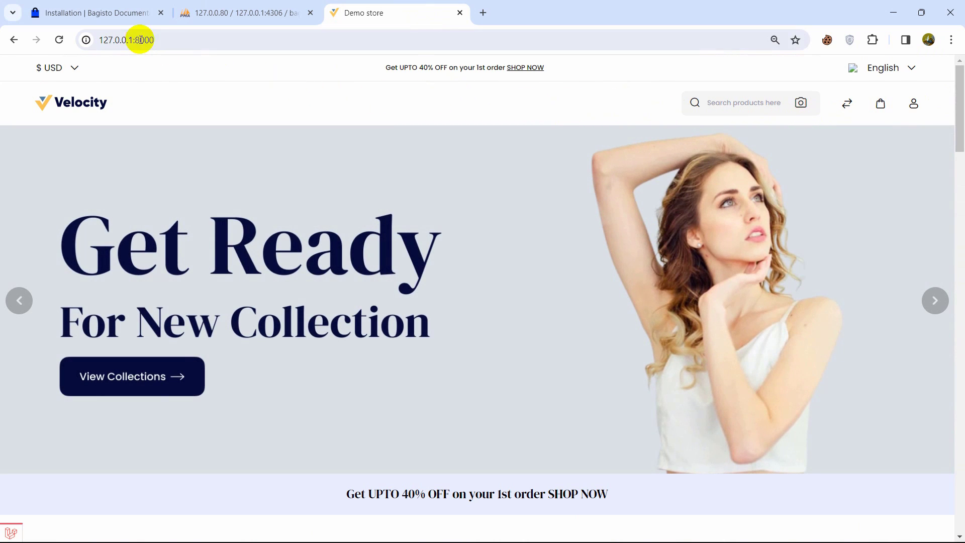
# Step: Append /admin to the storefront address to go to the admin page
pyautogui.click(173, 37)
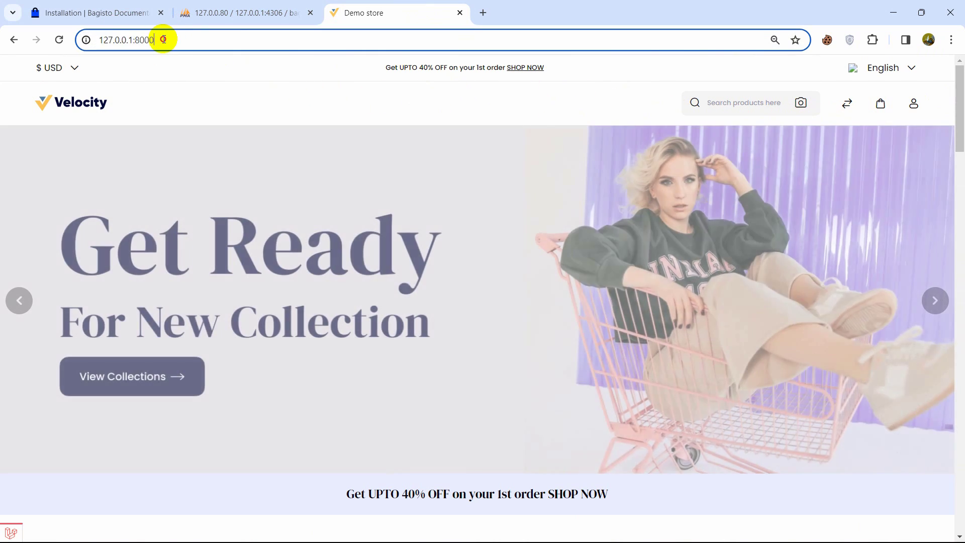
pyautogui.click(175, 37)
pyautogui.write('/admin')
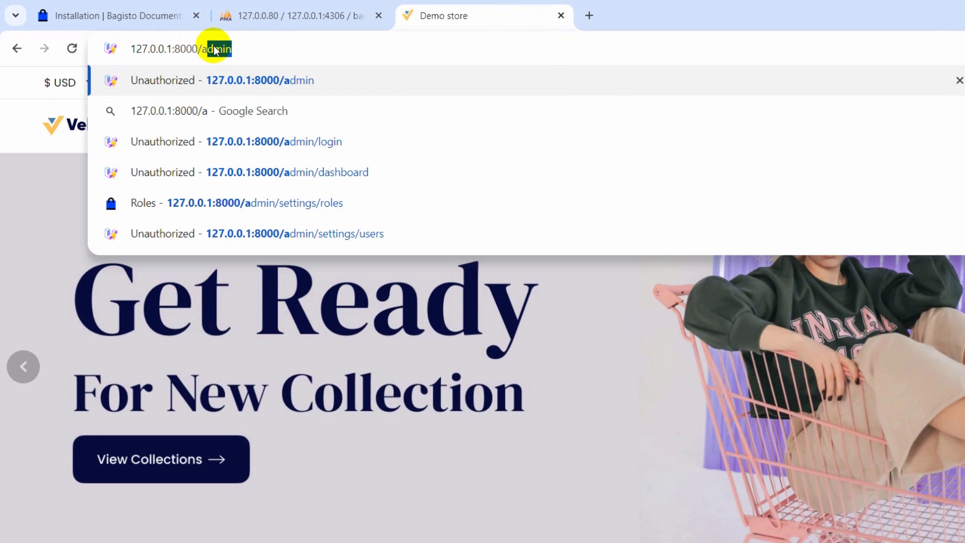
pyautogui.press('Return')
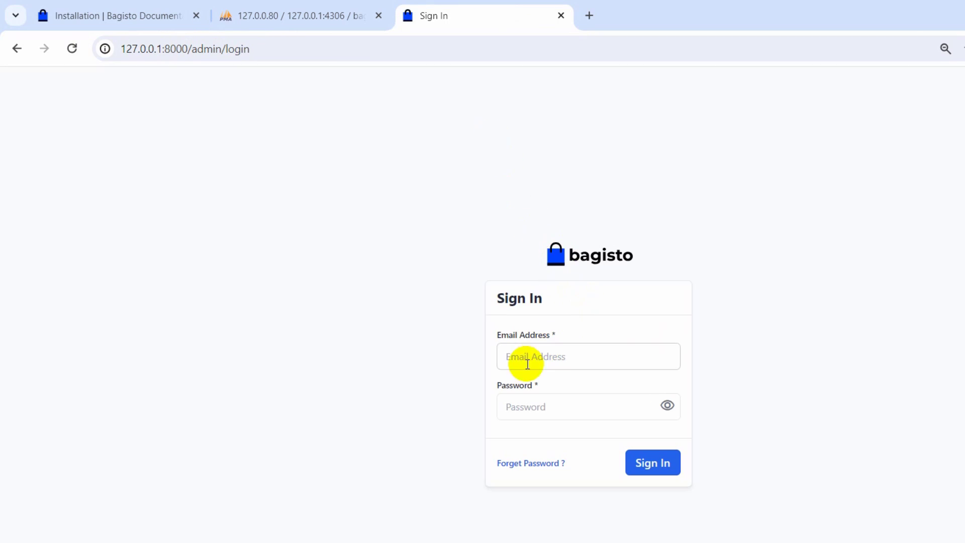
# Step: Copy the default admin email from the installation guide into the sign-in email field
pyautogui.click(527, 364)
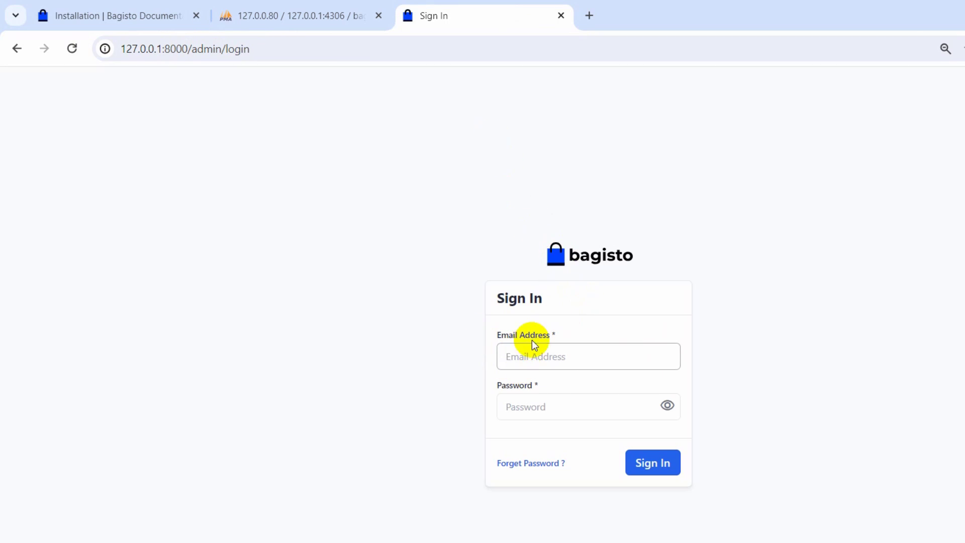
pyautogui.moveTo(44, 13); pyautogui.dragTo(232, 11)
pyautogui.scroll(-10, 676, 439)
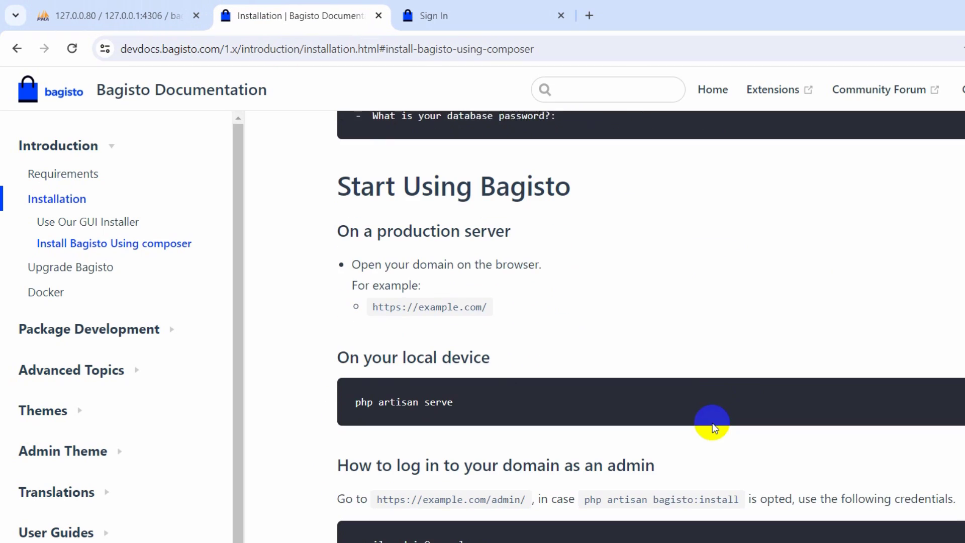
pyautogui.moveTo(504, 455); pyautogui.dragTo(404, 454)
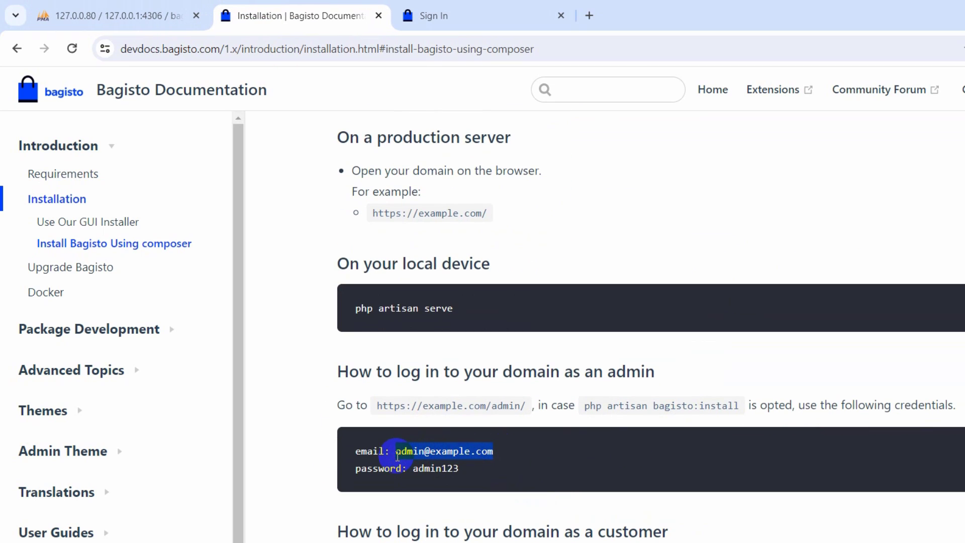
pyautogui.hotkey('ctrl', 'c')
pyautogui.click(431, 14)
pyautogui.click(526, 351)
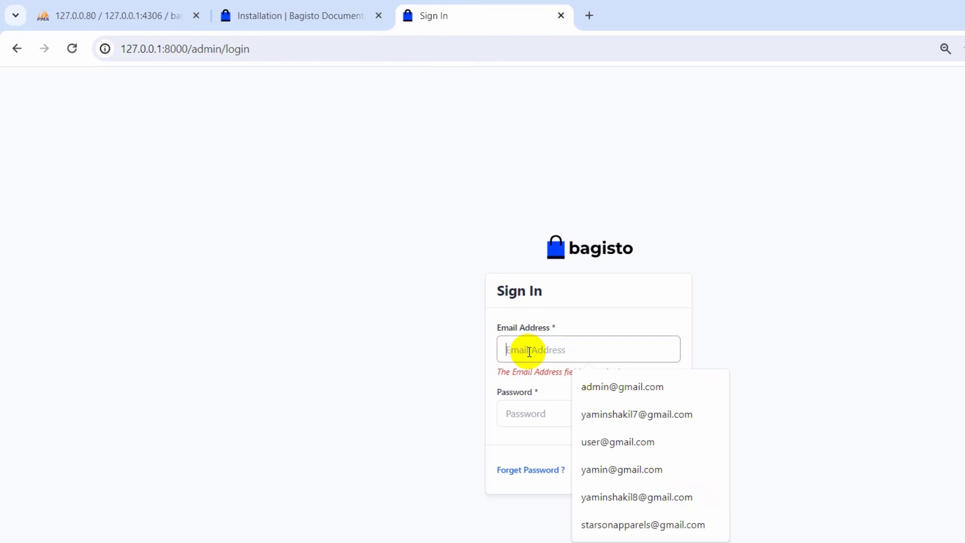
pyautogui.hotkey('ctrl', 'v')
# Step: Copy the default admin password from the guide into the password field and reveal it
pyautogui.click(517, 409)
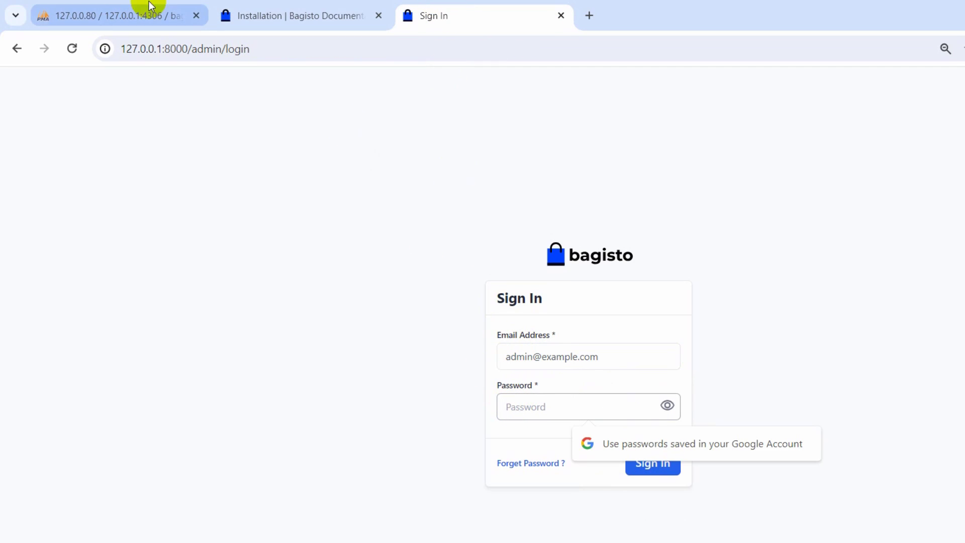
pyautogui.click(283, 20)
pyautogui.moveTo(458, 468); pyautogui.dragTo(413, 470)
pyautogui.click(469, 9)
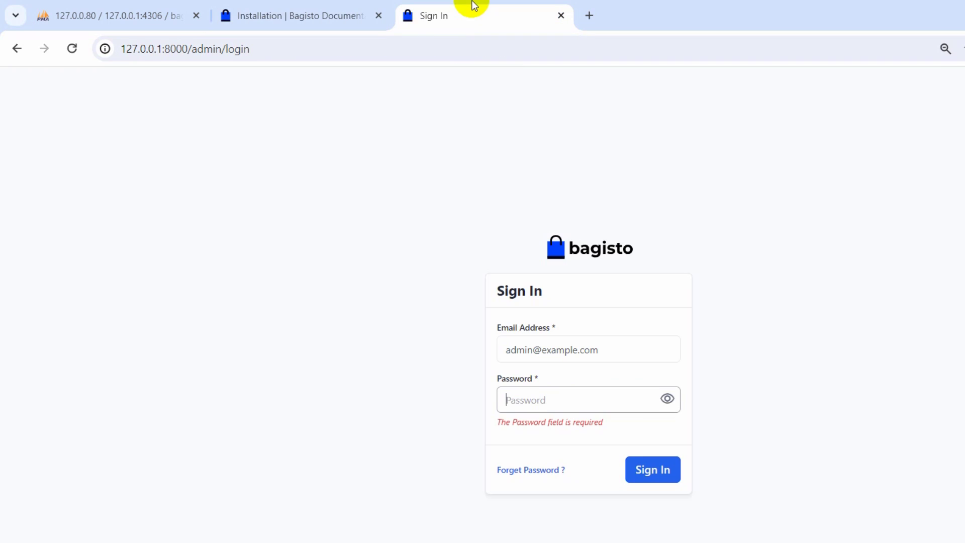
pyautogui.click(582, 393)
pyautogui.hotkey('ctrl', 'v')
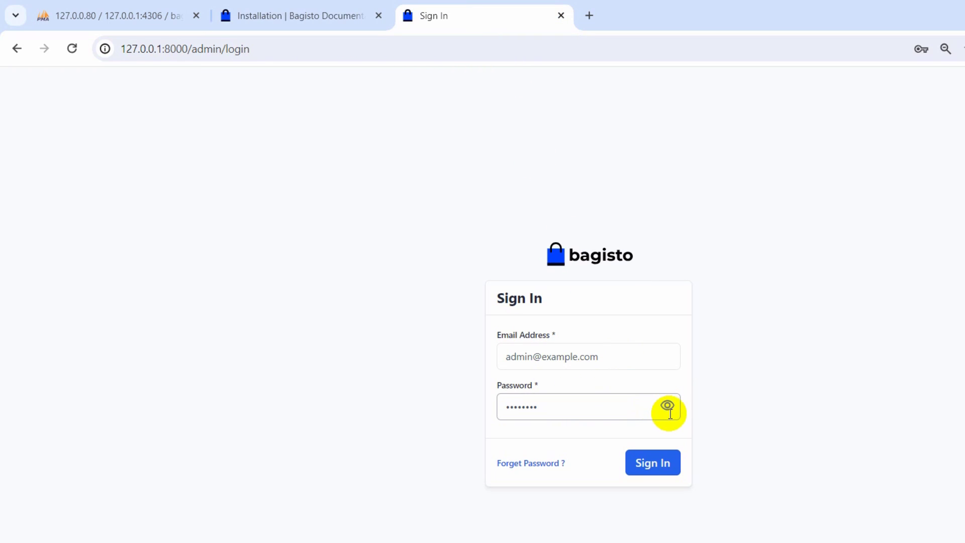
pyautogui.click(667, 409)
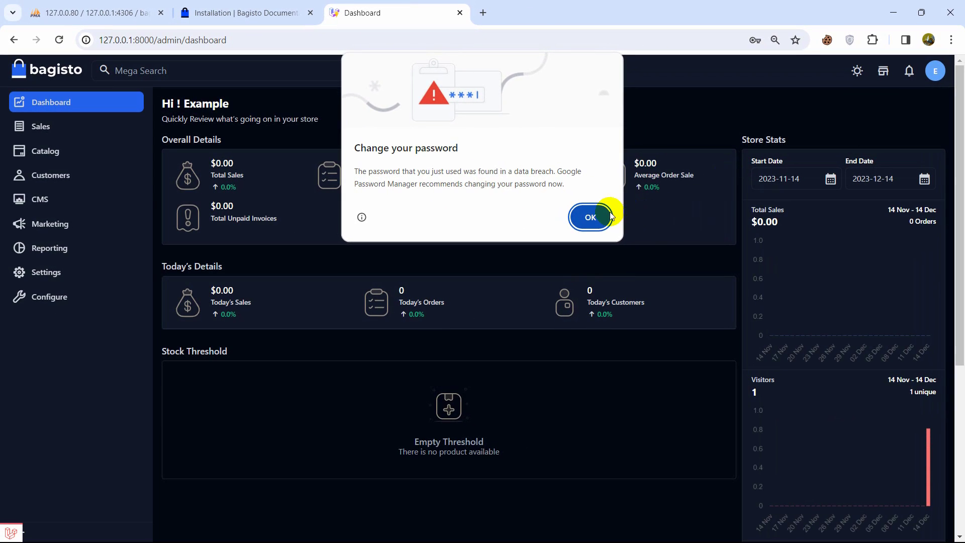
# Step: Dismiss Chrome's password breach warning and switch the admin panel to the light theme
pyautogui.click(591, 217)
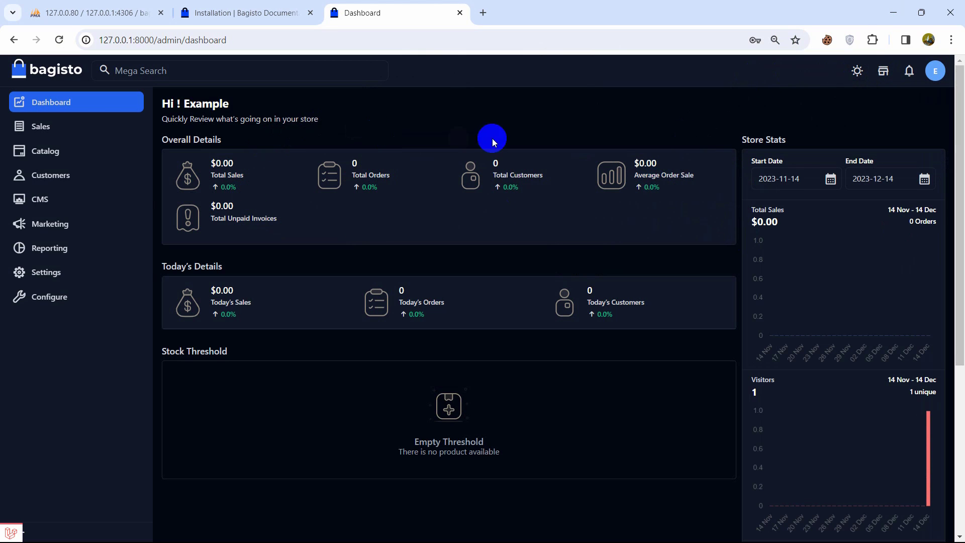
pyautogui.click(859, 76)
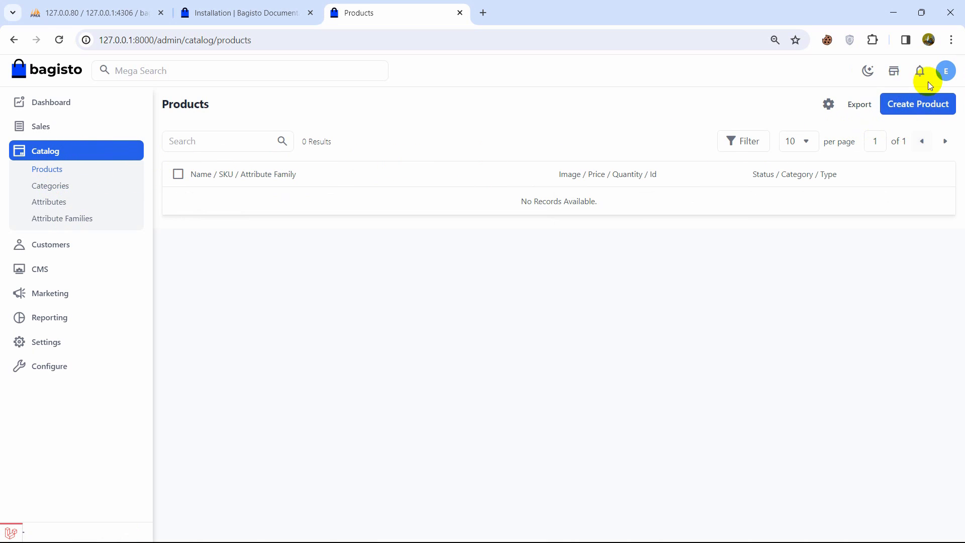
# Step: Save a new product of type Simple, family Default, with SKU 10010011
pyautogui.click(899, 112)
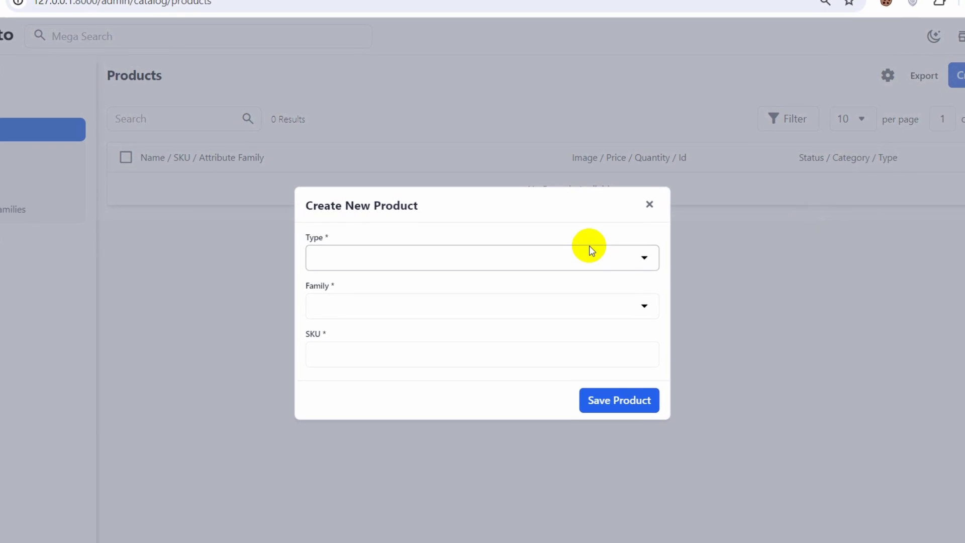
pyautogui.click(597, 257)
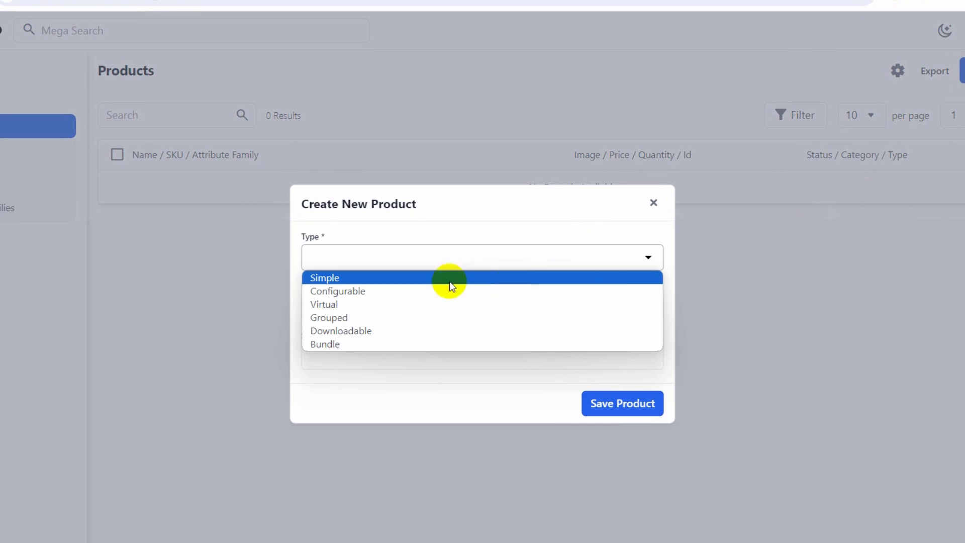
pyautogui.click(398, 279)
pyautogui.click(399, 304)
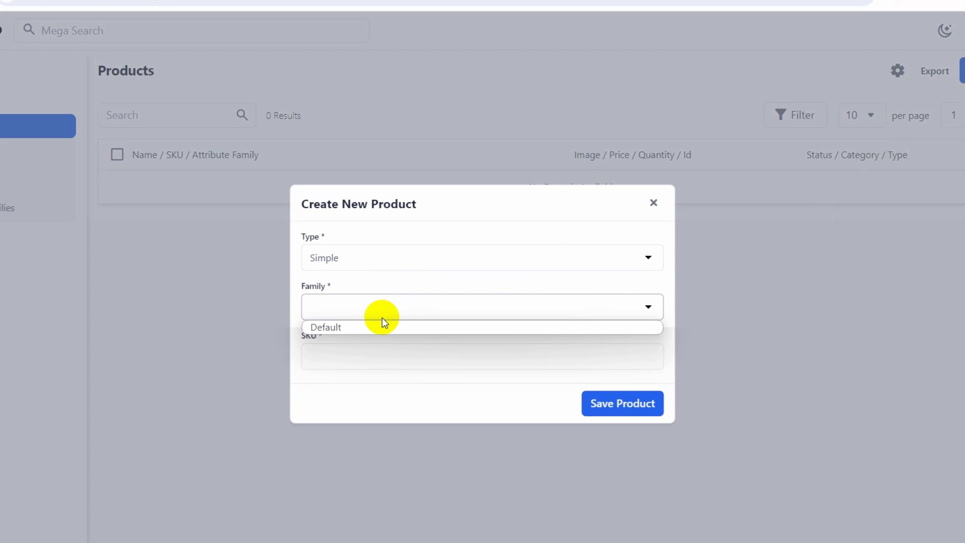
pyautogui.click(373, 327)
pyautogui.click(357, 351)
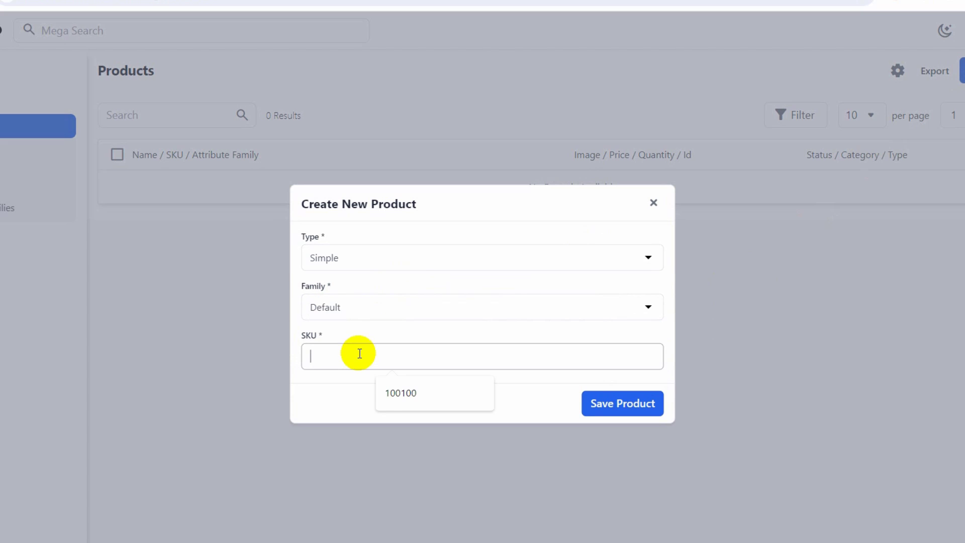
pyautogui.click(388, 397)
pyautogui.write('11')
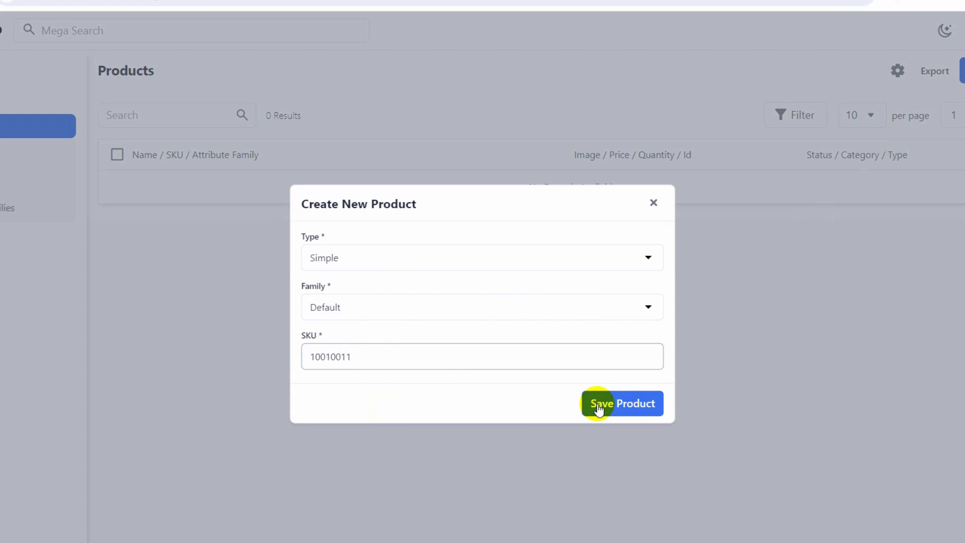
pyautogui.click(603, 407)
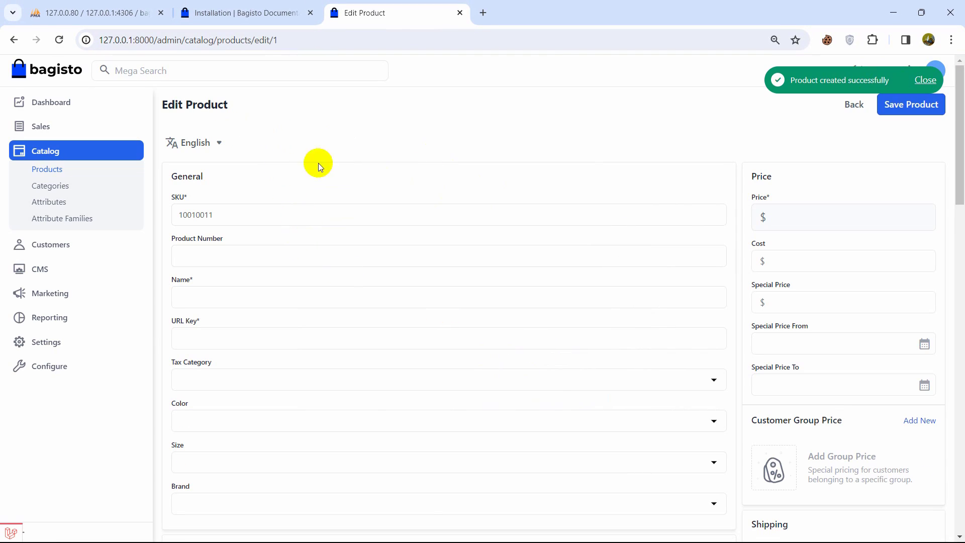
# Step: Set the product number to 100000111 and the name to shirt
pyautogui.click(261, 258)
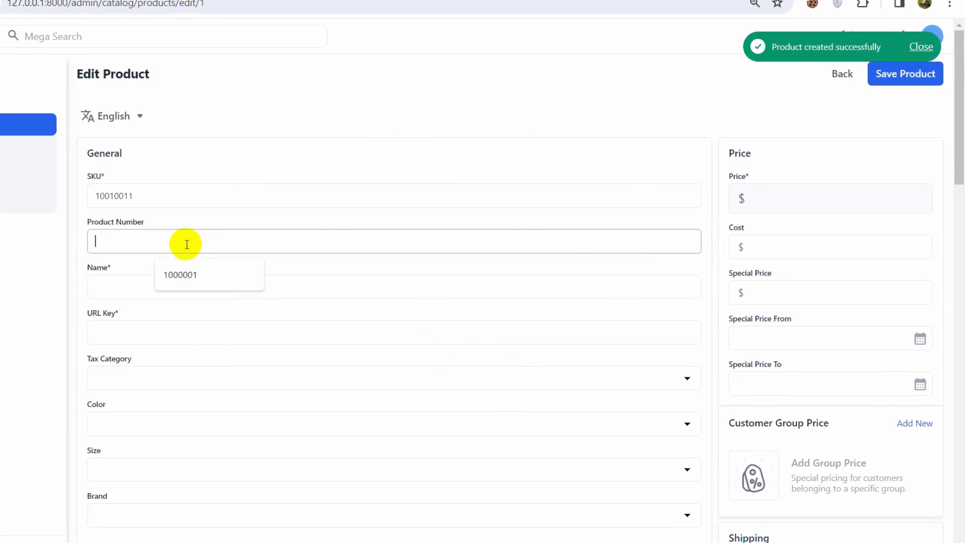
pyautogui.click(276, 283)
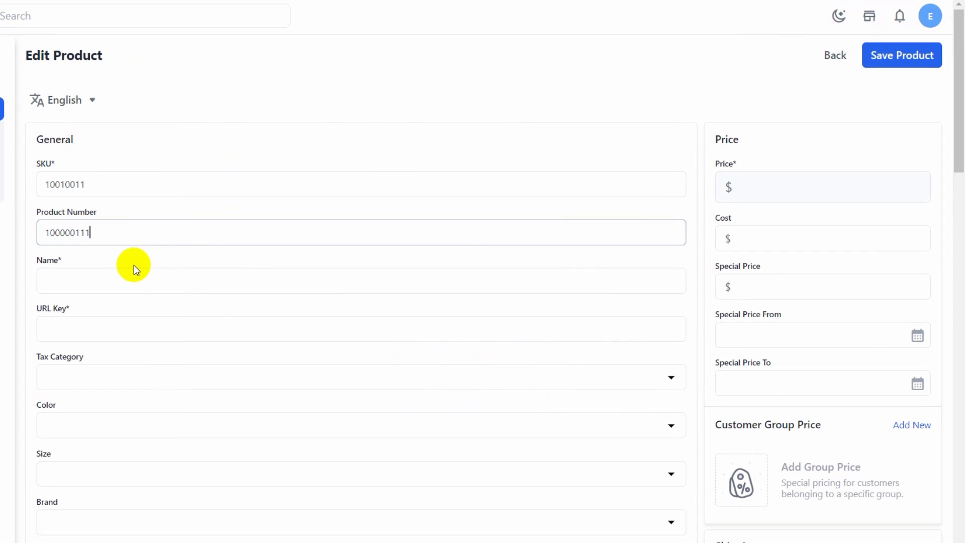
pyautogui.click(127, 277)
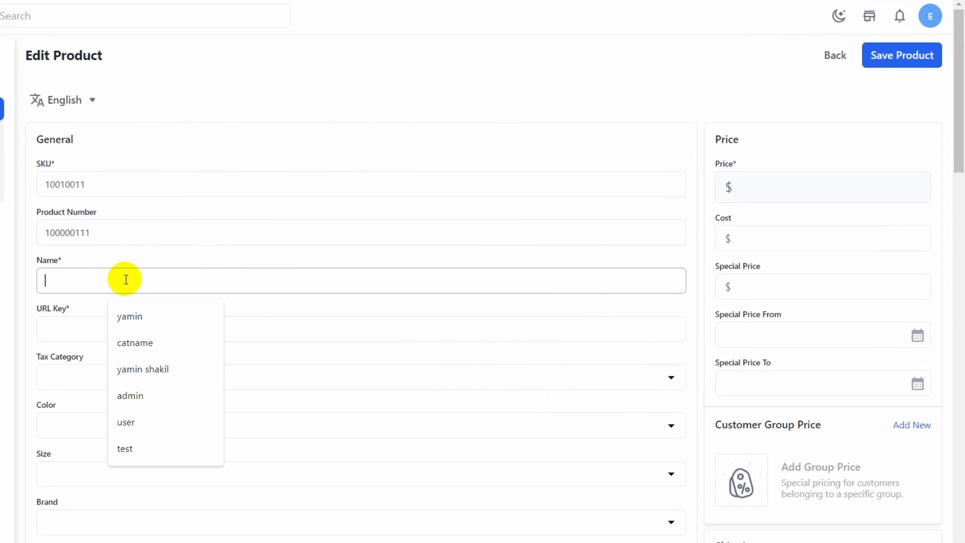
pyautogui.write('shirt')
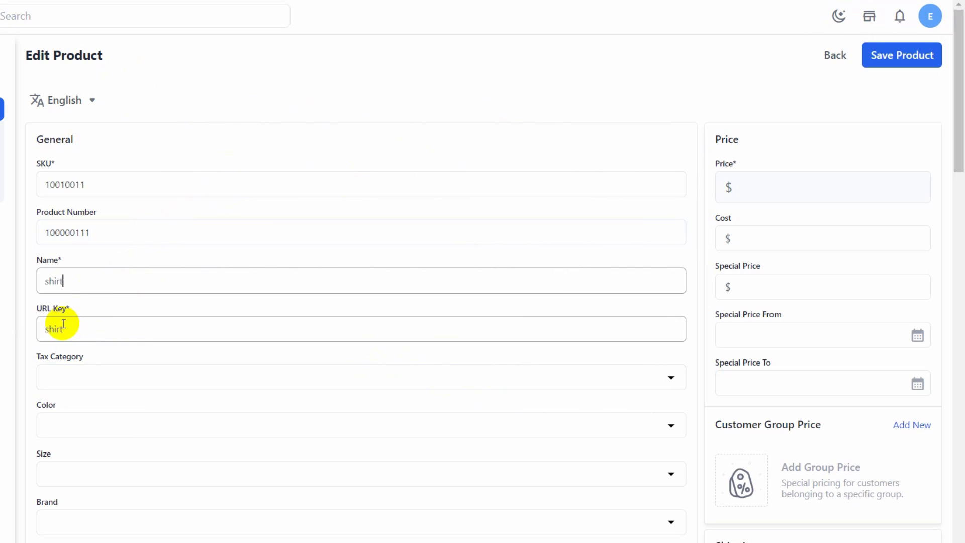
pyautogui.click(72, 384)
pyautogui.click(76, 397)
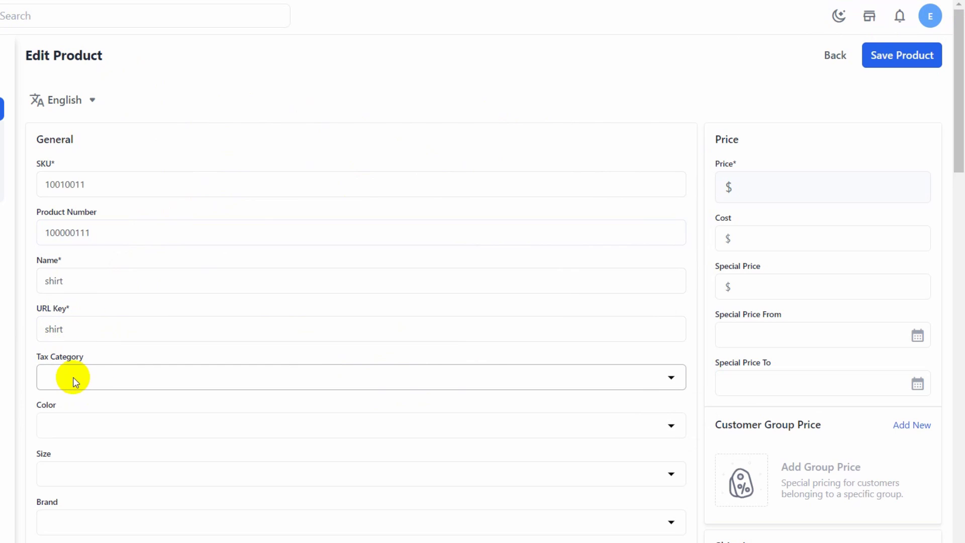
# Step: Set the shirt's colour to Black and size to XL
pyautogui.click(122, 426)
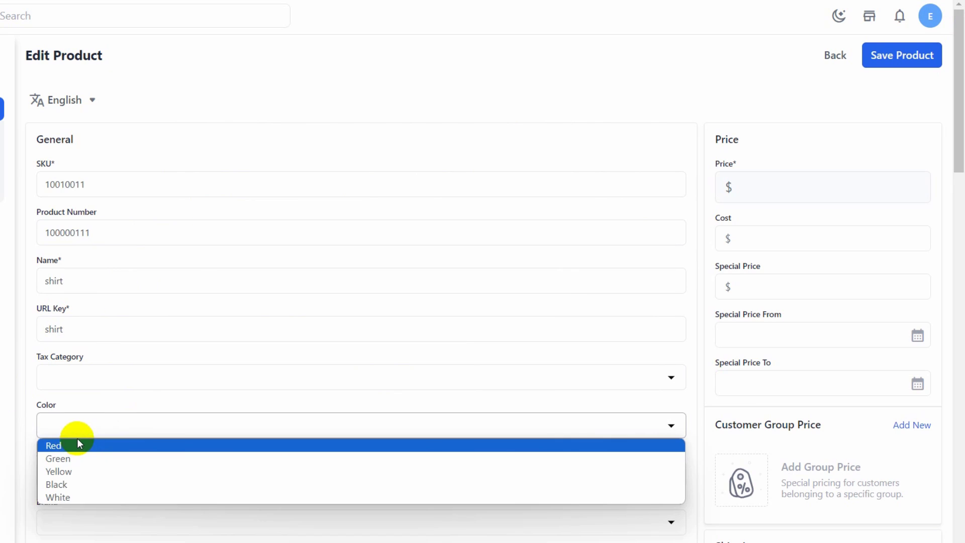
pyautogui.click(100, 484)
pyautogui.click(100, 473)
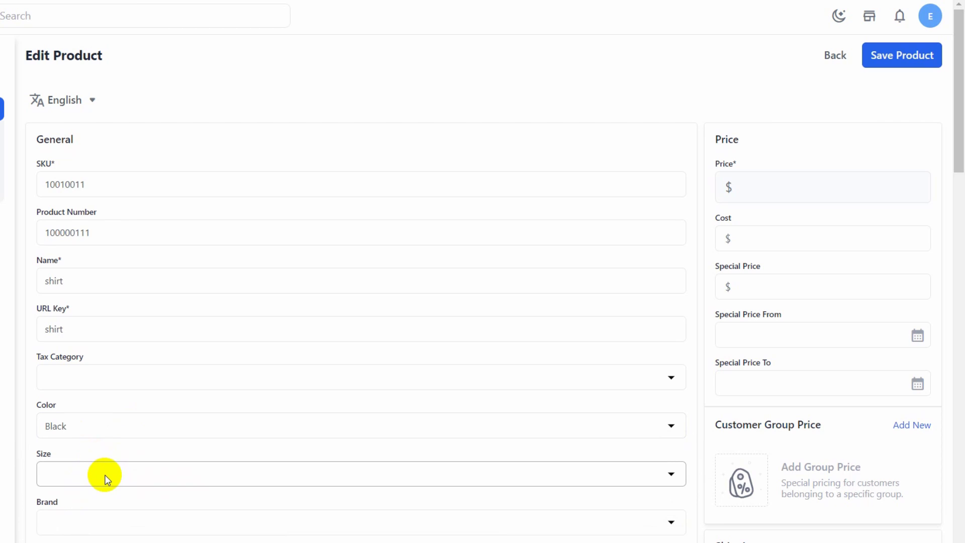
pyautogui.click(175, 528)
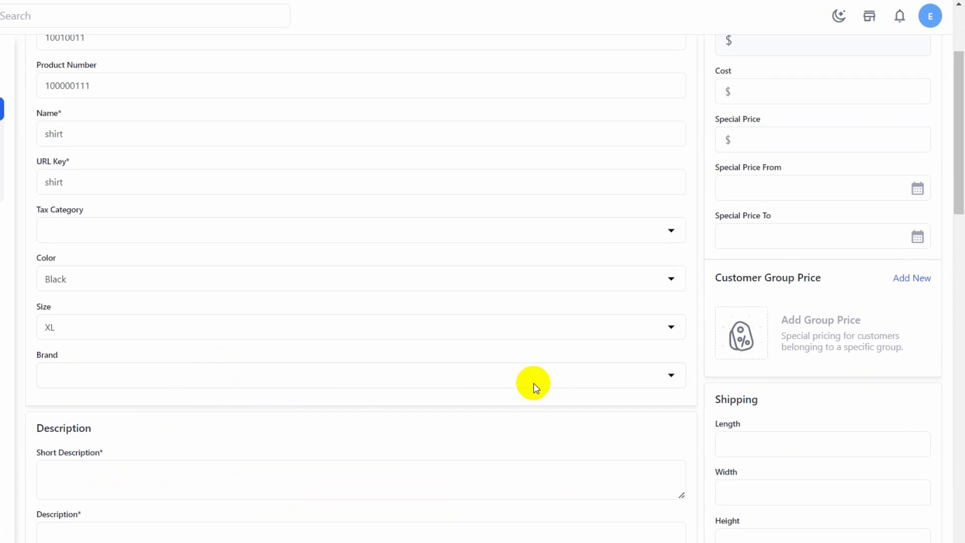
pyautogui.click(532, 386)
pyautogui.click(335, 352)
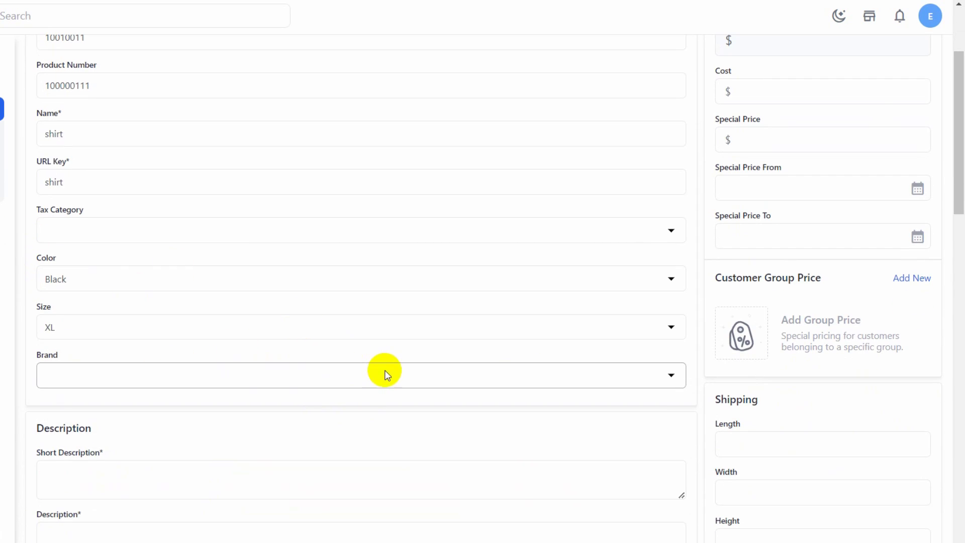
# Step: Enter 'shirt' as the short and full product descriptions
pyautogui.scroll(-1, 384, 370)
pyautogui.click(142, 404)
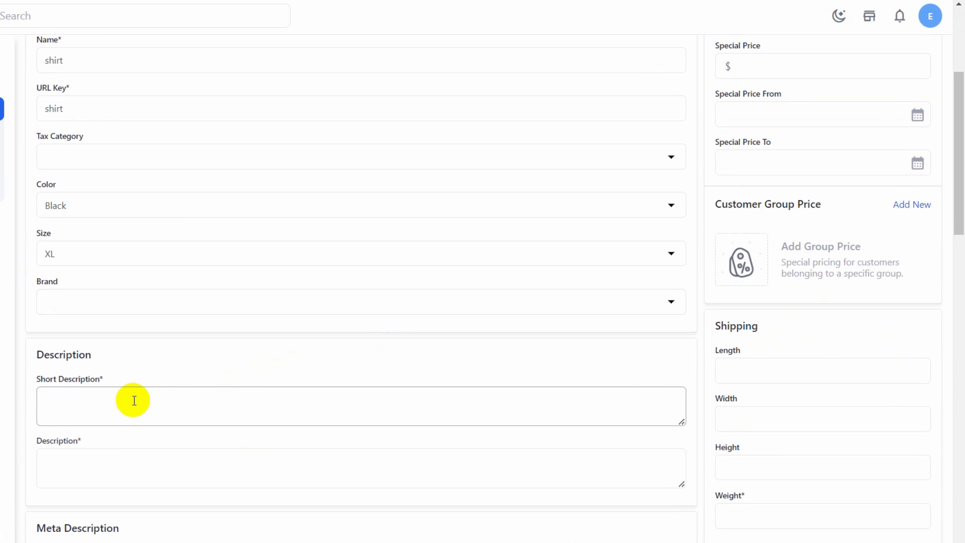
pyautogui.scroll(-1, 134, 400)
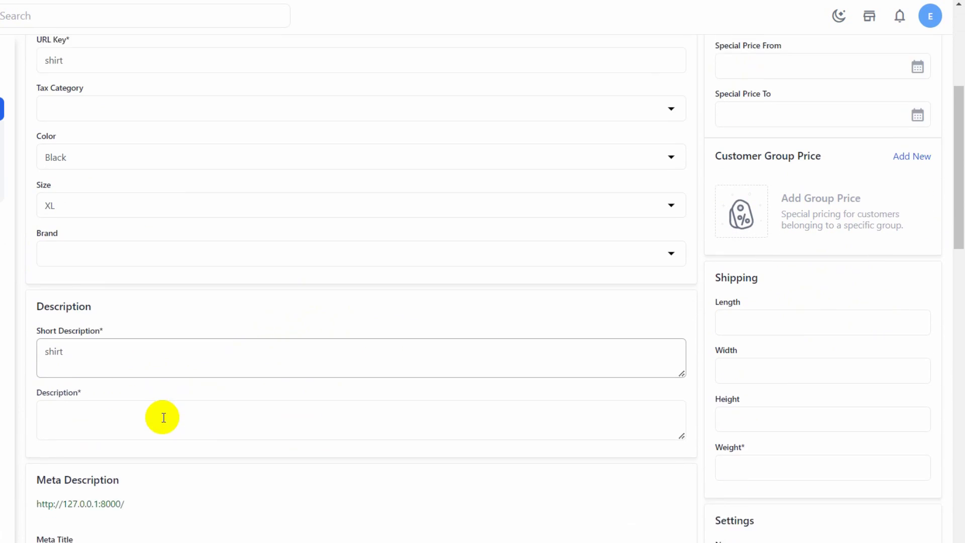
pyautogui.click(156, 386)
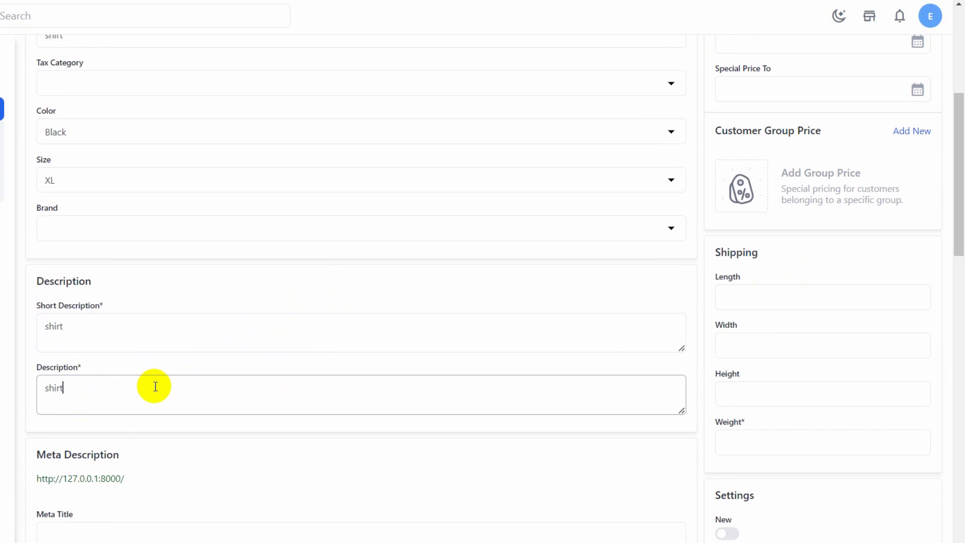
pyautogui.write('shirt')
pyautogui.scroll(-2, 250, 362)
pyautogui.click(99, 387)
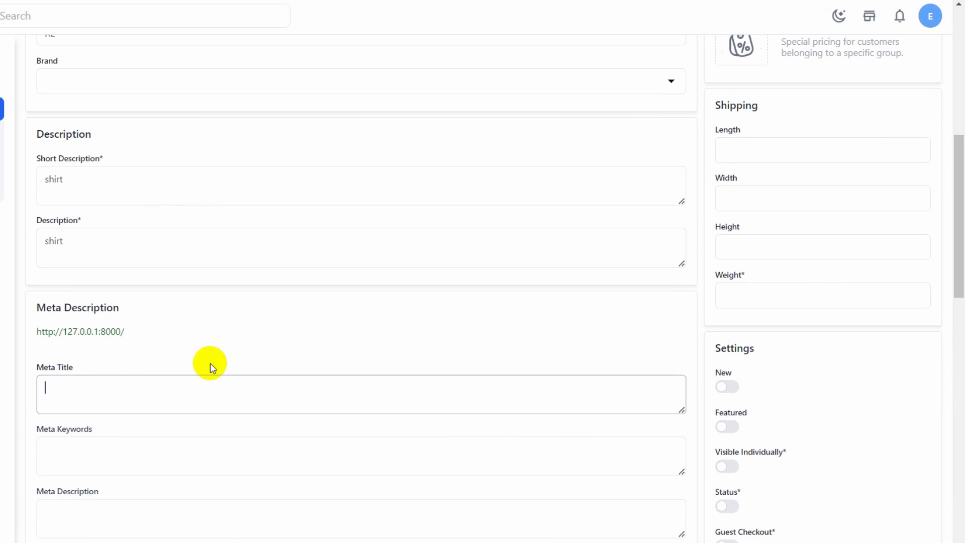
pyautogui.scroll(6, 183, 372)
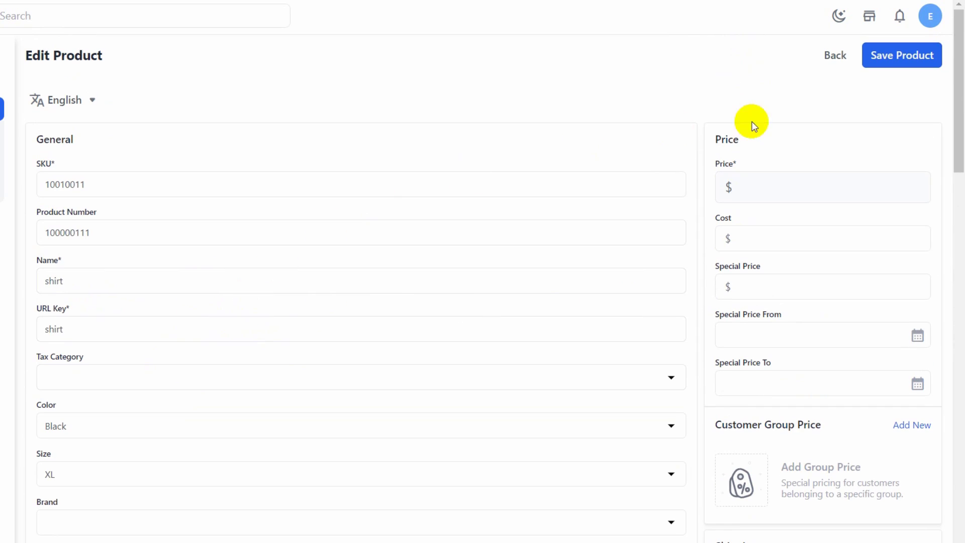
# Step: Set the shirt's price to 70 and cost to 50
pyautogui.click(743, 185)
pyautogui.write('70')
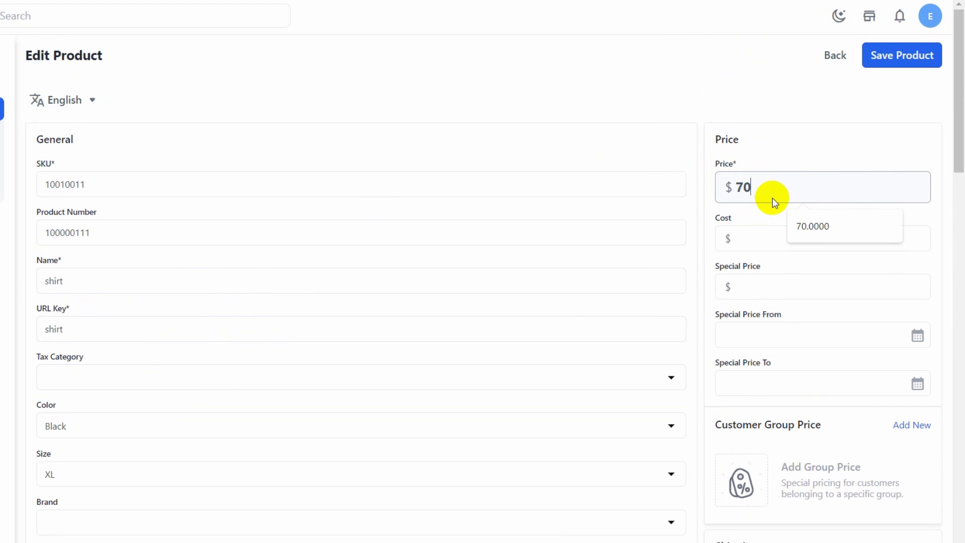
pyautogui.click(748, 232)
pyautogui.write('5')
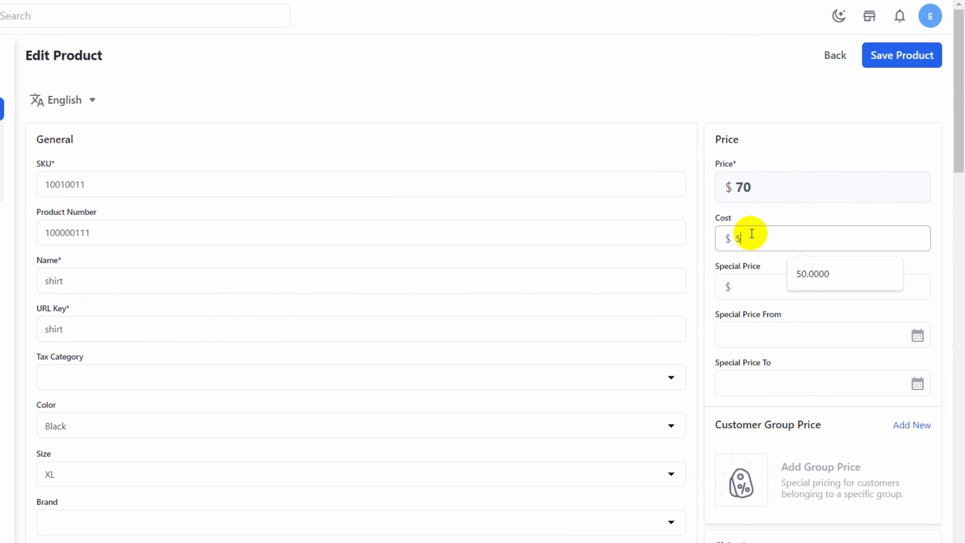
pyautogui.write('0')
# Step: Set a special price of 65 running from 2023-12-14 to 2023-12-19
pyautogui.click(762, 287)
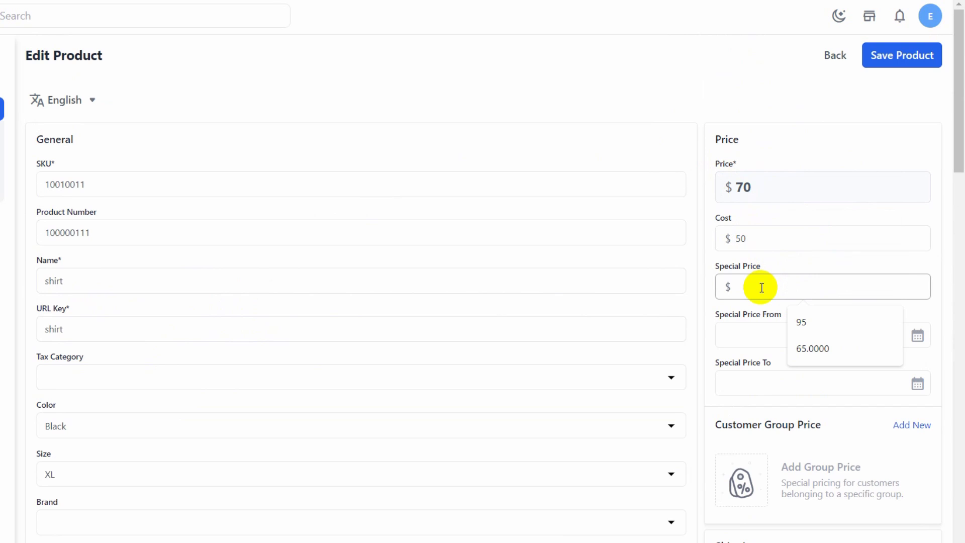
pyautogui.write('6')
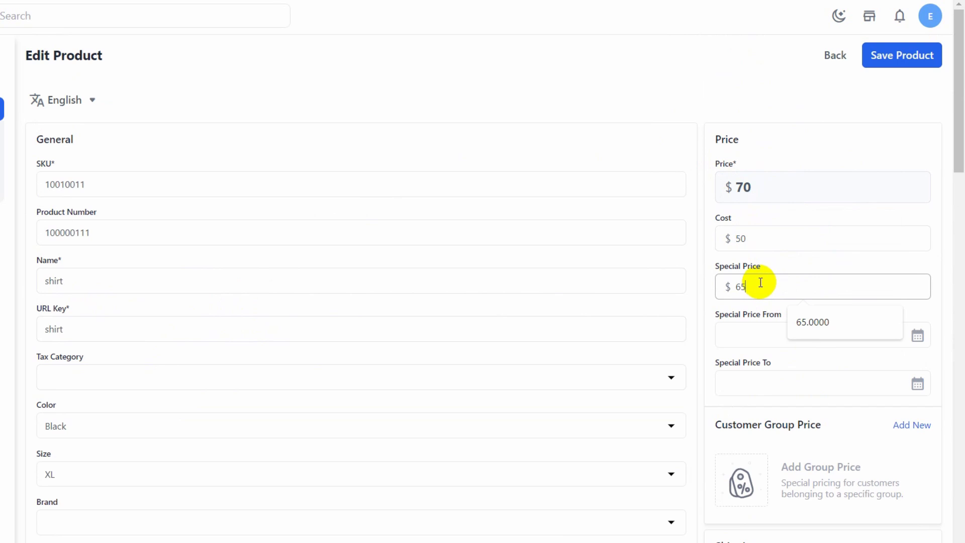
pyautogui.write('5')
pyautogui.click(733, 333)
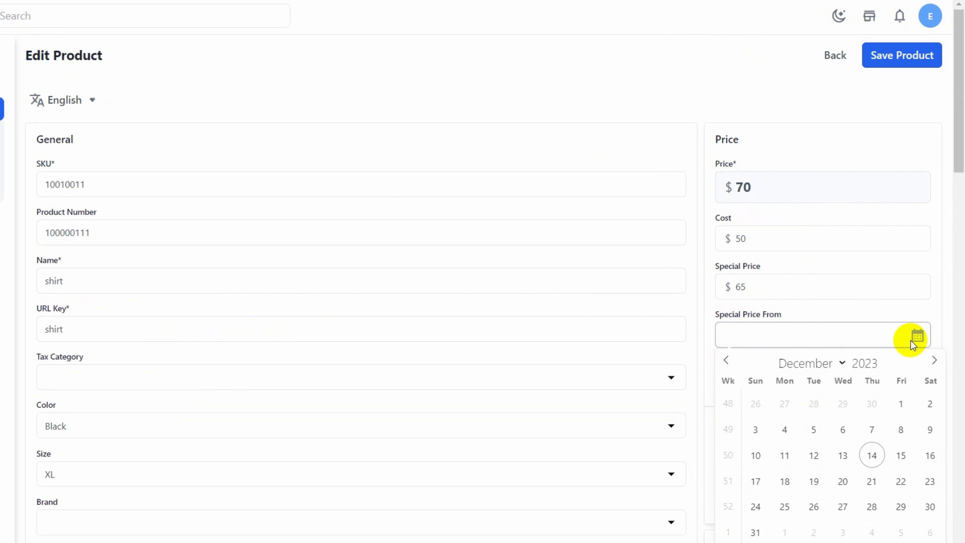
pyautogui.click(872, 454)
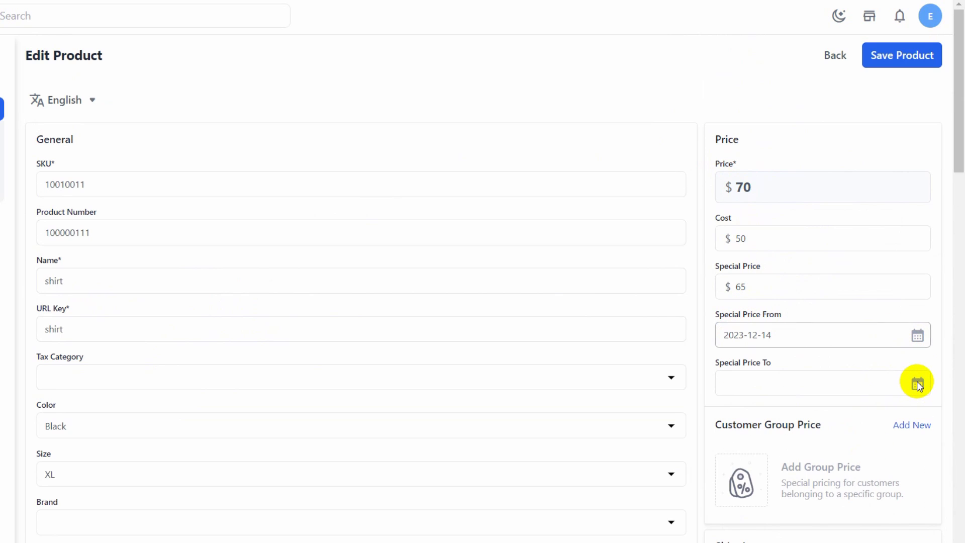
pyautogui.click(814, 374)
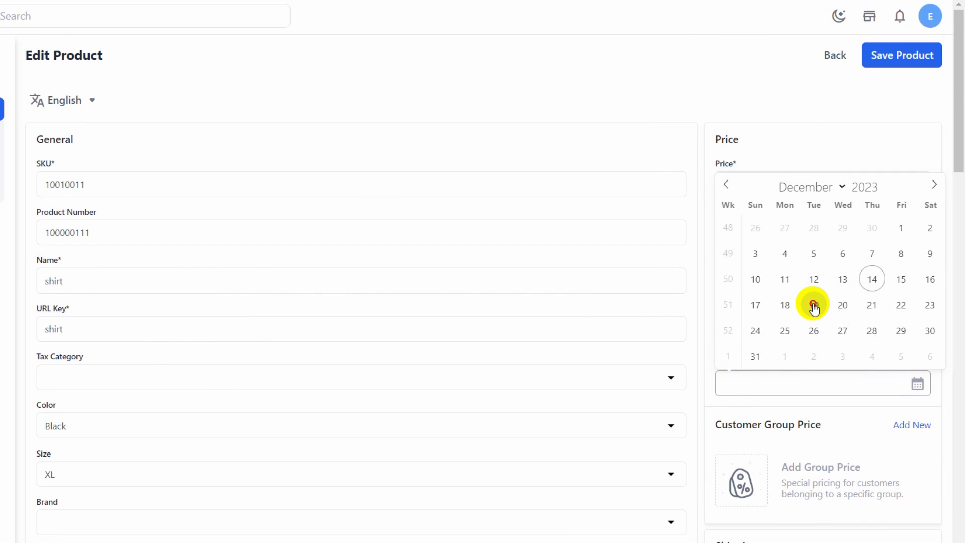
pyautogui.click(814, 305)
pyautogui.scroll(-6, 894, 341)
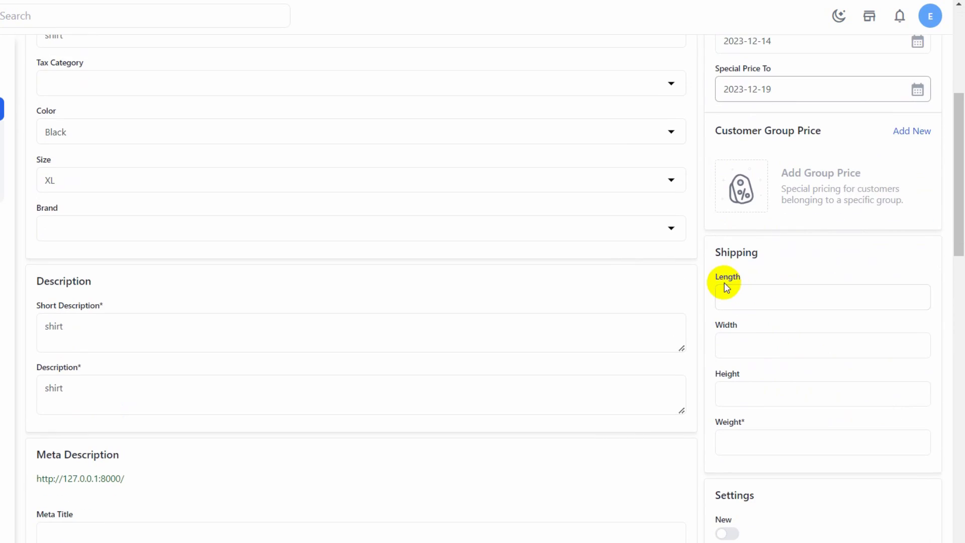
pyautogui.scroll(-2, 754, 287)
# Step: Set the weight to 0.5 and mark the shirt as New and Visible Individually
pyautogui.click(816, 400)
pyautogui.scroll(-3, 724, 301)
pyautogui.click(727, 313)
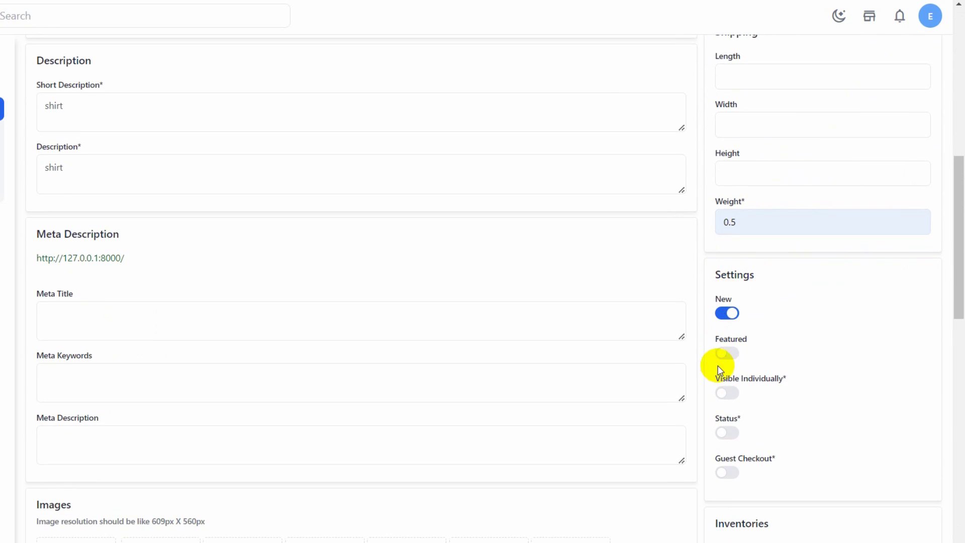
pyautogui.click(727, 394)
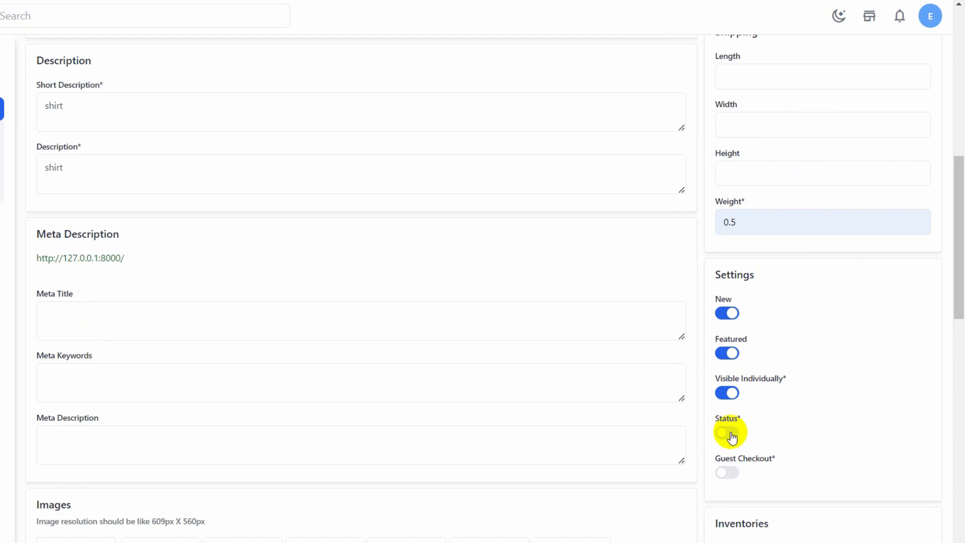
# Step: Set the default inventory quantity to 10 and start adding a product image
pyautogui.scroll(-4, 838, 377)
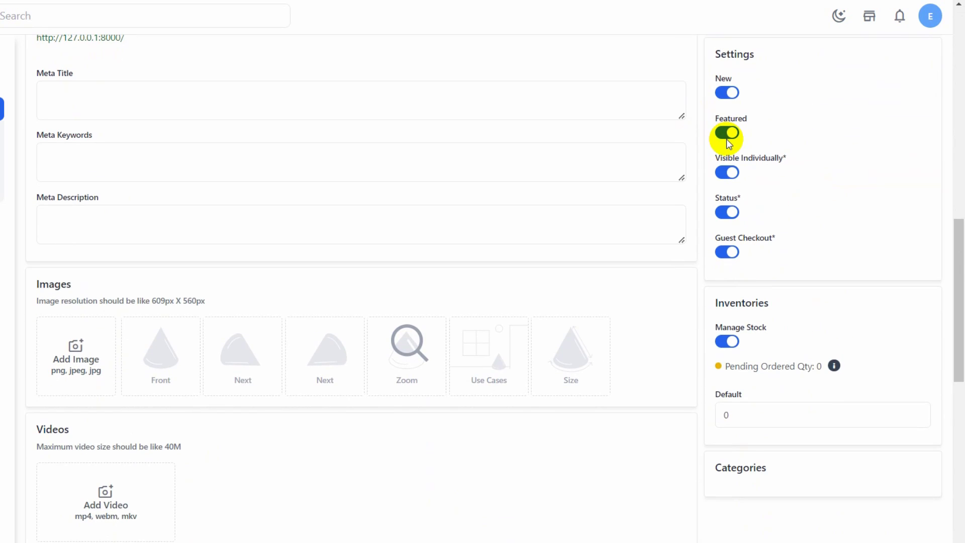
pyautogui.scroll(-1, 736, 155)
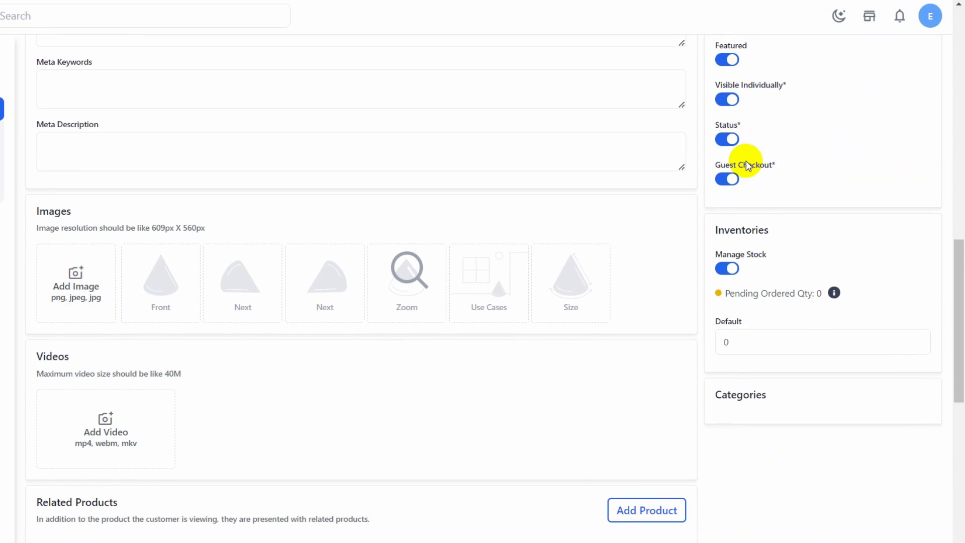
pyautogui.doubleClick(760, 329)
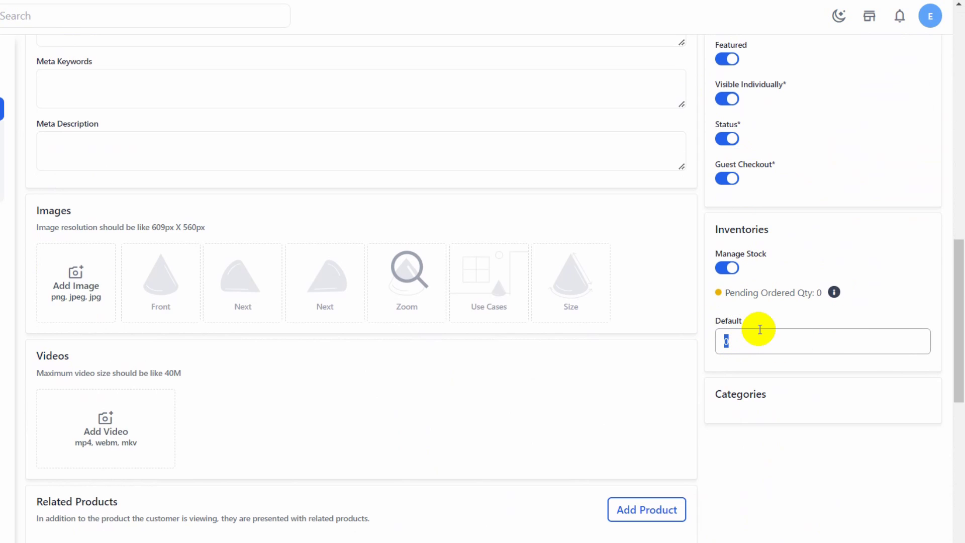
pyautogui.write('10')
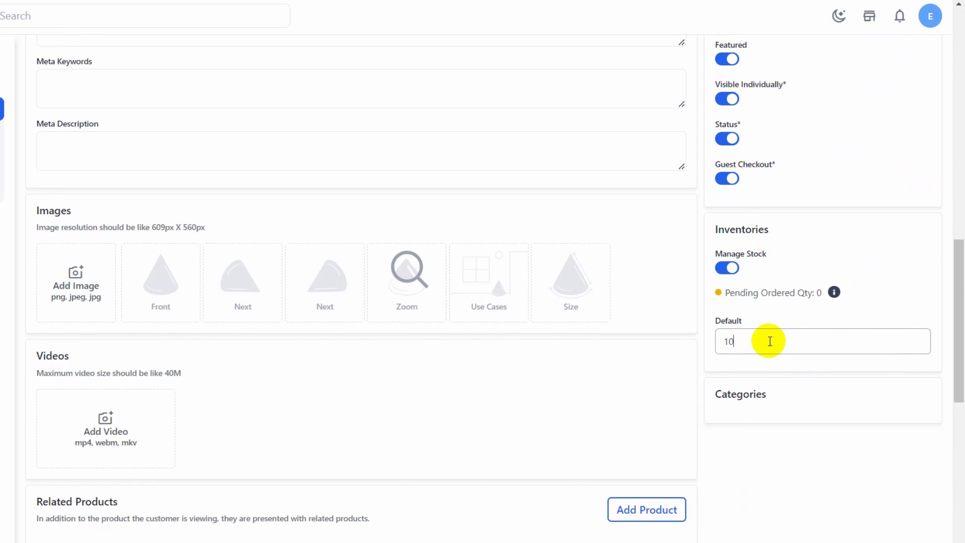
pyautogui.scroll(-1, 454, 320)
pyautogui.scroll(-3, 456, 316)
pyautogui.scroll(4, 169, 308)
pyautogui.click(199, 293)
# Step: Upload the t-shirt picture and the sun picture as the shirt's two product images
pyautogui.click(370, 15)
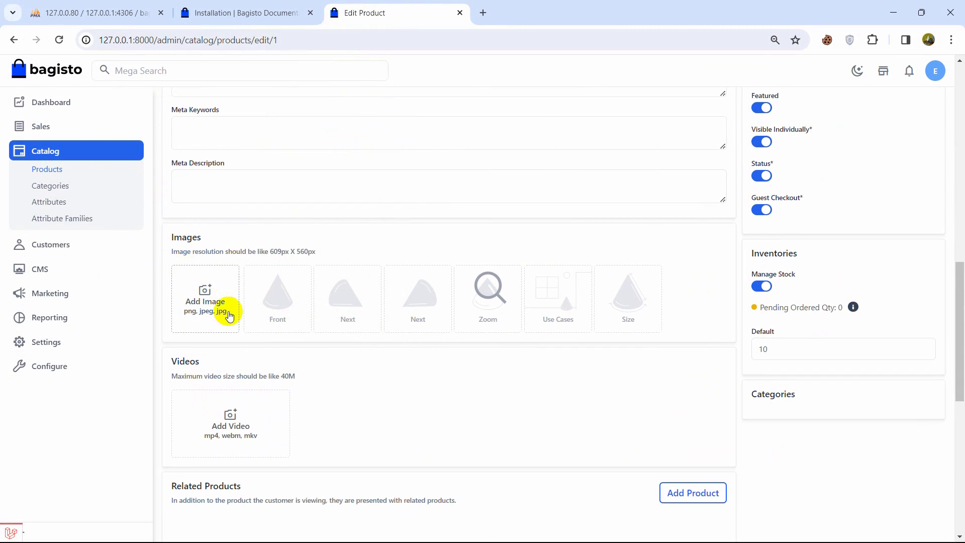
pyautogui.click(205, 311)
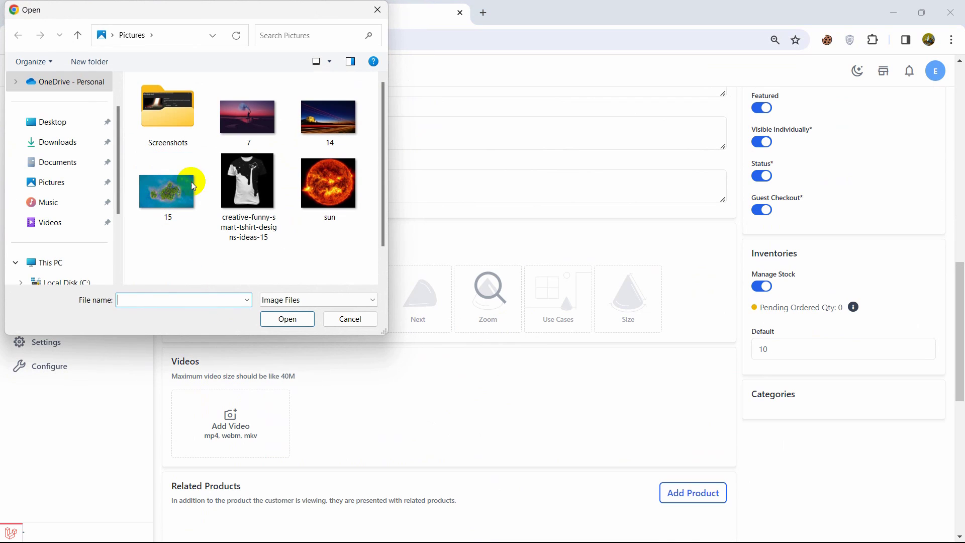
pyautogui.click(247, 181)
pyautogui.click(287, 319)
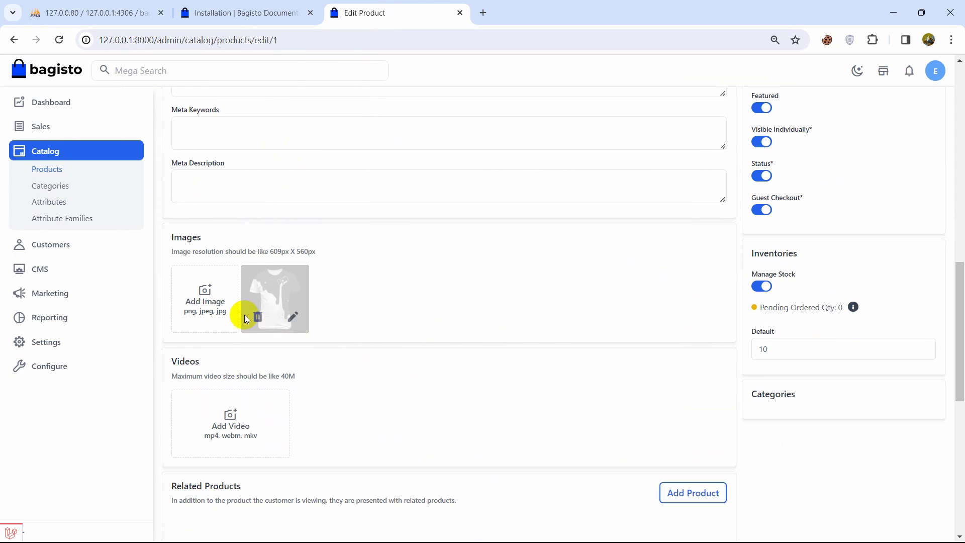
pyautogui.click(215, 299)
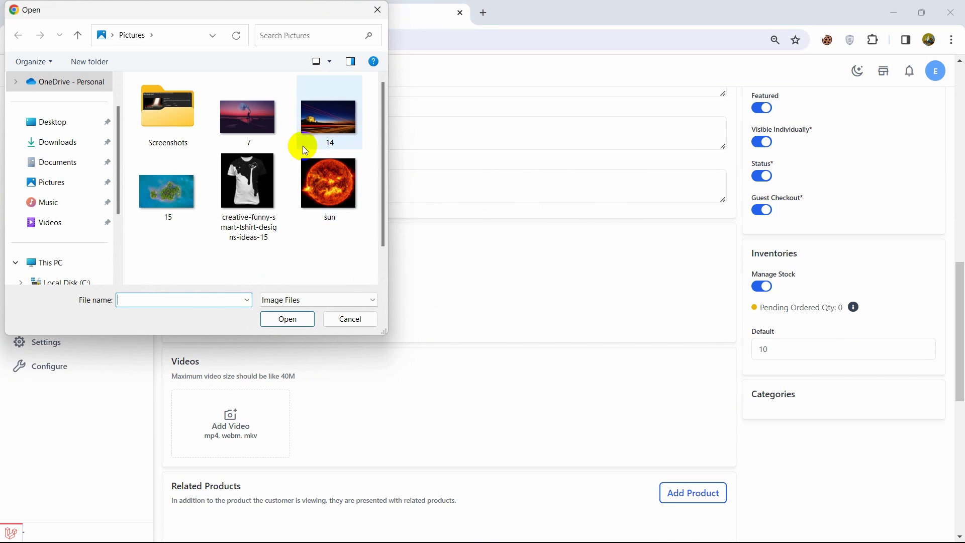
pyautogui.click(324, 181)
pyautogui.click(299, 319)
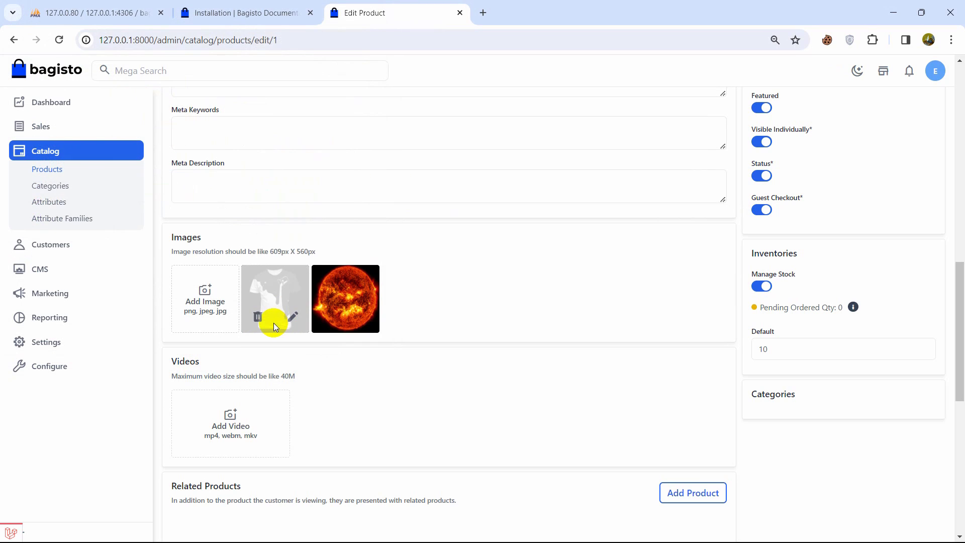
# Step: Save the shirt's product changes, then bring Bagisto's .env file forward in Sublime Text
pyautogui.scroll(-6, 669, 299)
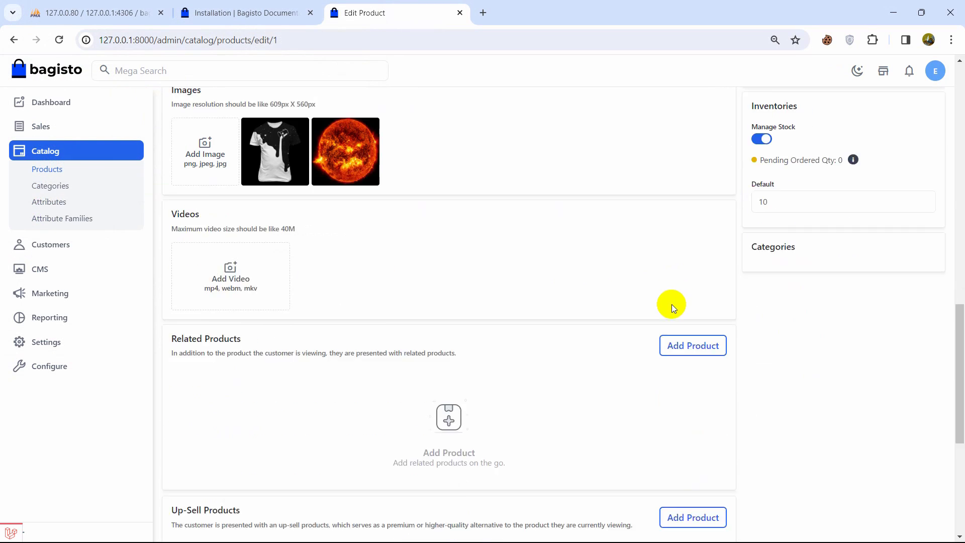
pyautogui.scroll(-3, 706, 241)
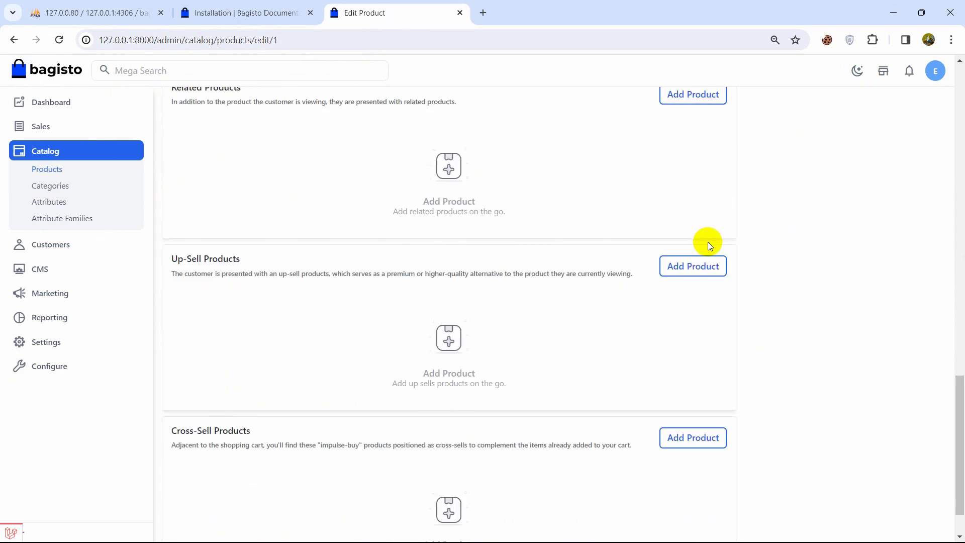
pyautogui.scroll(20, 837, 322)
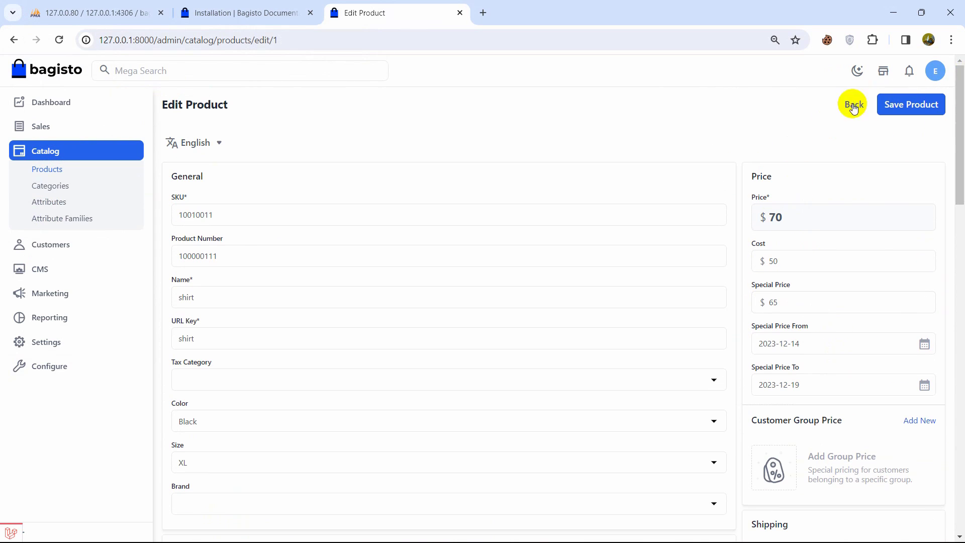
pyautogui.click(906, 108)
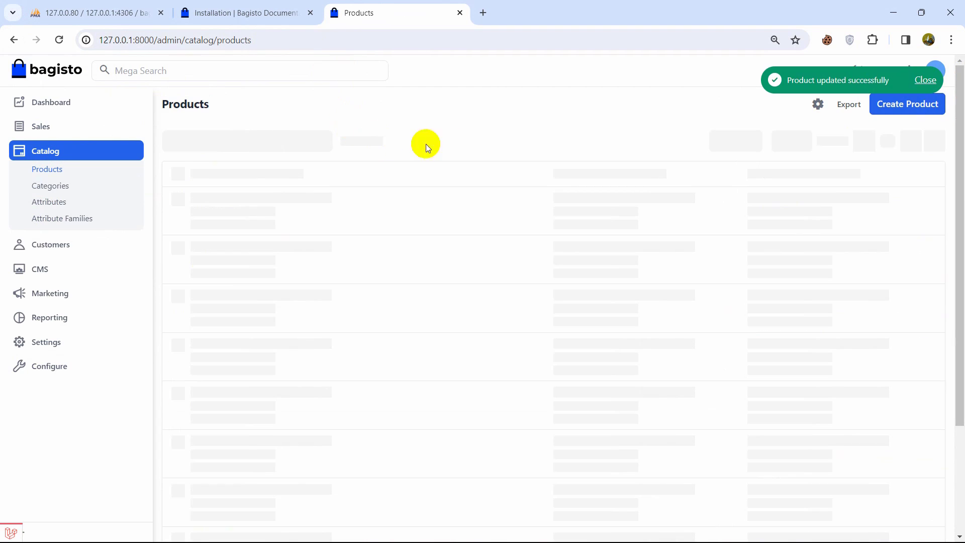
pyautogui.click(941, 81)
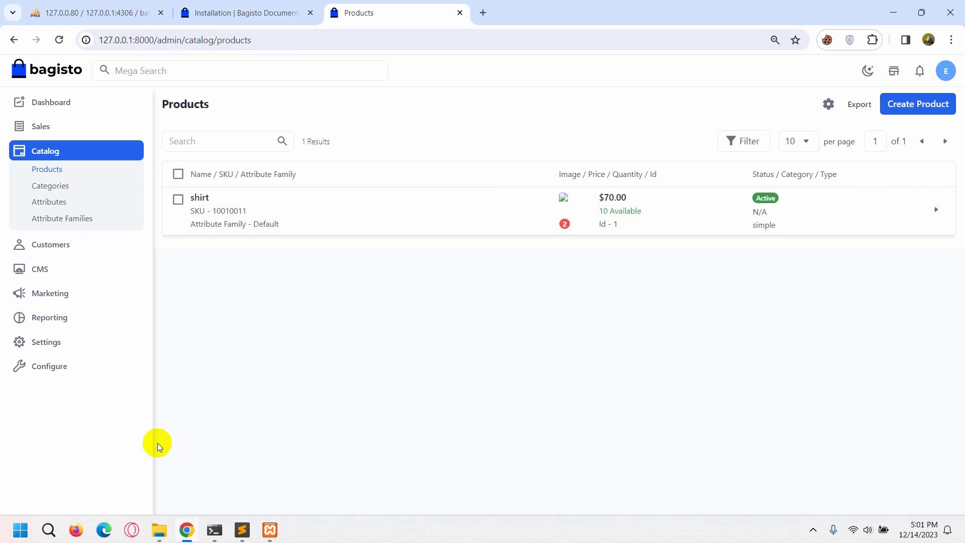
pyautogui.click(240, 536)
pyautogui.scroll(-3, 387, 313)
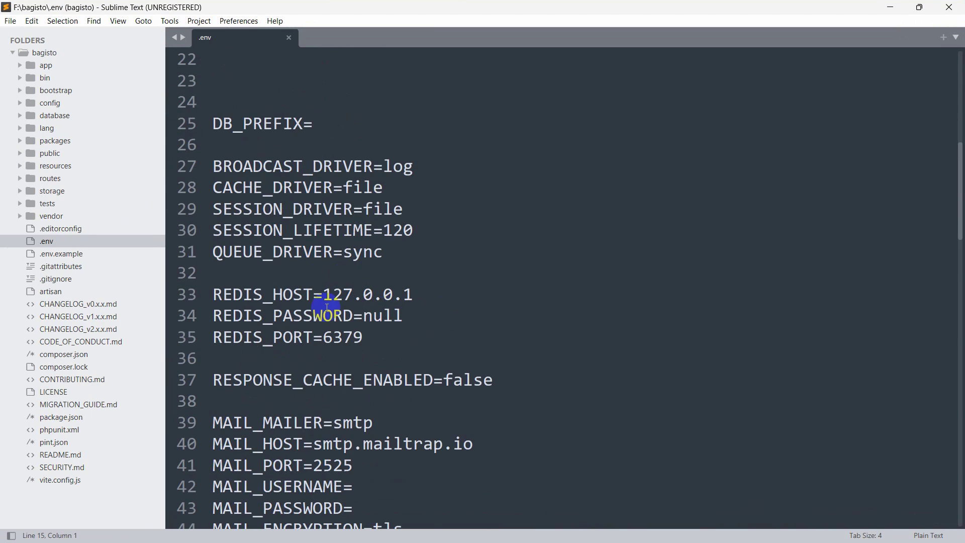
pyautogui.scroll(7, 444, 385)
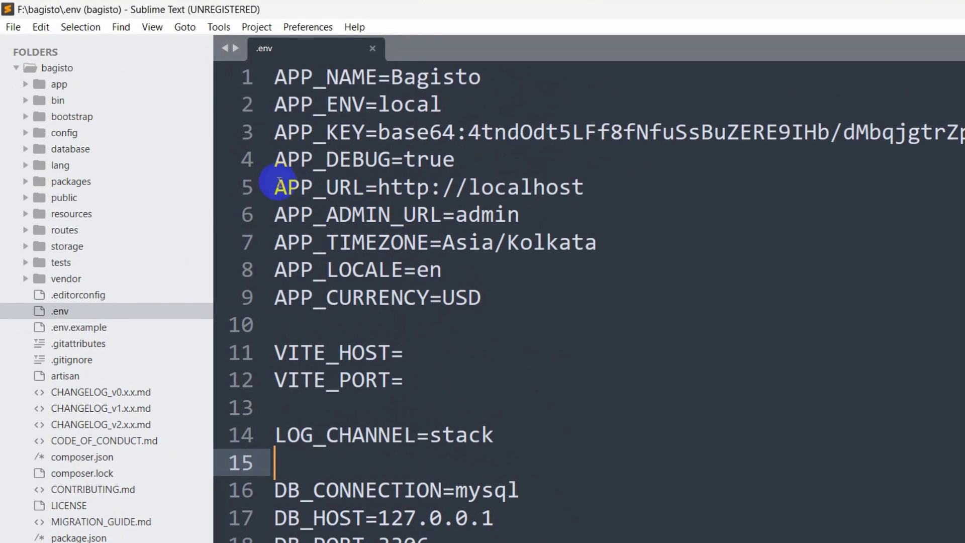
pyautogui.moveTo(280, 184); pyautogui.dragTo(352, 187)
pyautogui.moveTo(605, 183); pyautogui.dragTo(388, 187)
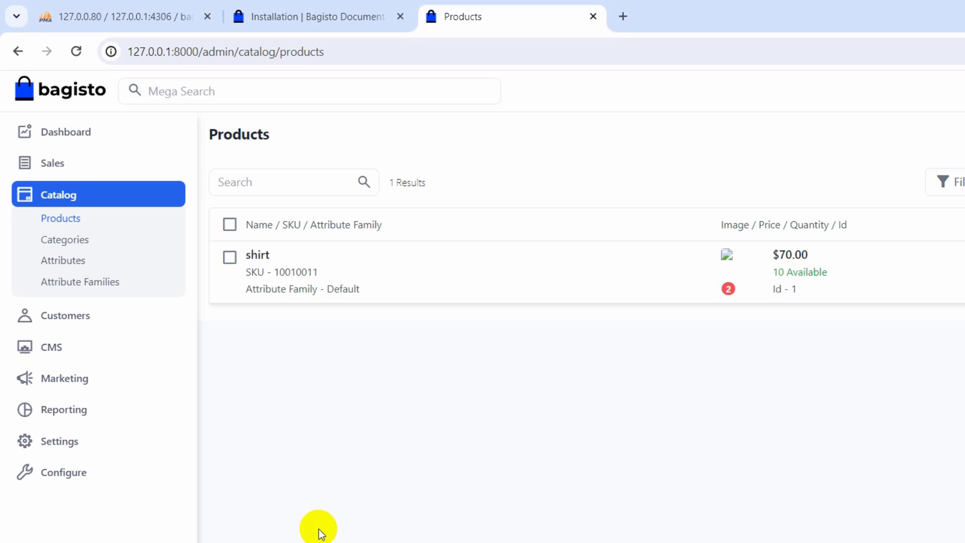
pyautogui.click(318, 537)
pyautogui.moveTo(195, 48); pyautogui.dragTo(76, 52)
pyautogui.hotkey('ctrl', 'c')
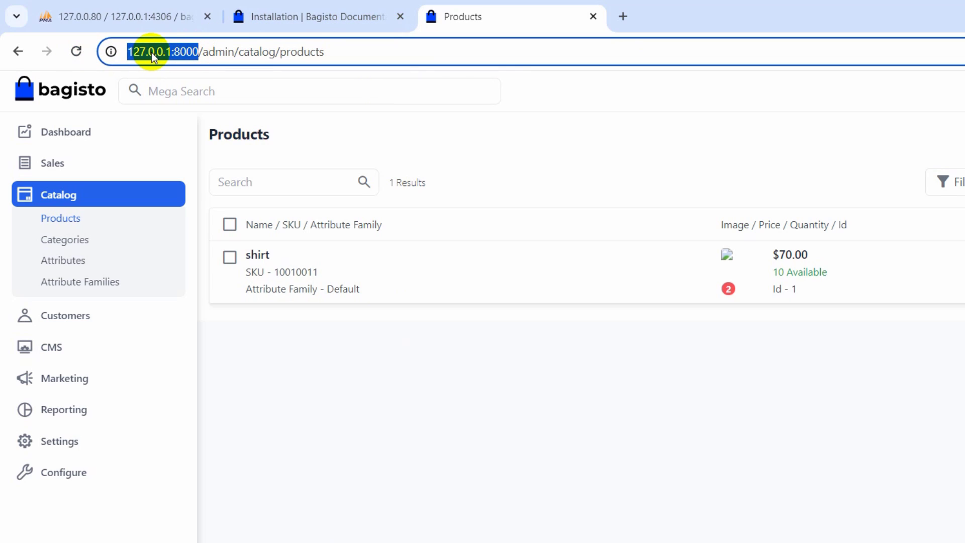
pyautogui.hotkey('alt', 'Tab')
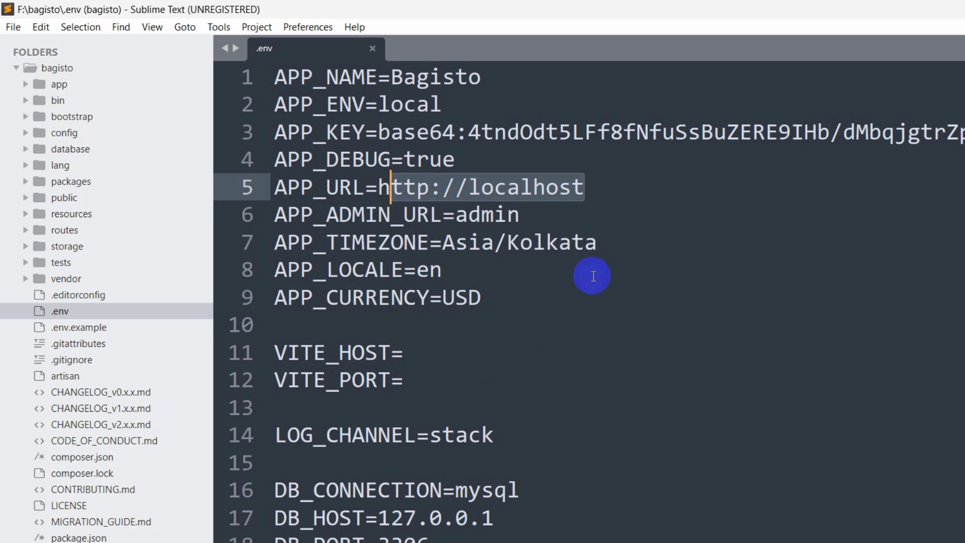
pyautogui.press('BackSpace')
pyautogui.press('BackSpace')
pyautogui.hotkey('ctrl', 'v')
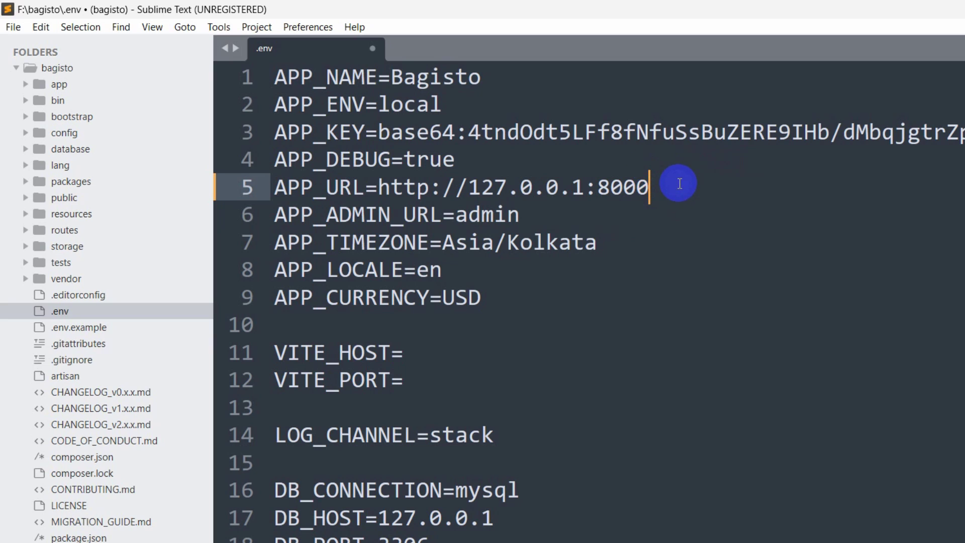
pyautogui.hotkey('ctrl', 's')
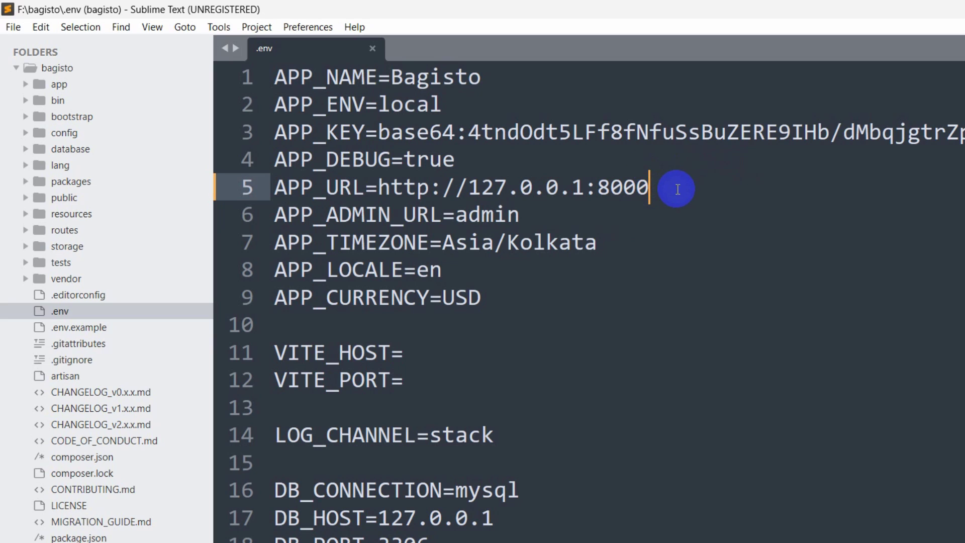
# Step: Insert blank lines after APP_DEBUG and APP_URL in .env and save it again
pyautogui.click(528, 166)
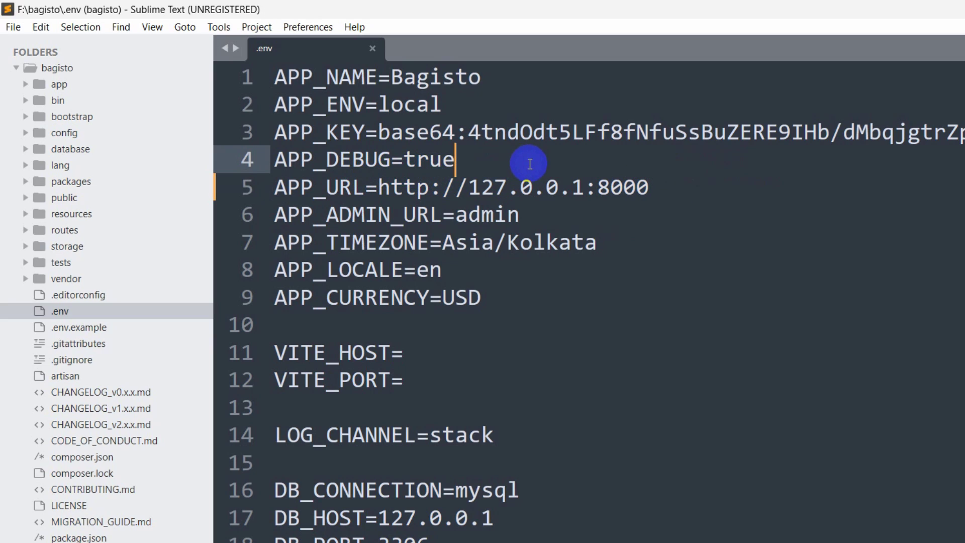
pyautogui.press('Return')
pyautogui.click(651, 215)
pyautogui.press('Return')
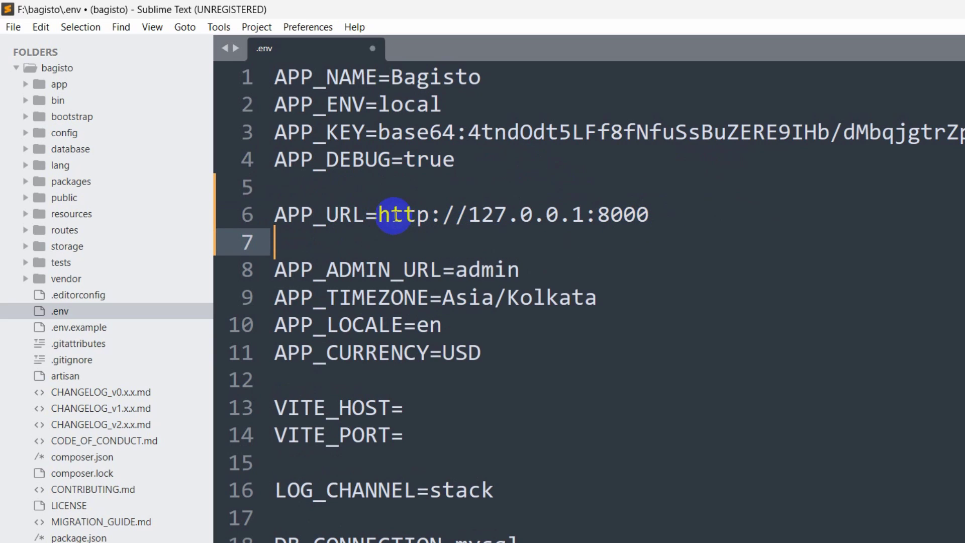
pyautogui.click(649, 216)
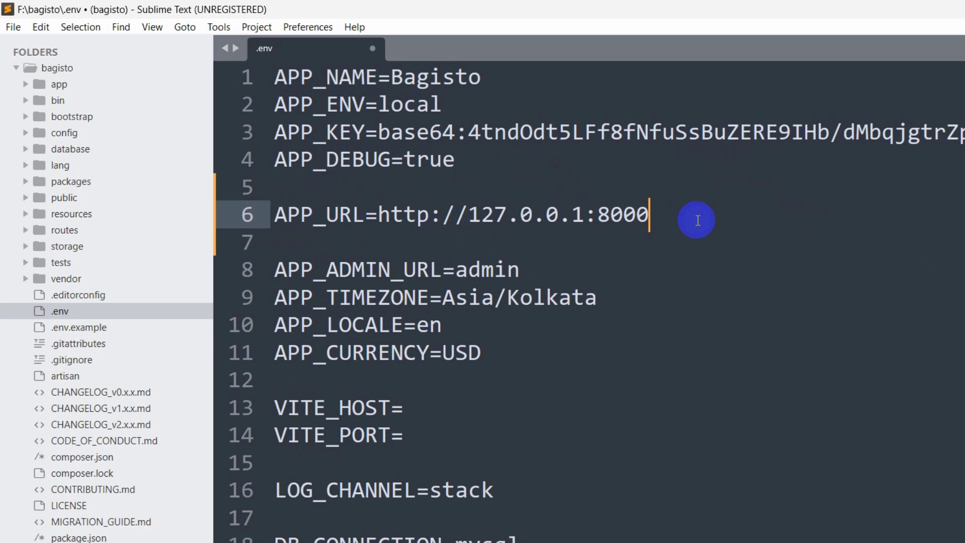
pyautogui.hotkey('ctrl', 's')
pyautogui.hotkey('alt', 'Tab')
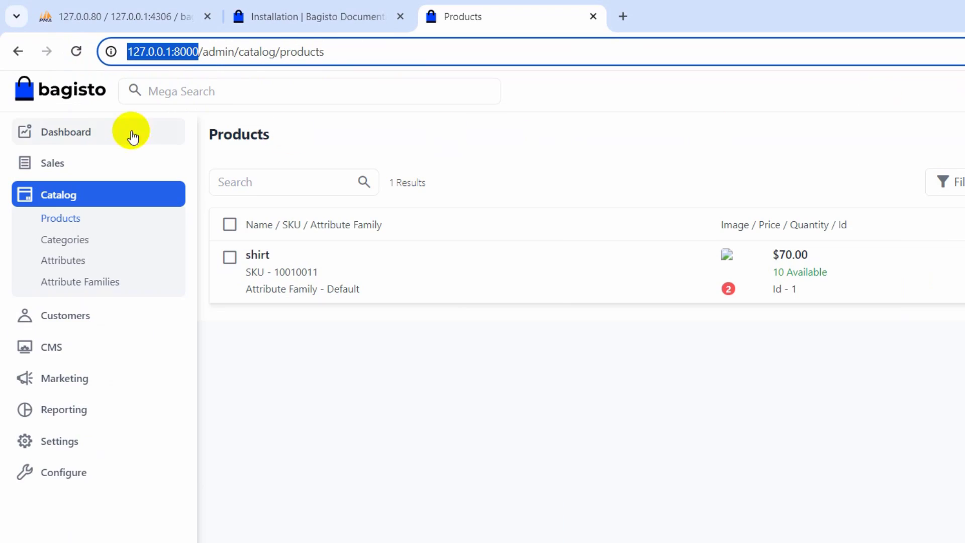
# Step: Reload the admin Products list and leave the shirt's edit page without saving
pyautogui.click(76, 51)
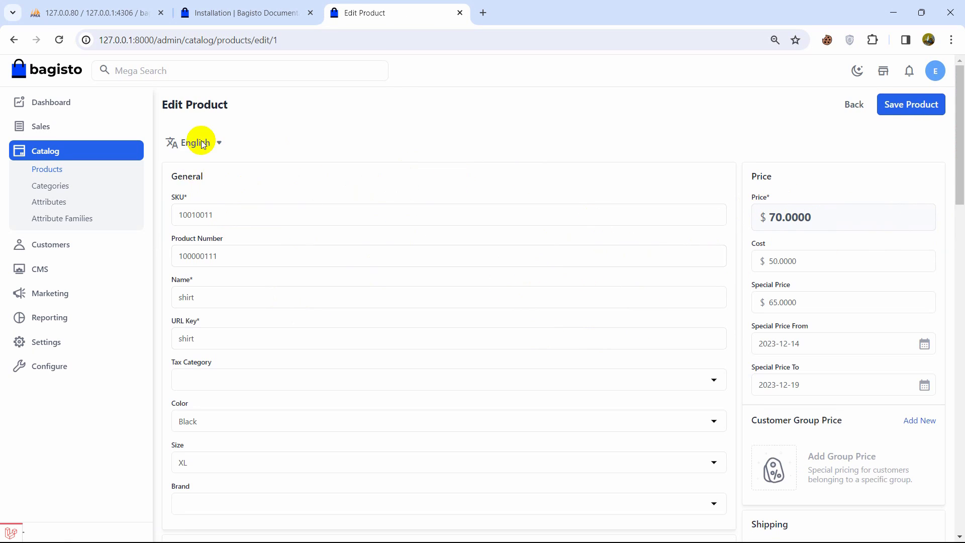
pyautogui.click(852, 105)
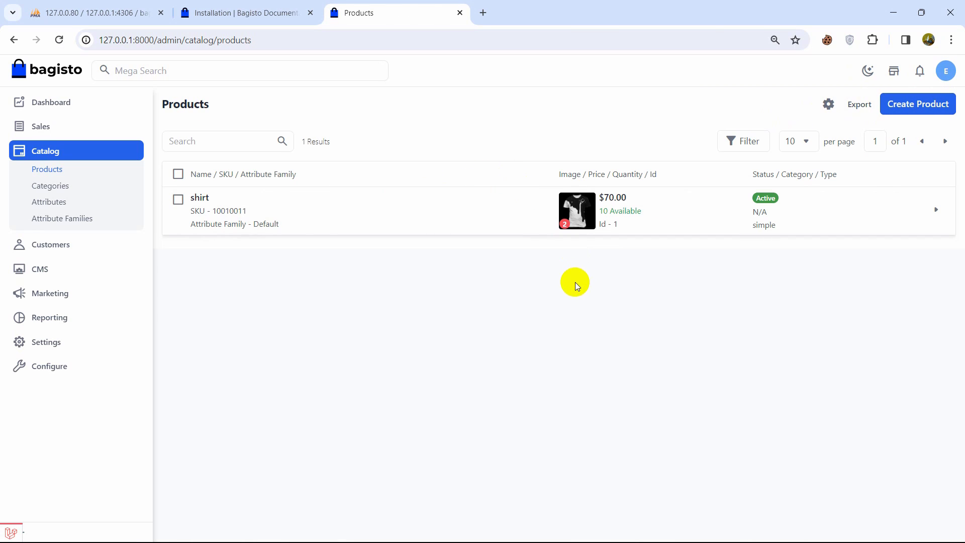
pyautogui.click(482, 13)
# Step: Load the storefront at 127.0.0.1:8000 and find the shirt under New Products at $65
pyautogui.write('127.0.0.1:8000')
pyautogui.press('Return')
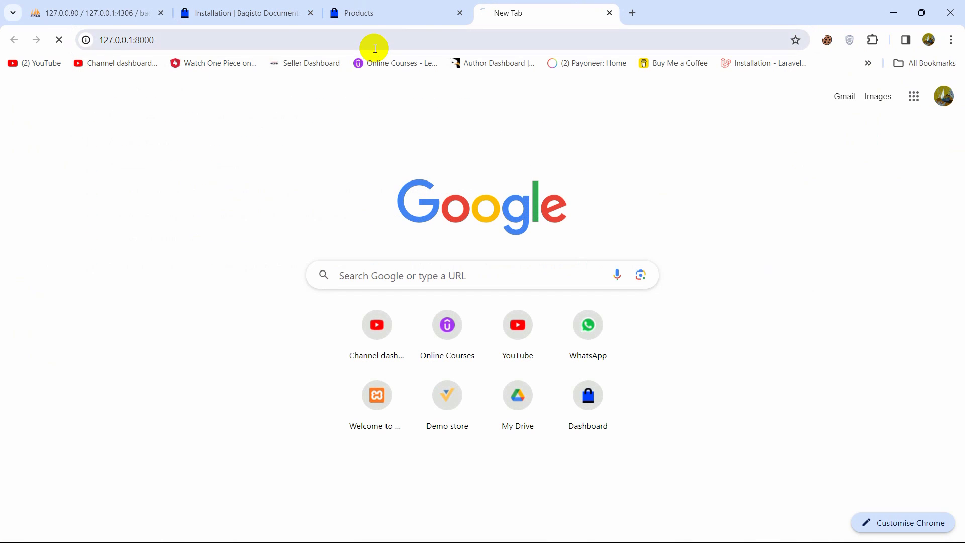
pyautogui.click(361, 15)
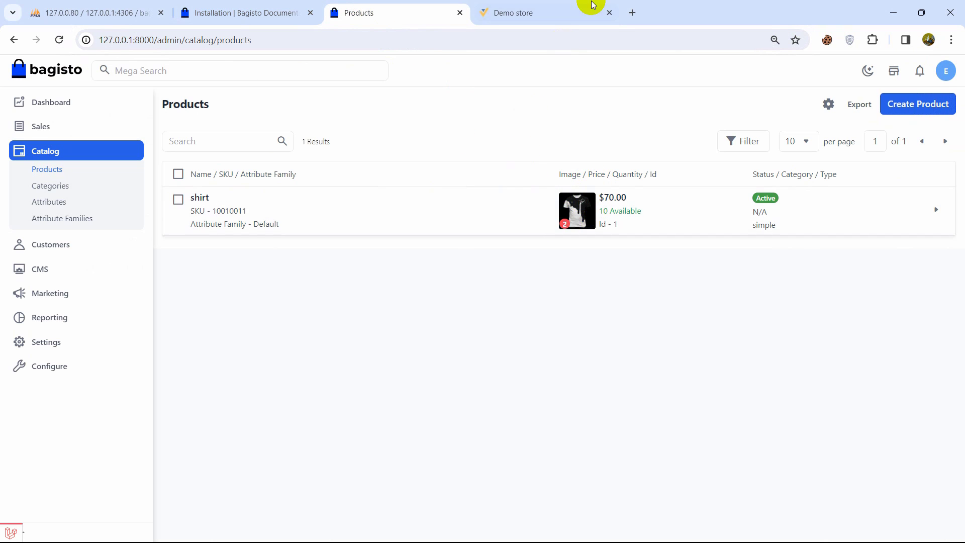
pyautogui.click(592, 11)
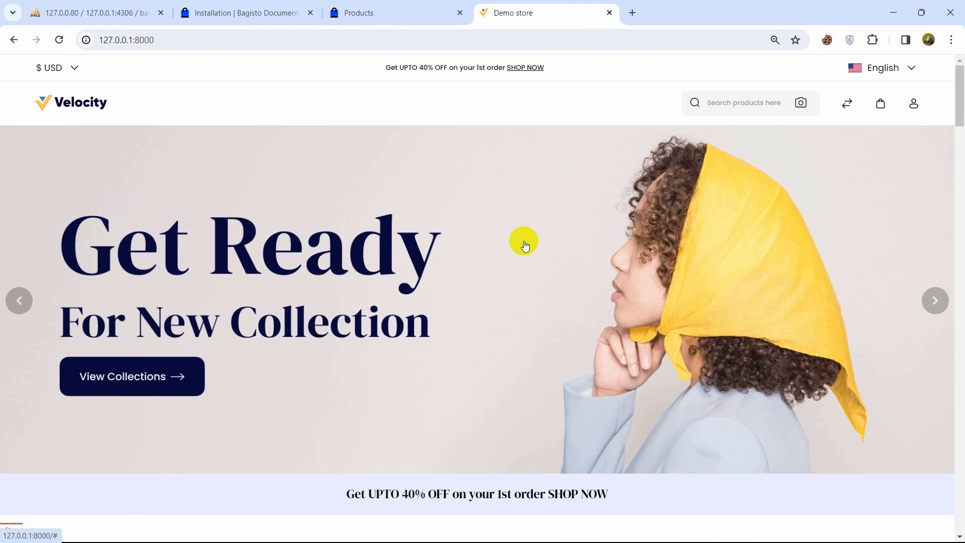
pyautogui.scroll(-6, 749, 232)
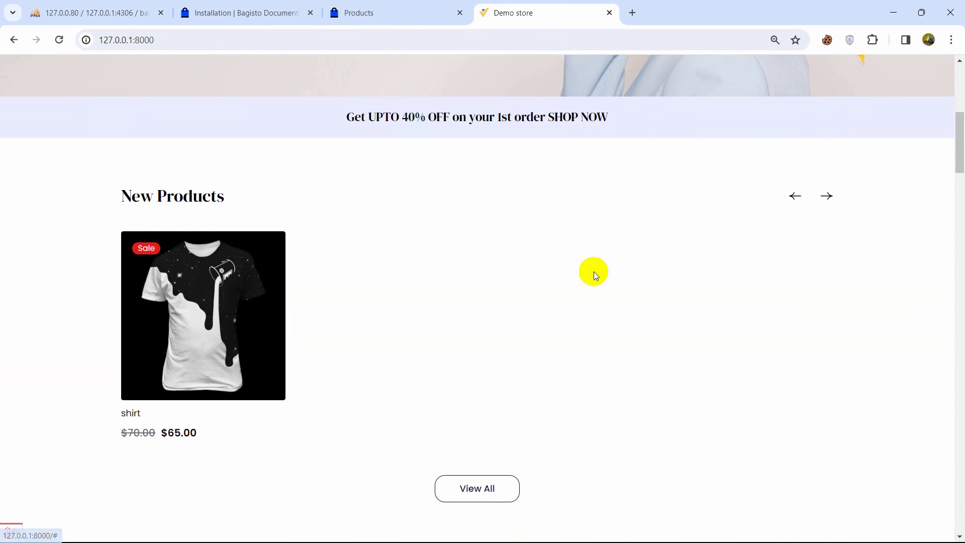
pyautogui.moveTo(125, 198); pyautogui.dragTo(264, 190)
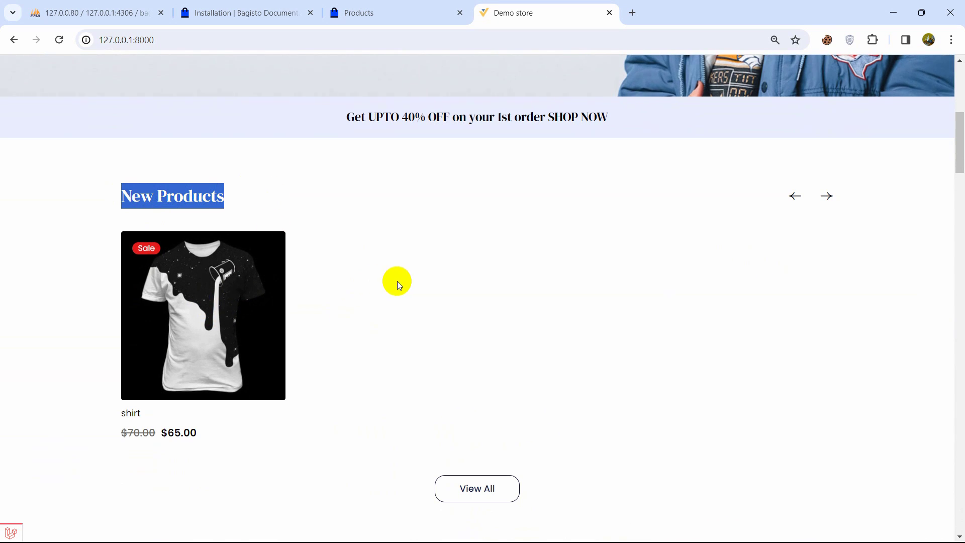
pyautogui.click(397, 281)
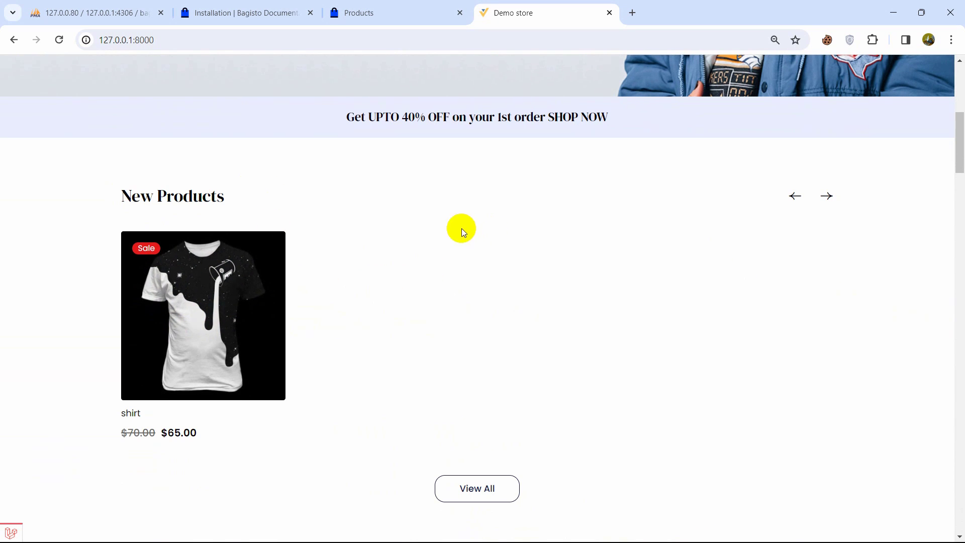
pyautogui.click(402, 6)
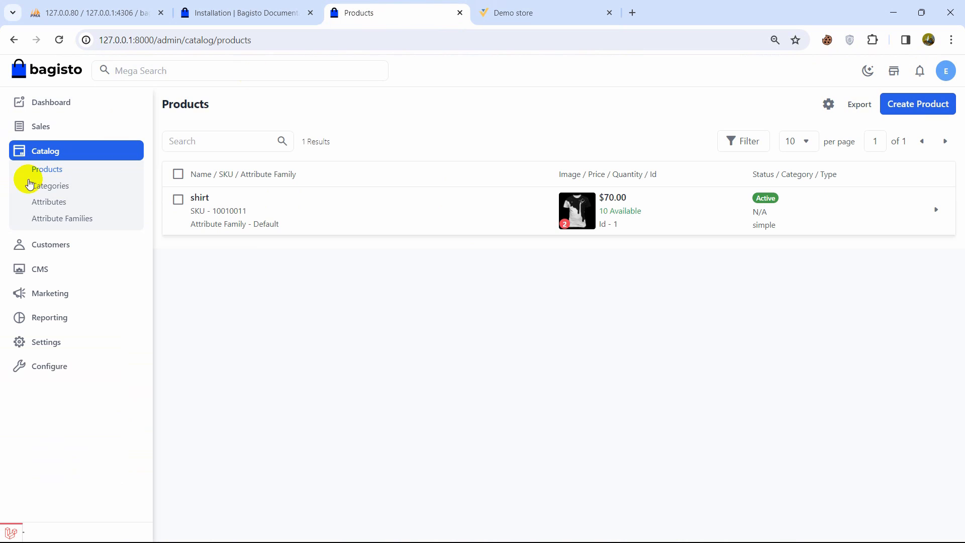
# Step: Visit Catalog Categories and the empty Customers list, then return to the Demo store tab
pyautogui.click(52, 190)
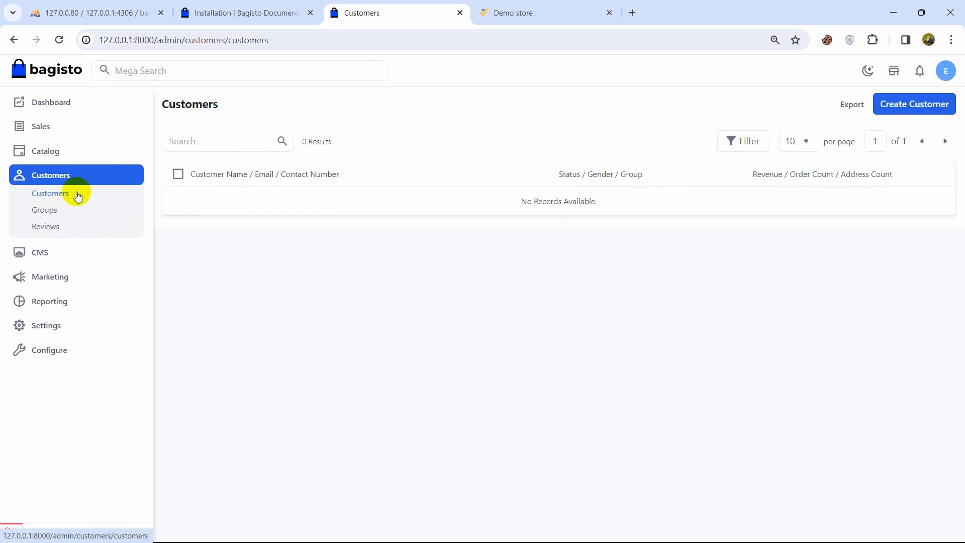
pyautogui.click(513, 5)
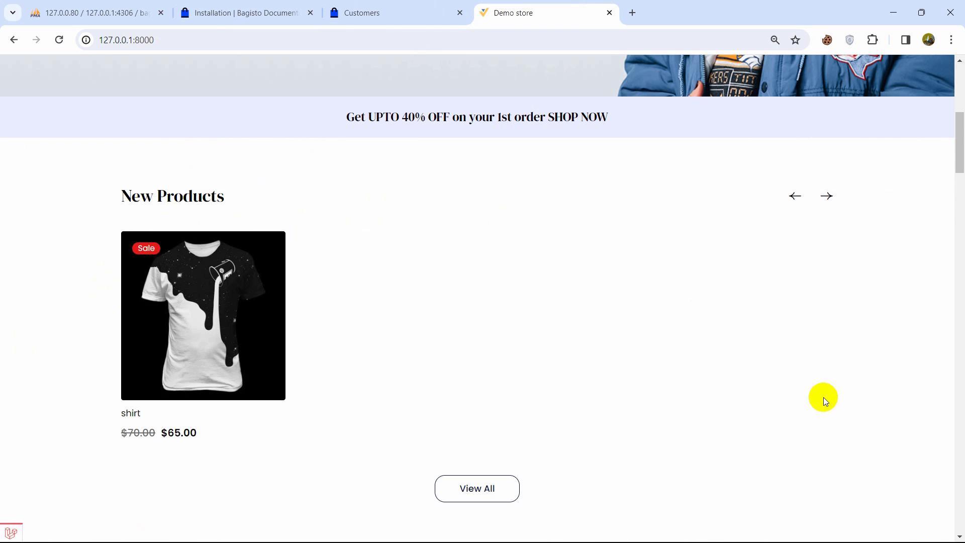
pyautogui.scroll(5, 804, 382)
# Step: Open the customer Sign Up page and fill the first and last name from autofill
pyautogui.click(915, 105)
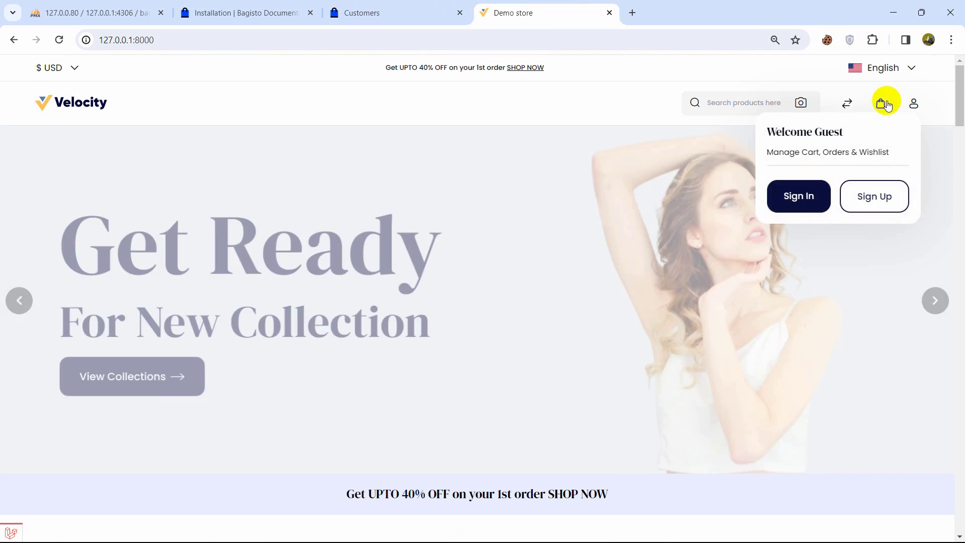
pyautogui.click(874, 197)
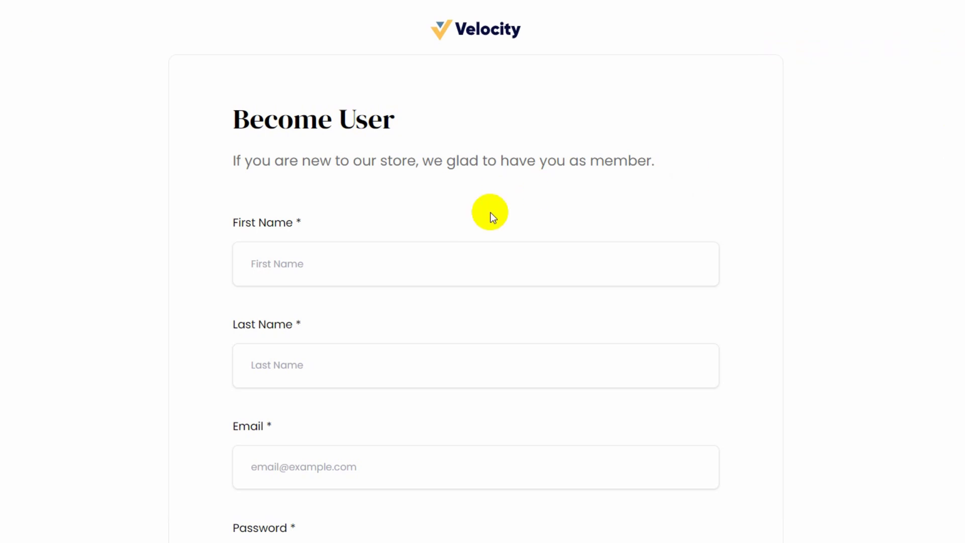
pyautogui.click(456, 267)
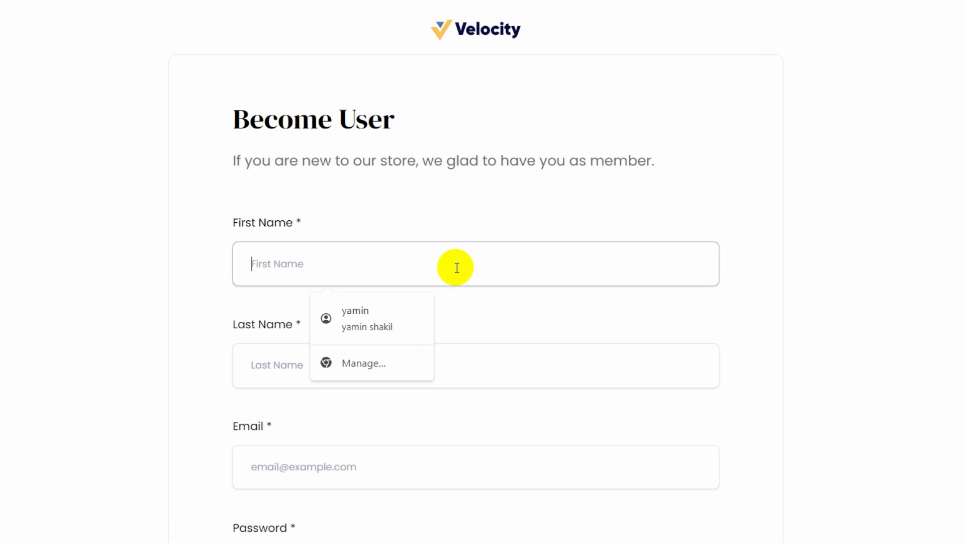
pyautogui.click(384, 318)
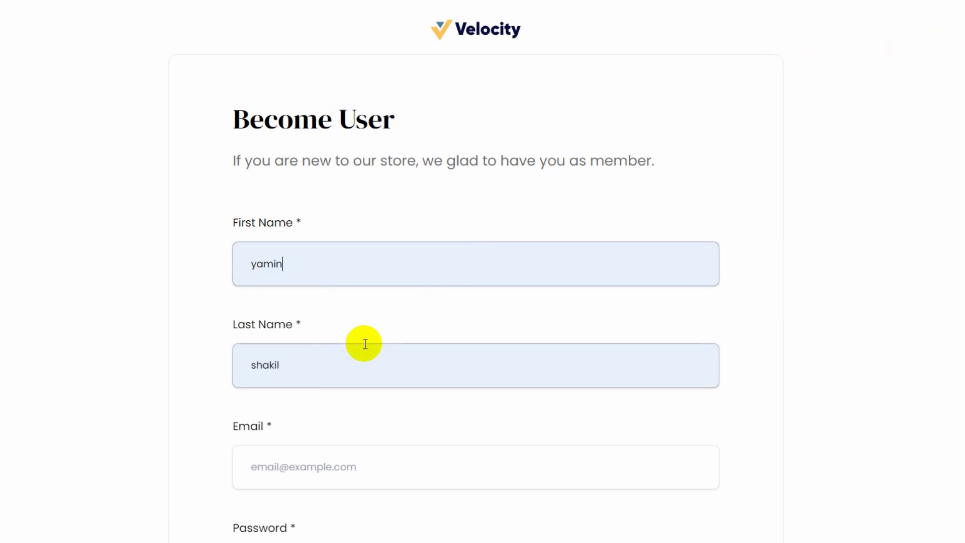
pyautogui.scroll(-3, 364, 341)
# Step: Enter the saved customer email, a password and its confirmation, and register the account
pyautogui.click(344, 296)
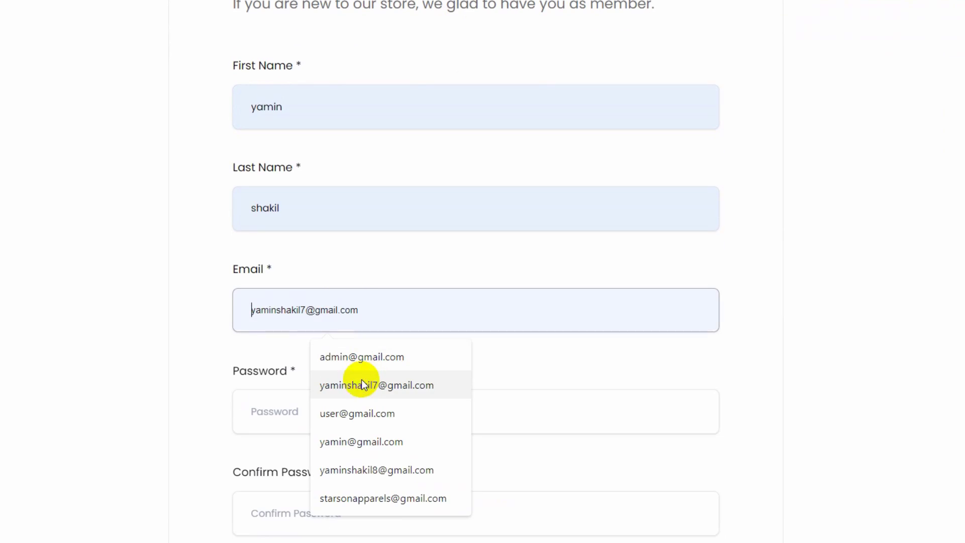
pyautogui.click(378, 440)
pyautogui.click(351, 423)
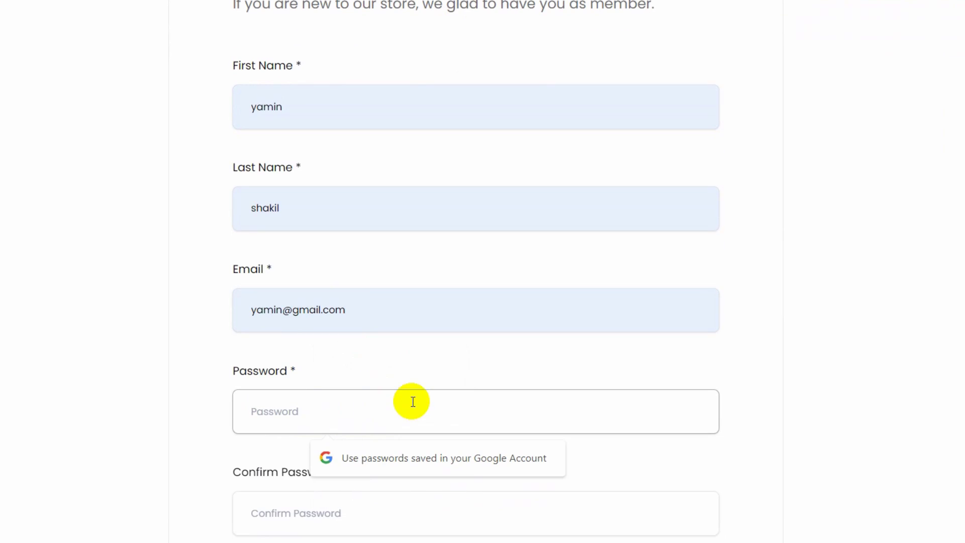
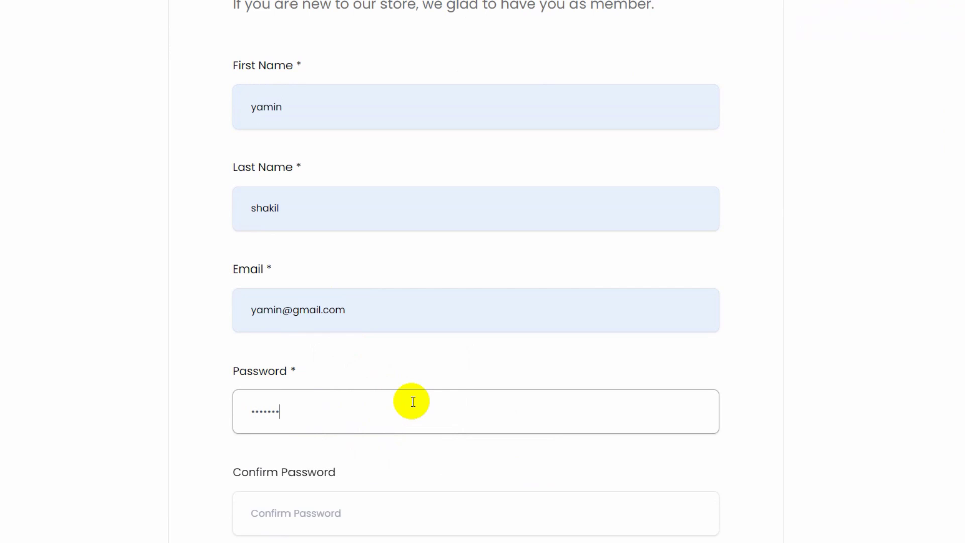
pyautogui.scroll(-3, 412, 402)
pyautogui.click(364, 344)
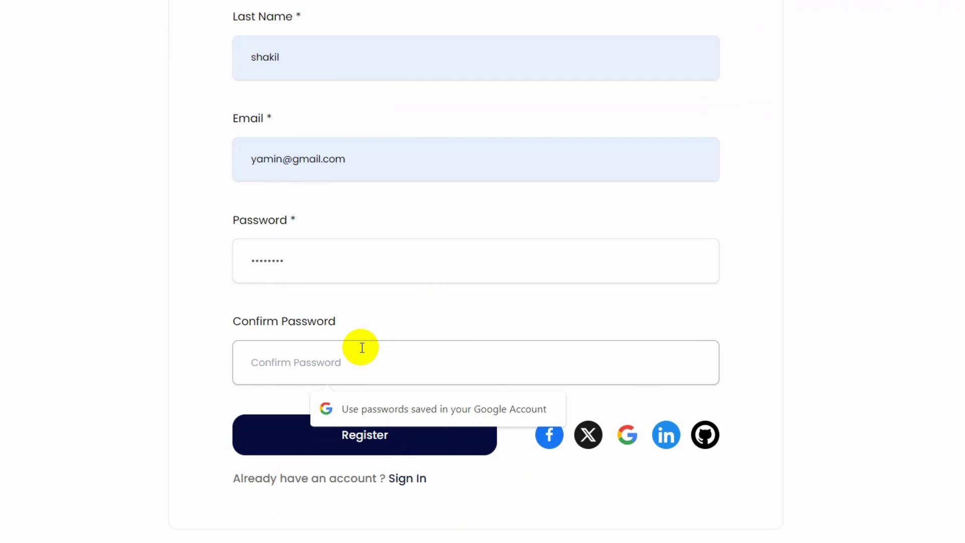
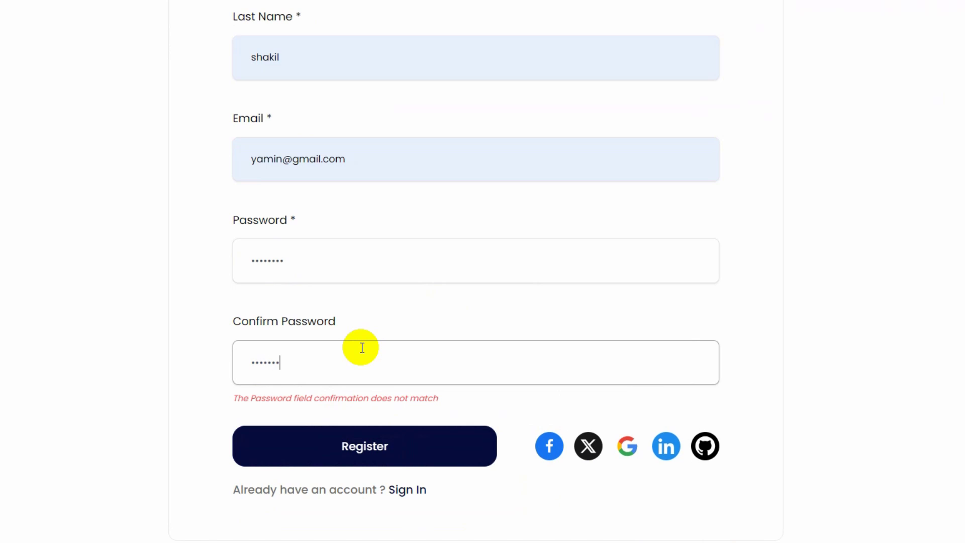
pyautogui.click(377, 438)
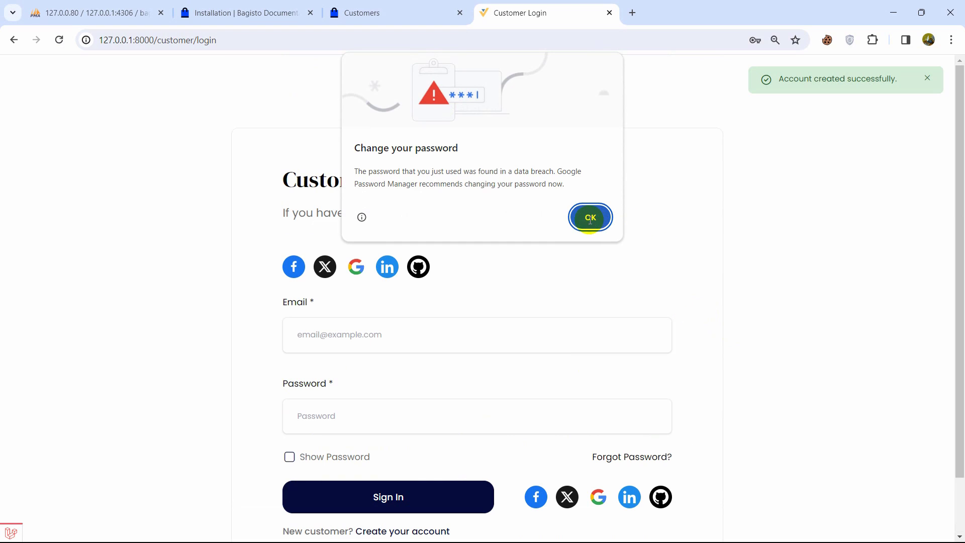
pyautogui.click(590, 218)
# Step: Sign in on Customer Login with the saved customer email and the account password
pyautogui.click(927, 80)
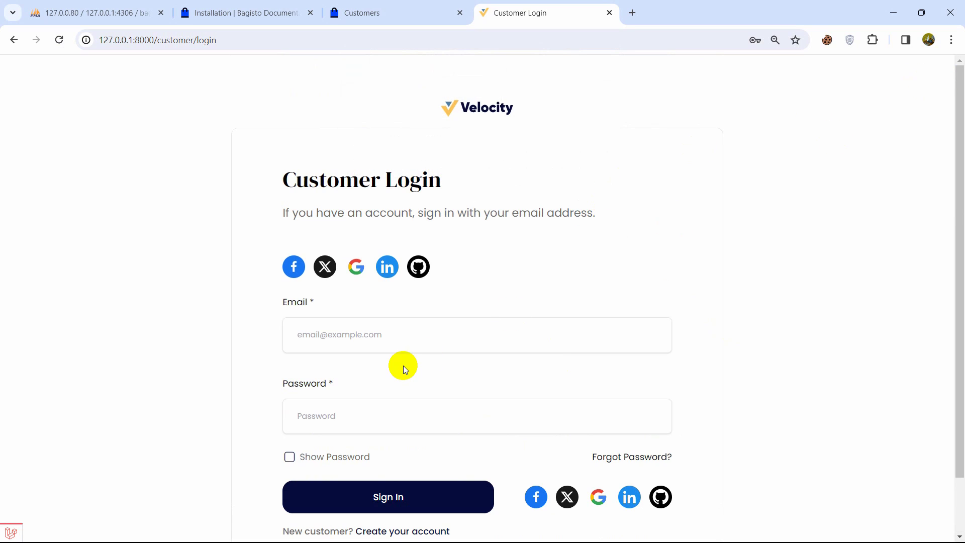
pyautogui.click(407, 334)
pyautogui.click(406, 417)
pyautogui.click(367, 415)
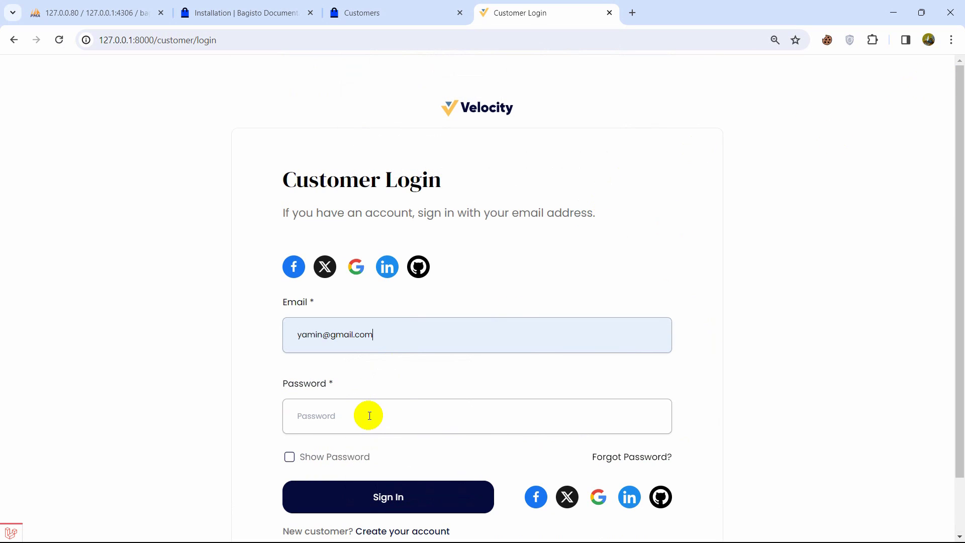
pyautogui.write('1')
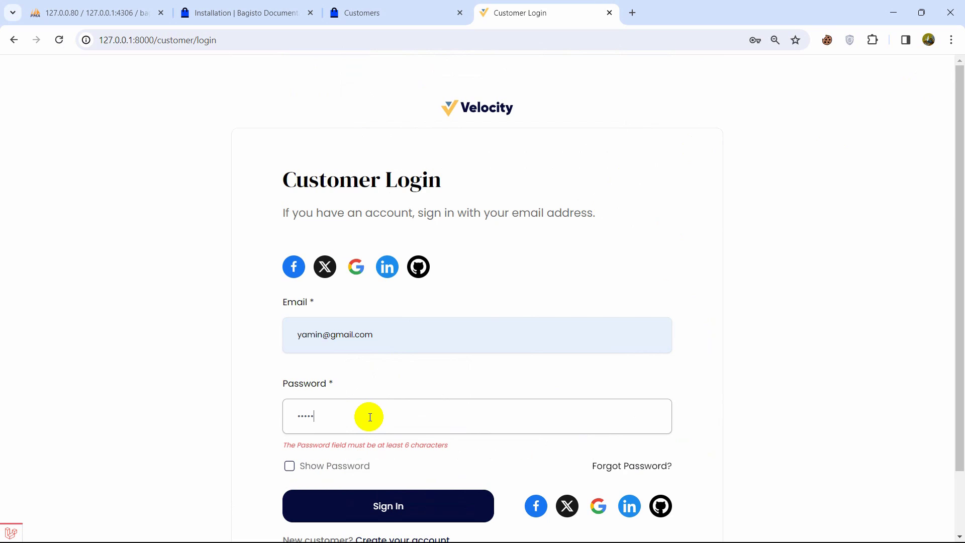
pyautogui.write('6')
pyautogui.click(366, 497)
# Step: Add the shirt from New Products to the cart and open the cart panel
pyautogui.click(591, 217)
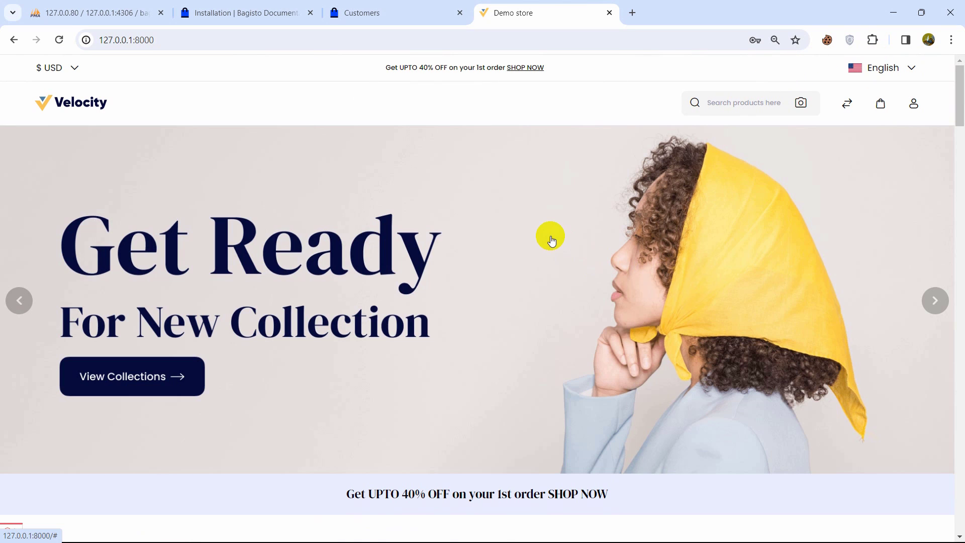
pyautogui.scroll(-6, 553, 234)
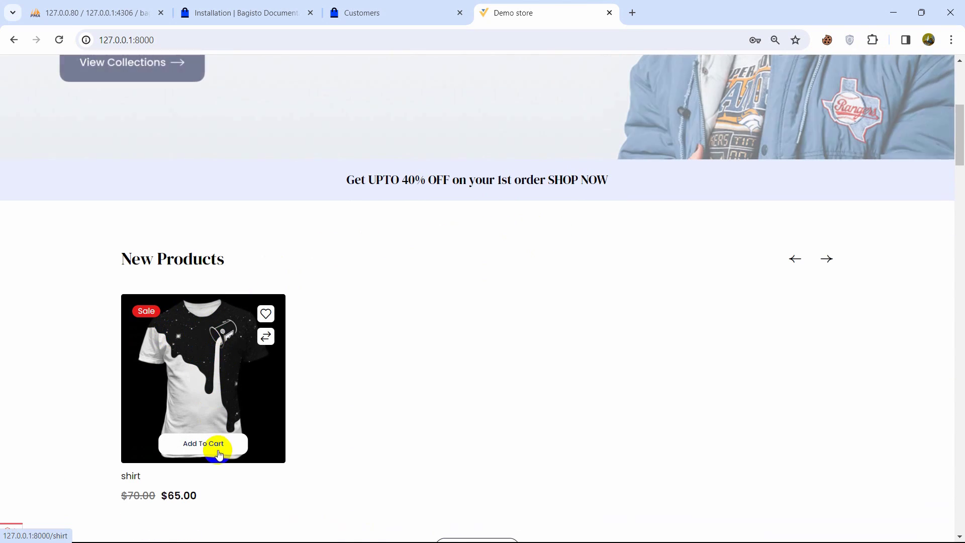
pyautogui.scroll(-2, 201, 292)
pyautogui.click(196, 385)
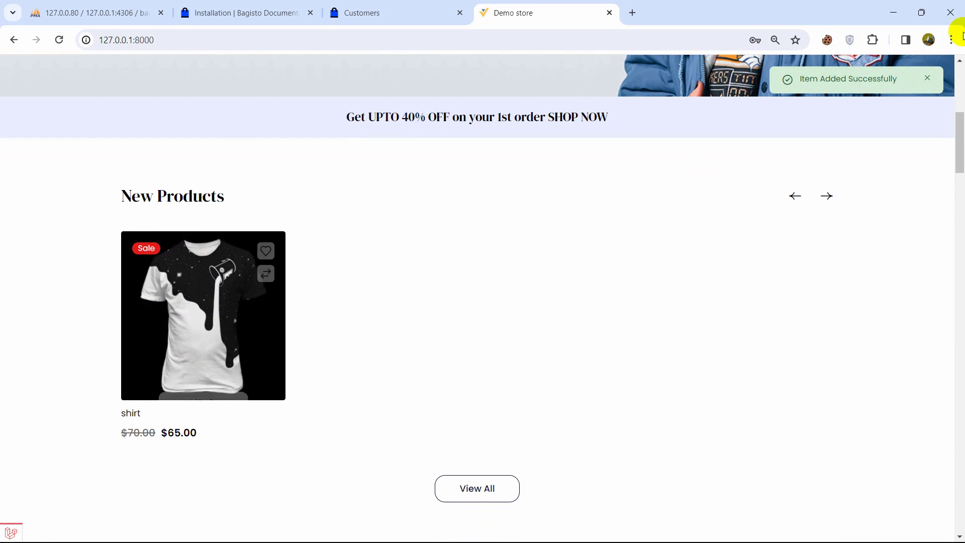
pyautogui.scroll(7, 825, 153)
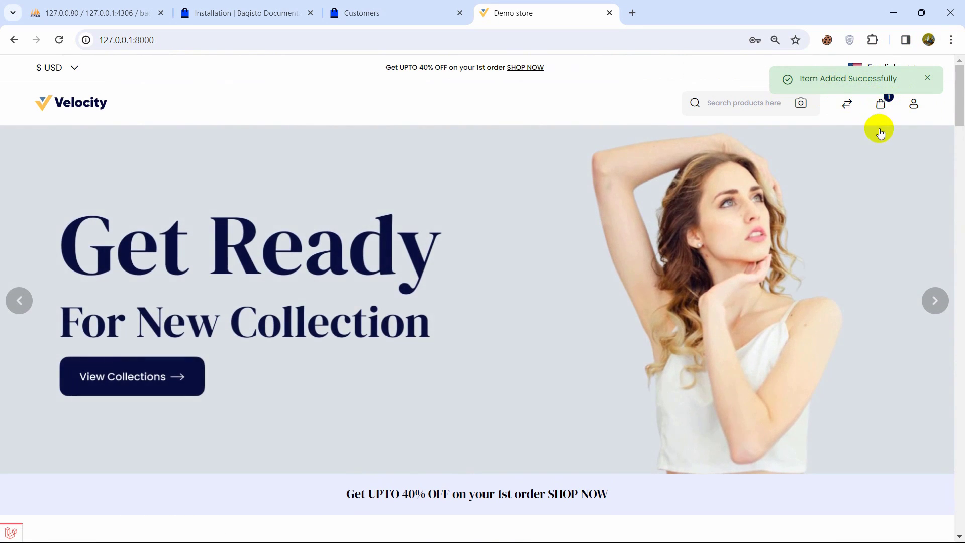
pyautogui.click(927, 77)
pyautogui.click(881, 103)
# Step: Continue to checkout with the shirt, then check the admin Customers tab for the new customer
pyautogui.click(815, 482)
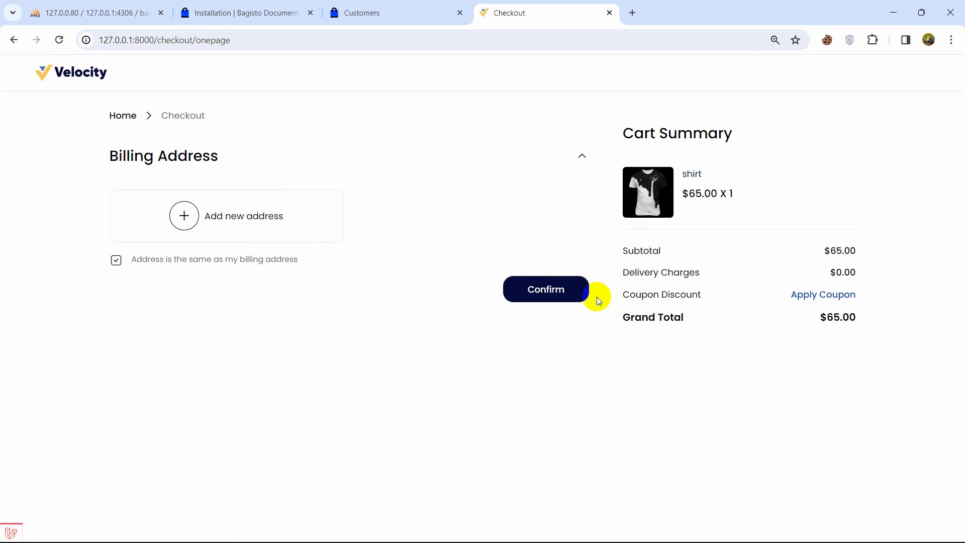
pyautogui.click(391, 15)
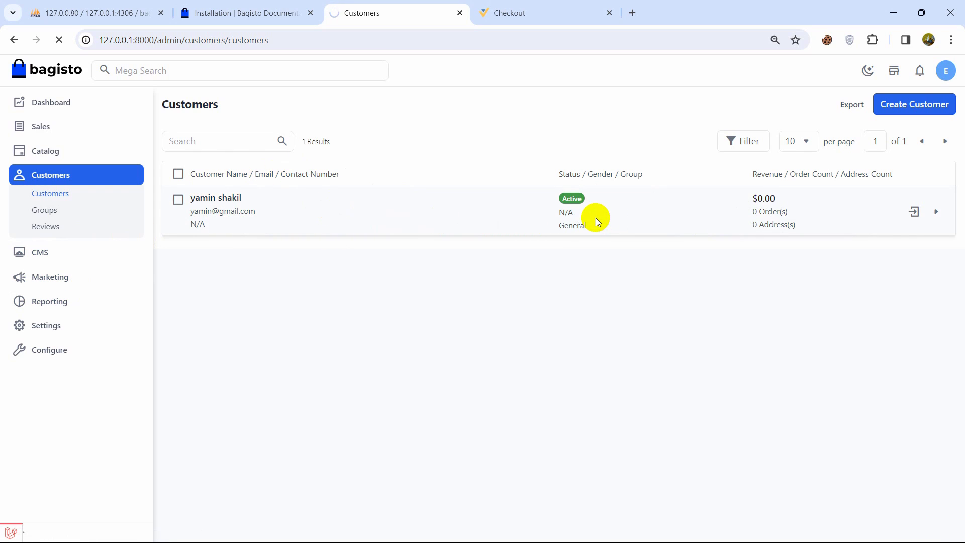
pyautogui.click(253, 20)
# Step: Leave the storefront for the Bagisto admin and view the Configuration page listing General, Catalog, Customer and Sales
pyautogui.click(378, 19)
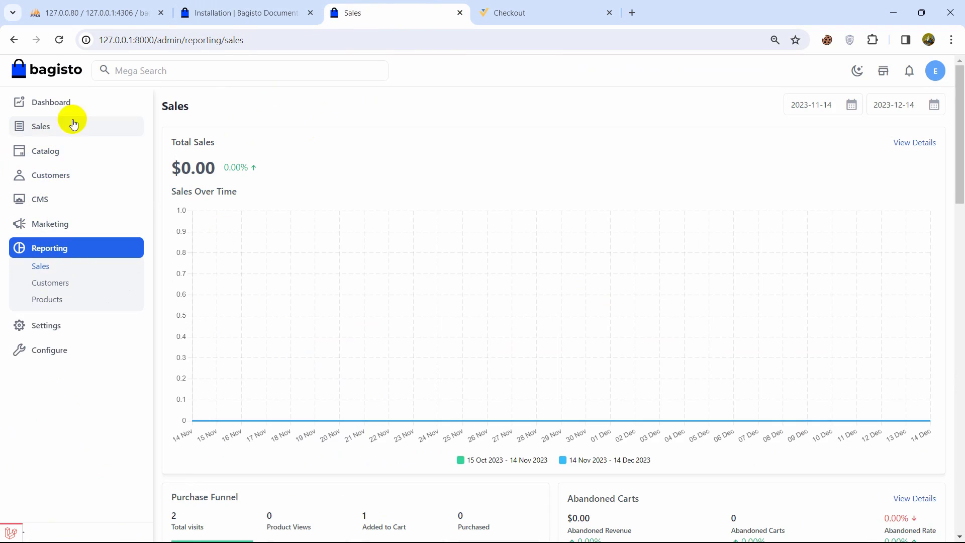
pyautogui.click(553, 11)
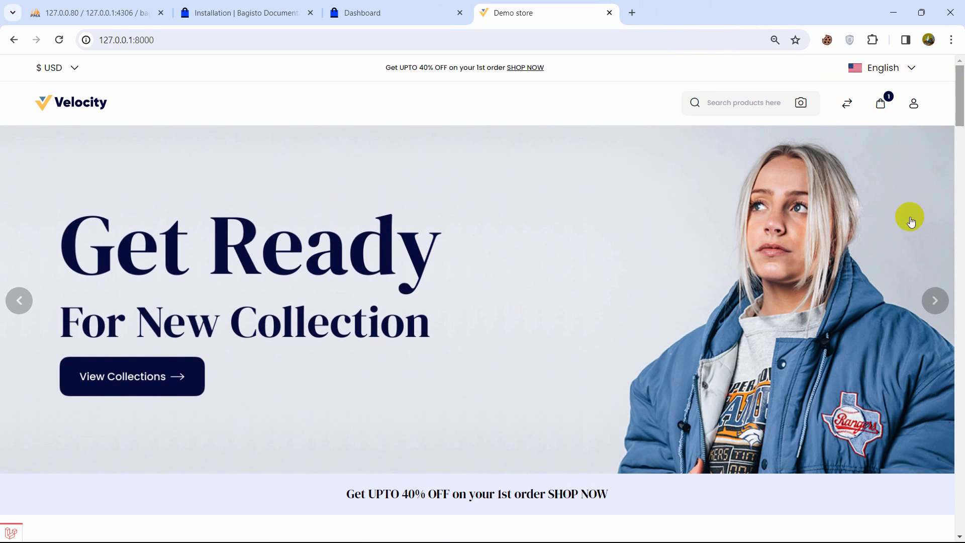
pyautogui.click(379, 5)
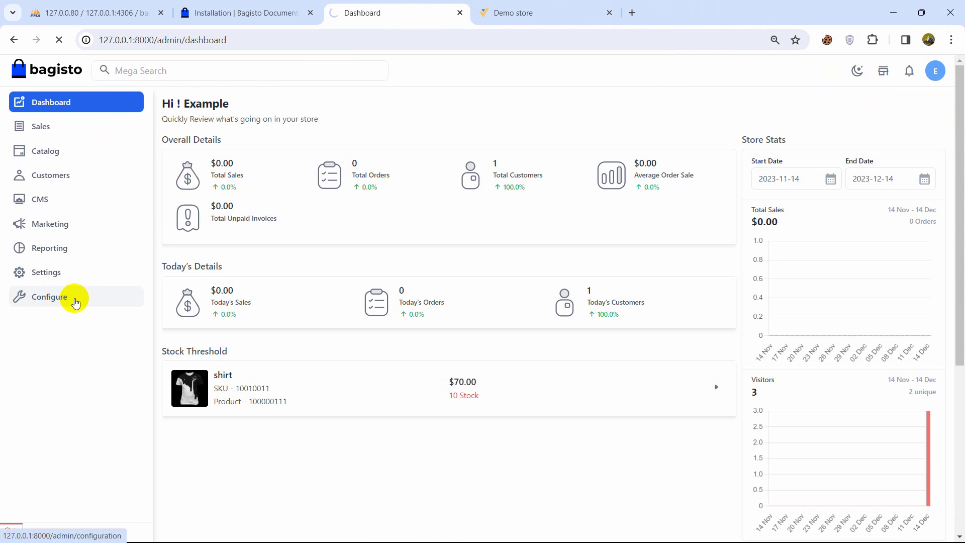
pyautogui.scroll(-5, 647, 334)
pyautogui.scroll(5, 553, 251)
pyautogui.scroll(-5, 452, 351)
pyautogui.scroll(5, 402, 377)
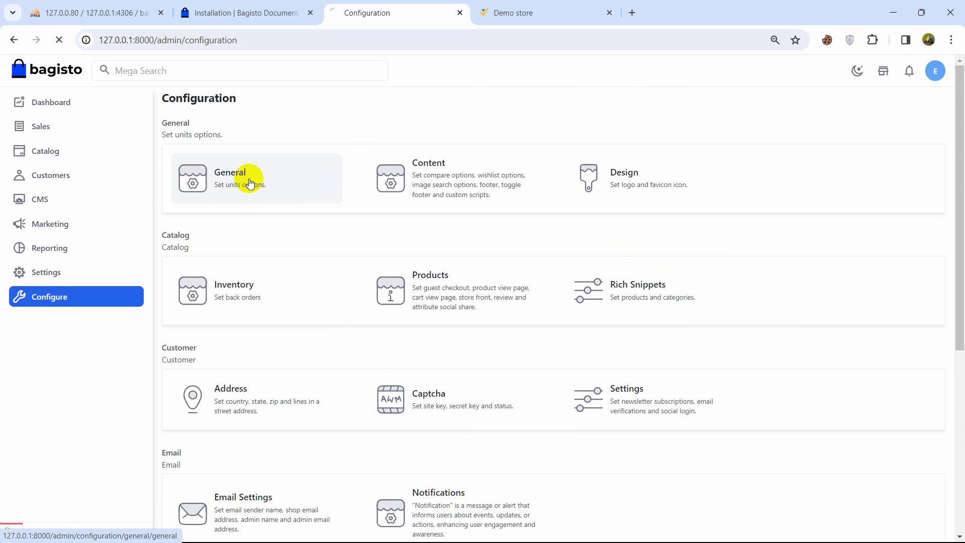
# Step: Look over the General settings' Weight Unit choices without changing them, then check compare on the storefront
pyautogui.click(535, 211)
pyautogui.click(535, 211)
pyautogui.click(534, 211)
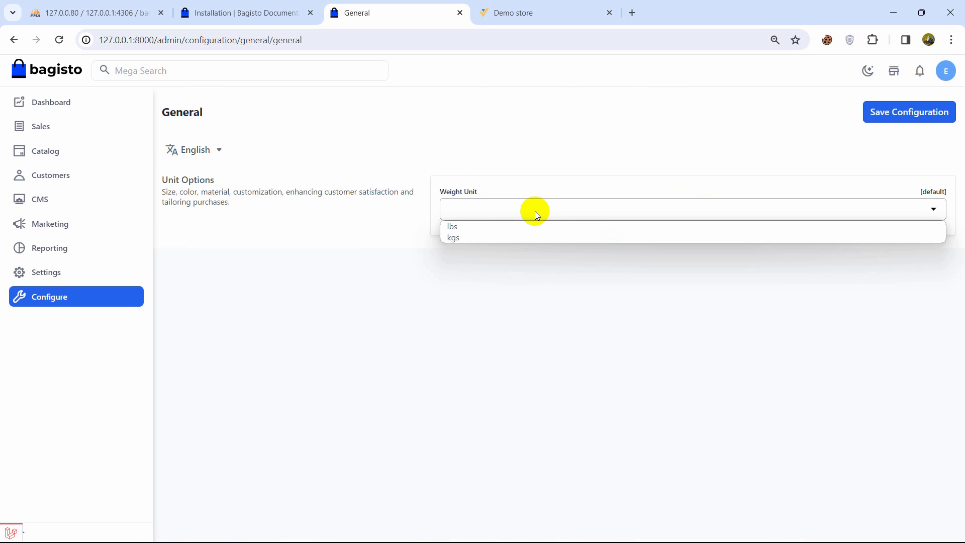
pyautogui.click(577, 156)
pyautogui.click(542, 204)
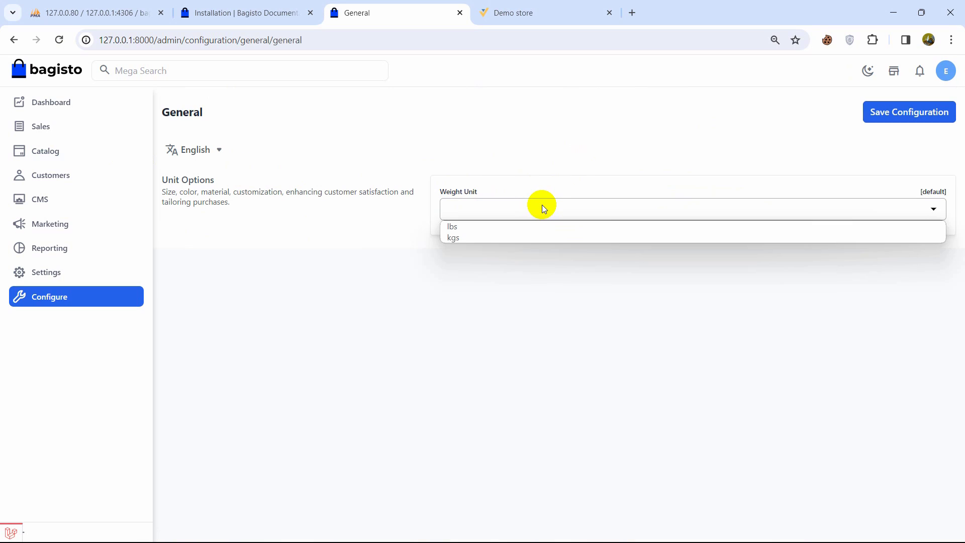
pyautogui.click(308, 236)
pyautogui.hotkey('alt', 'Left')
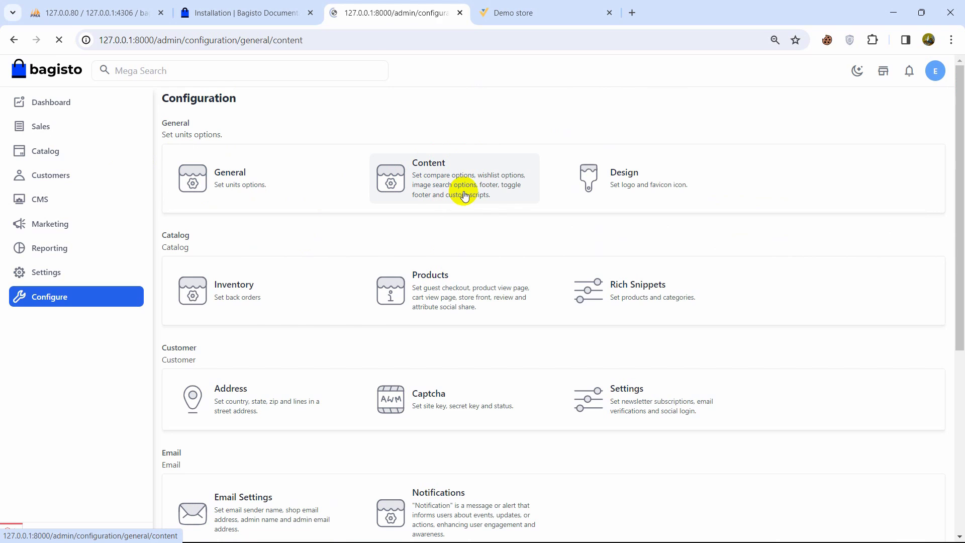
pyautogui.click(500, 11)
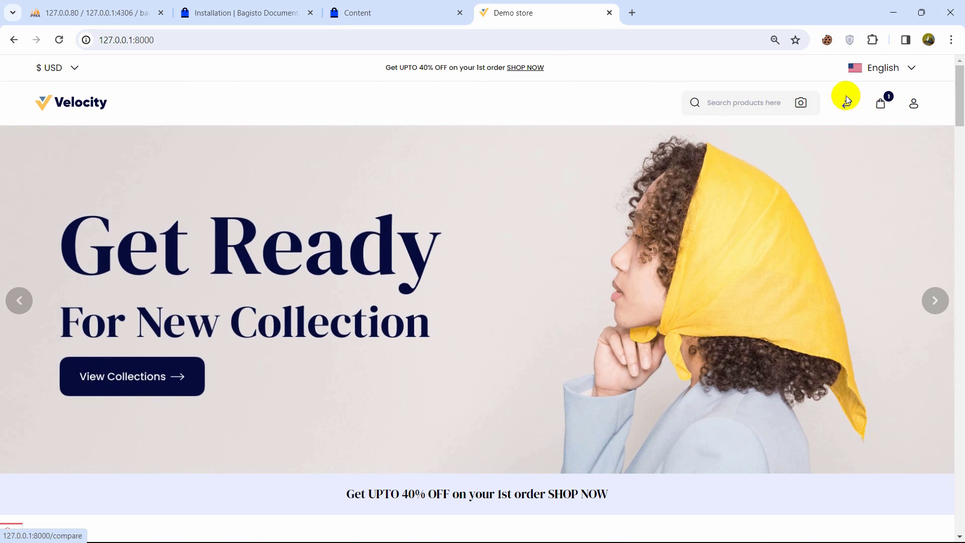
# Step: Switch off Compare, Wishlist and Image Search options, then check the storefront's search box
pyautogui.click(382, 10)
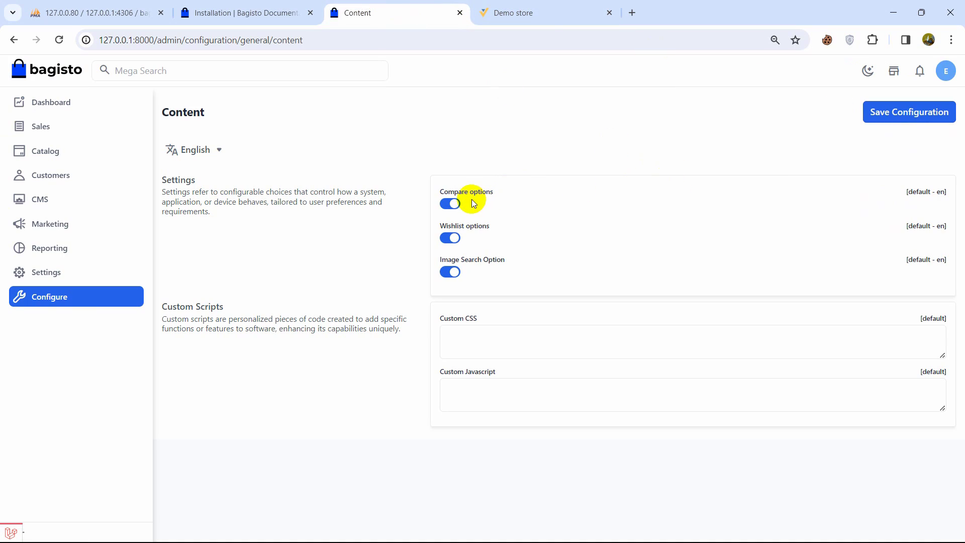
pyautogui.click(453, 204)
pyautogui.click(447, 238)
pyautogui.click(450, 274)
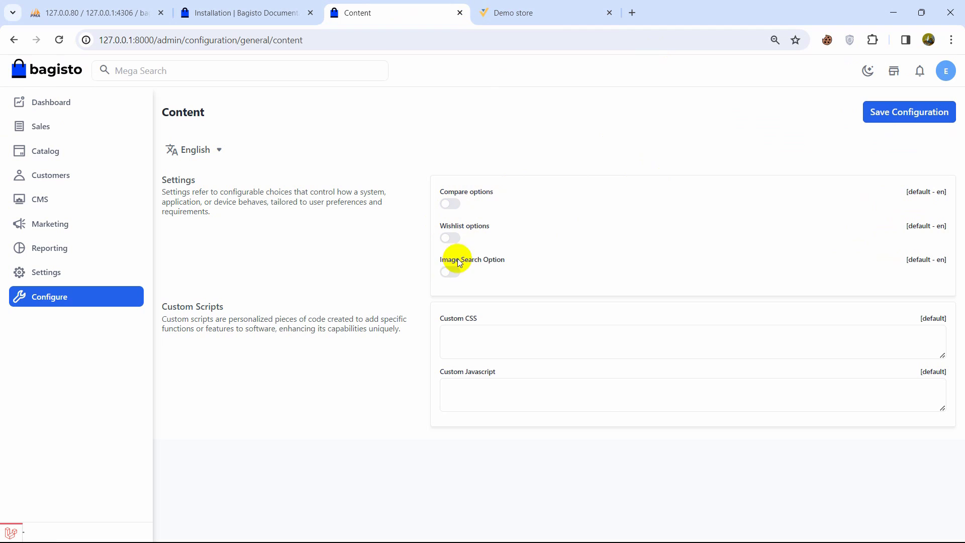
pyautogui.click(553, 11)
pyautogui.click(754, 103)
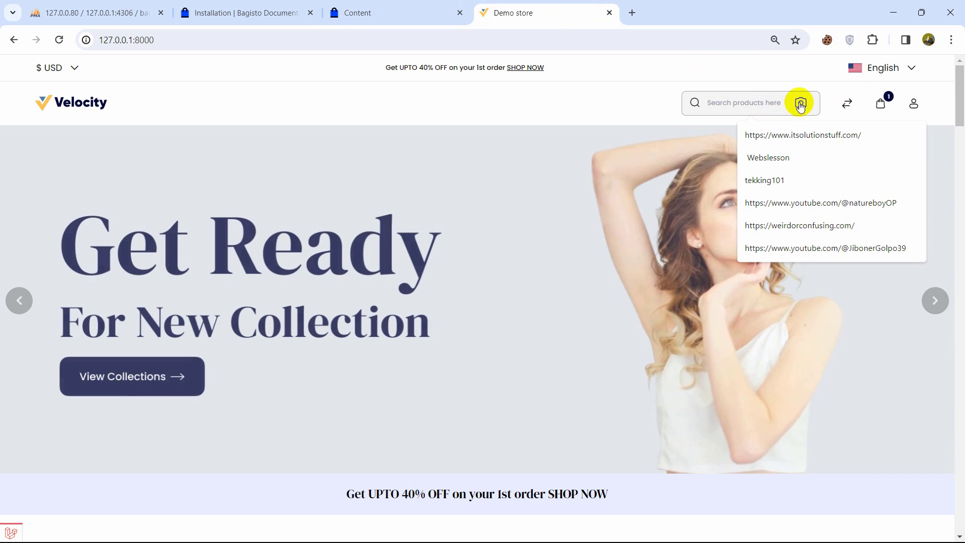
# Step: Adjust further Content settings and save the configuration
pyautogui.click(392, 11)
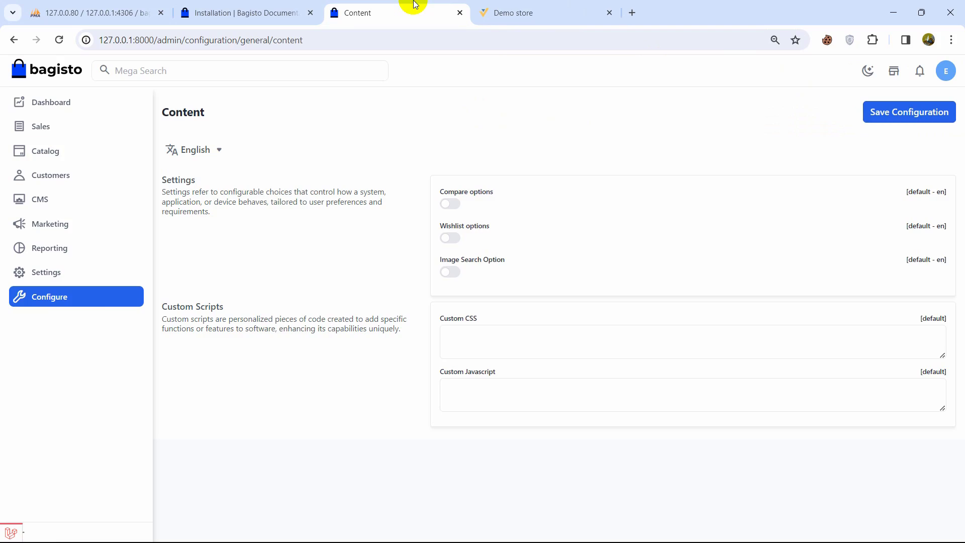
pyautogui.click(508, 329)
pyautogui.click(495, 387)
pyautogui.click(482, 338)
pyautogui.click(492, 391)
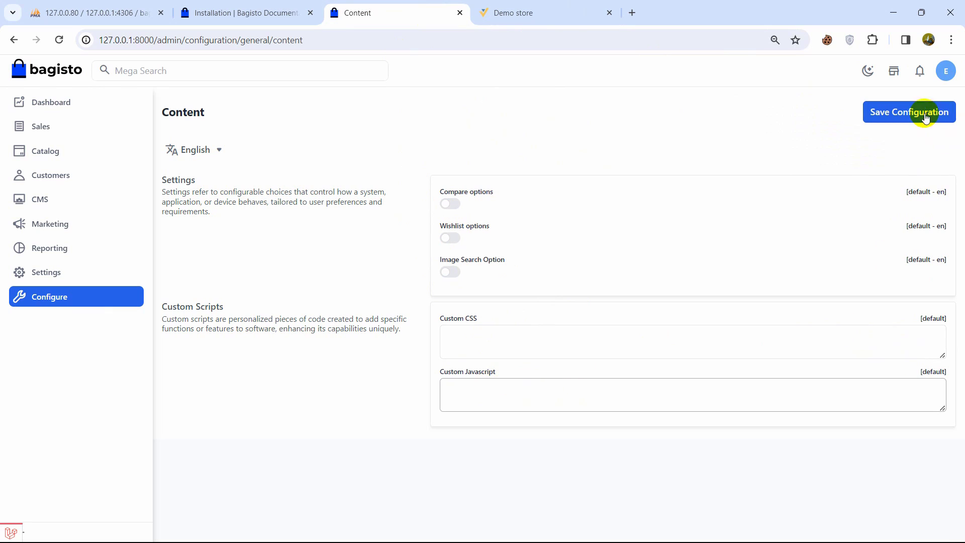
pyautogui.click(868, 112)
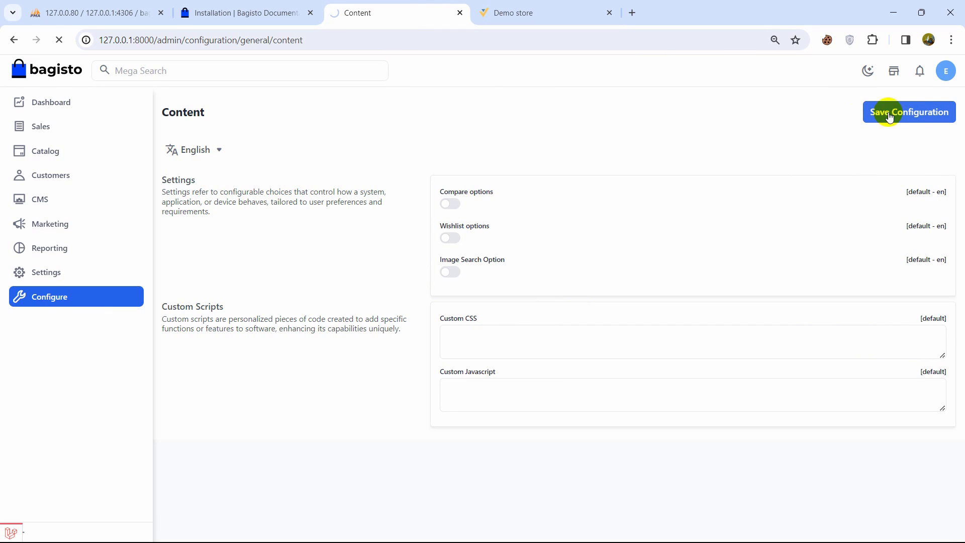
# Step: Reload the storefront to confirm compare and image search are gone, then return to the configuration overview
pyautogui.click(502, 12)
pyautogui.click(68, 45)
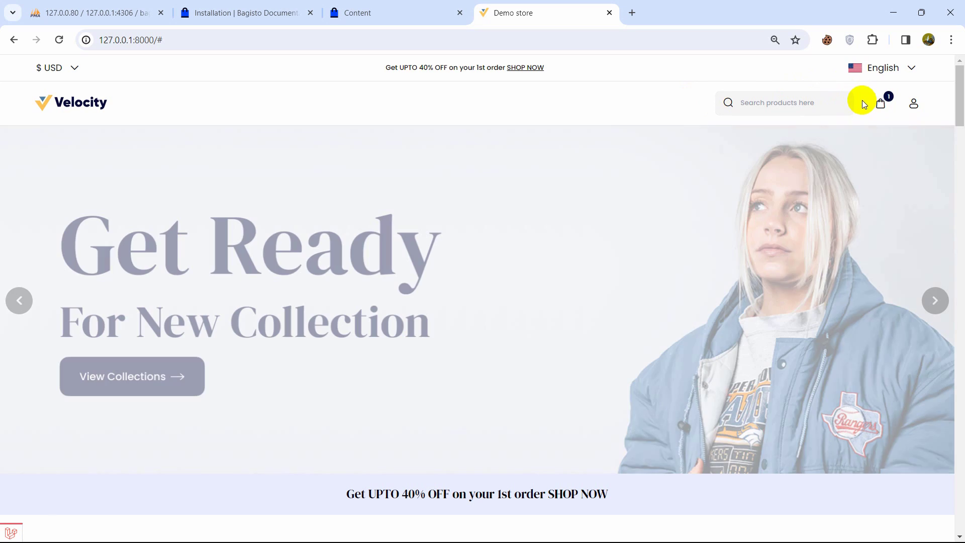
pyautogui.scroll(-5, 814, 225)
pyautogui.scroll(5, 814, 224)
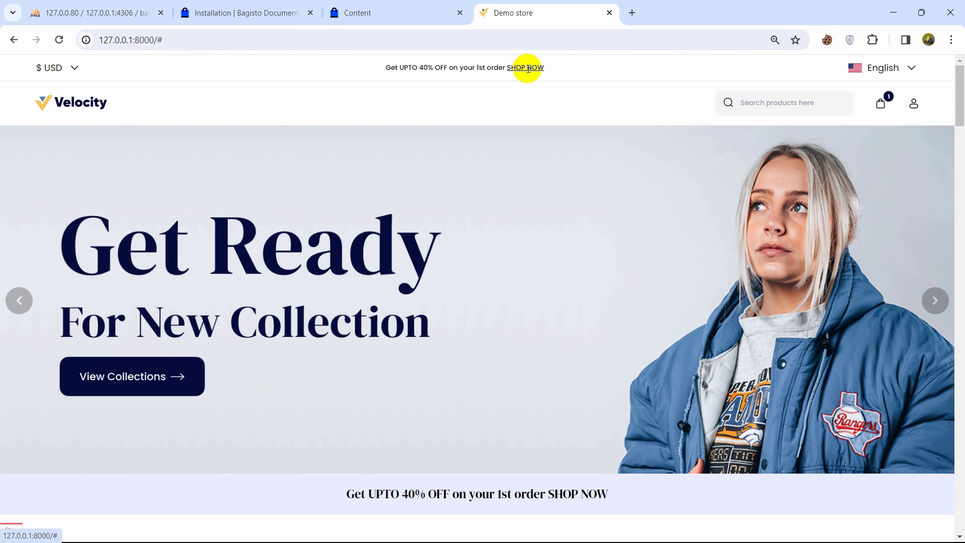
pyautogui.hotkey('ctrl', 'shift', 'Tab')
pyautogui.click(37, 295)
# Step: Scroll through the Products configuration settings, then go back to the admin Dashboard
pyautogui.scroll(-2, 577, 224)
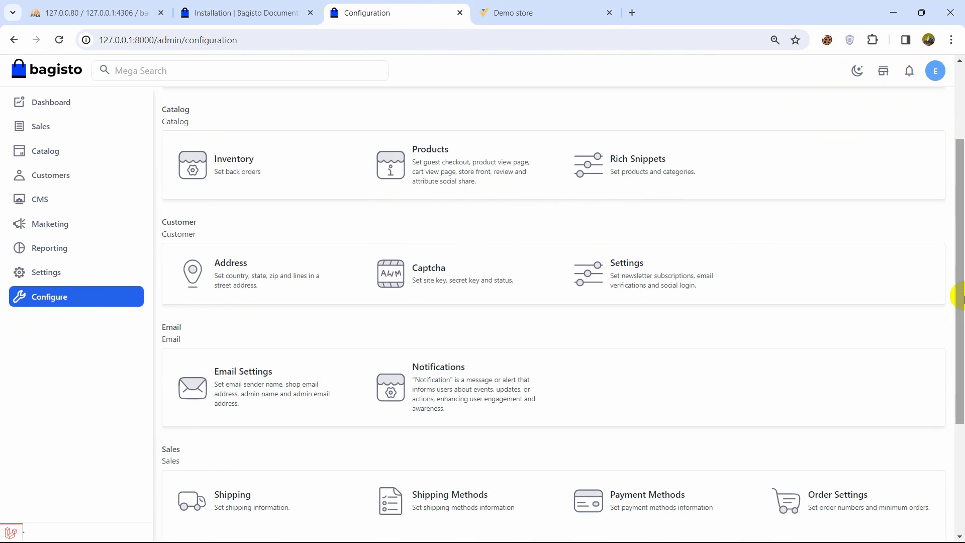
pyautogui.scroll(-3, 562, 189)
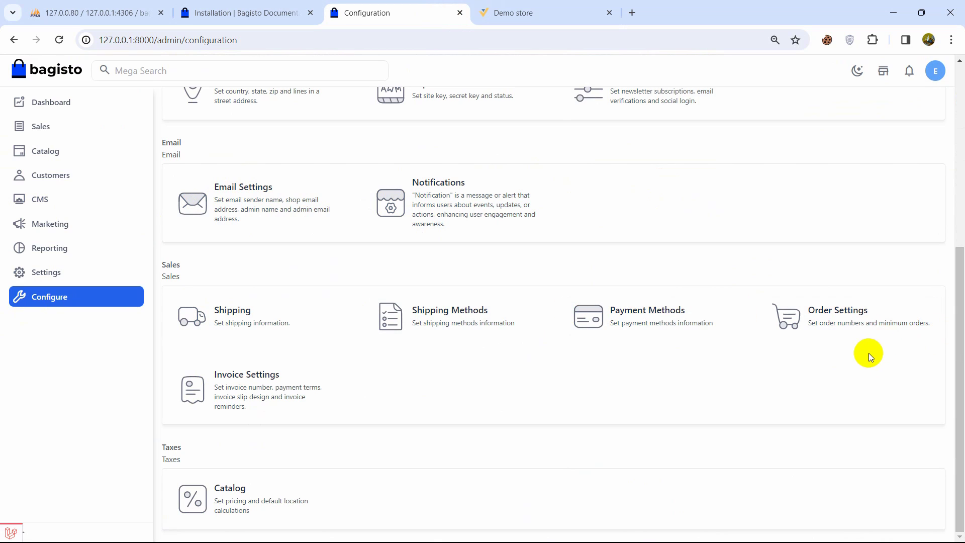
pyautogui.scroll(5, 752, 444)
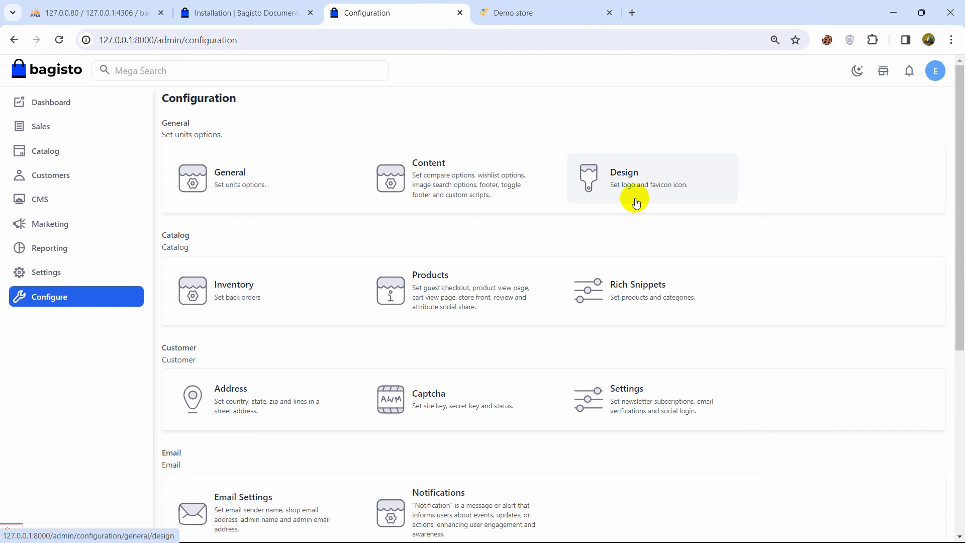
pyautogui.click(475, 302)
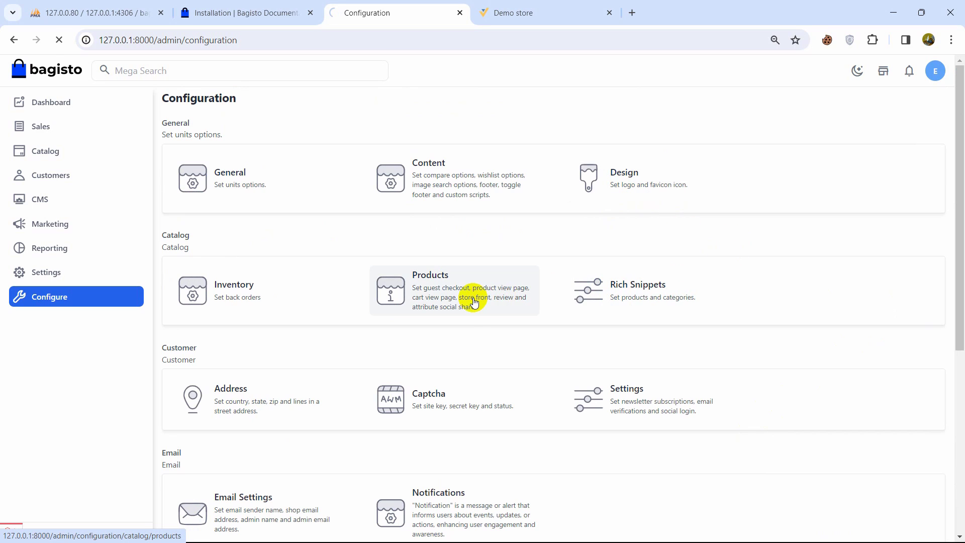
pyautogui.scroll(-5, 620, 309)
pyautogui.scroll(5, 620, 309)
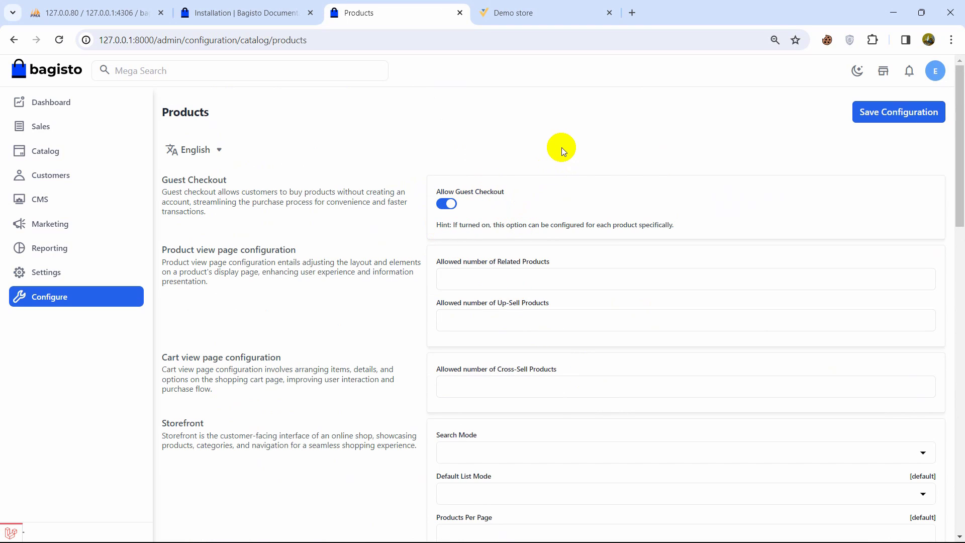
pyautogui.scroll(-10, 610, 221)
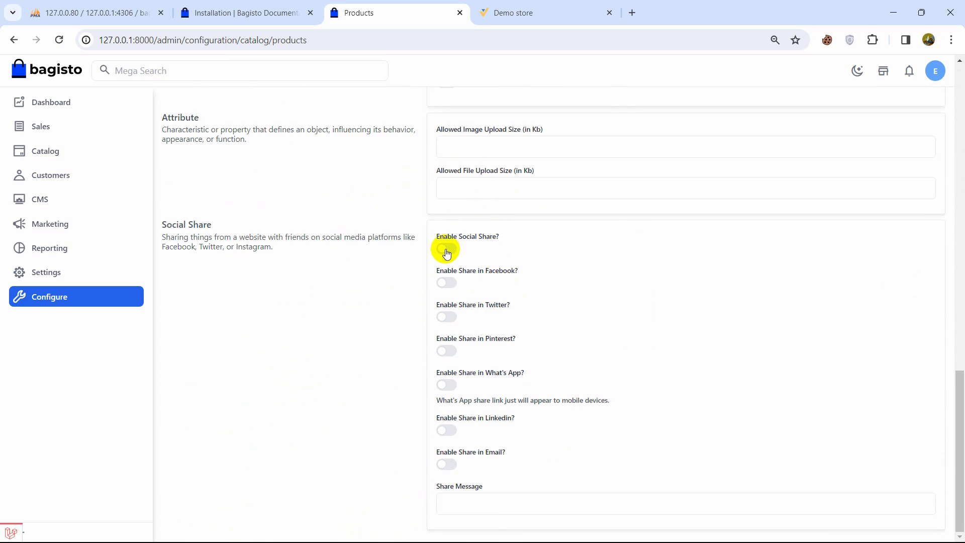
pyautogui.scroll(10, 599, 272)
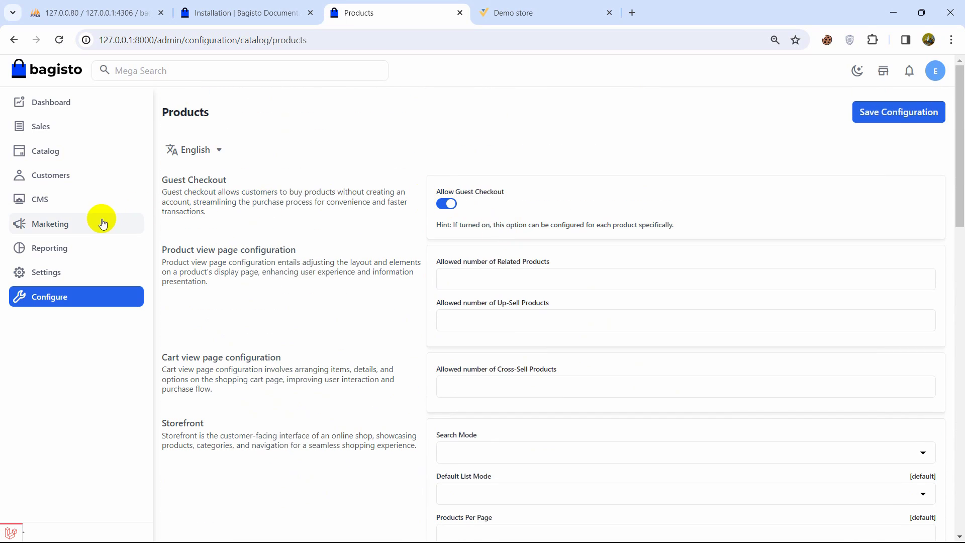
pyautogui.click(71, 102)
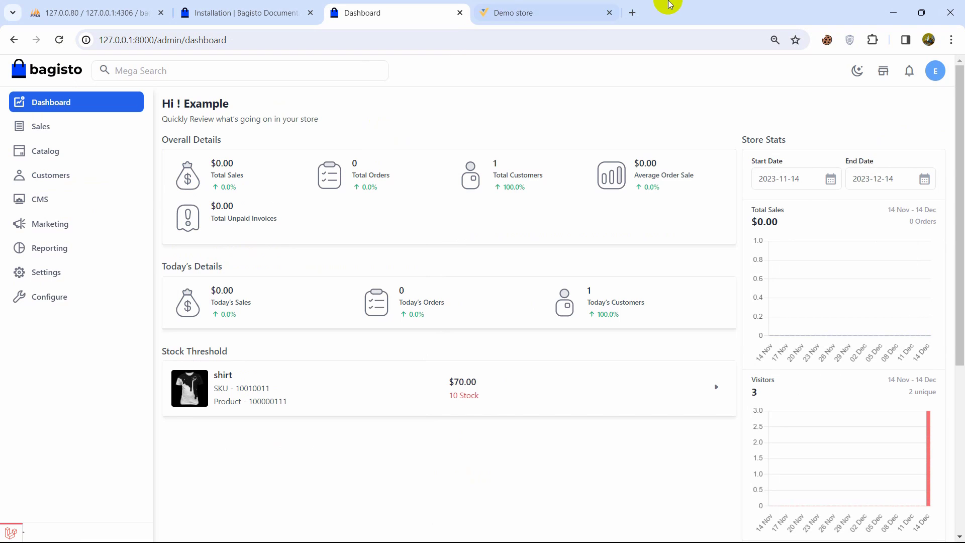
pyautogui.click(553, 12)
# Step: Scroll the Demo store home page, still listing the shirt at $65, after briefly checking the Dashboard
pyautogui.scroll(-5, 851, 217)
pyautogui.scroll(-12, 850, 214)
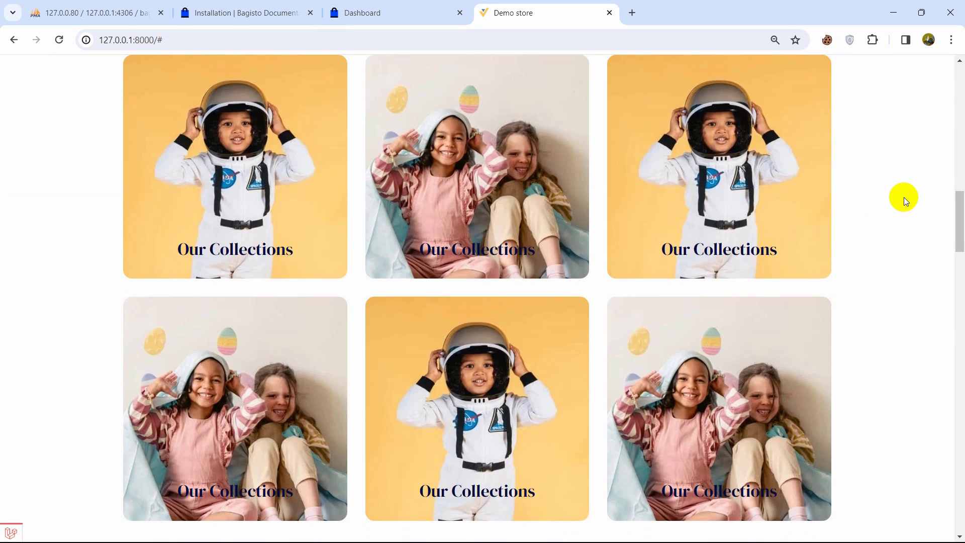
pyautogui.scroll(-7, 902, 194)
pyautogui.scroll(20, 897, 196)
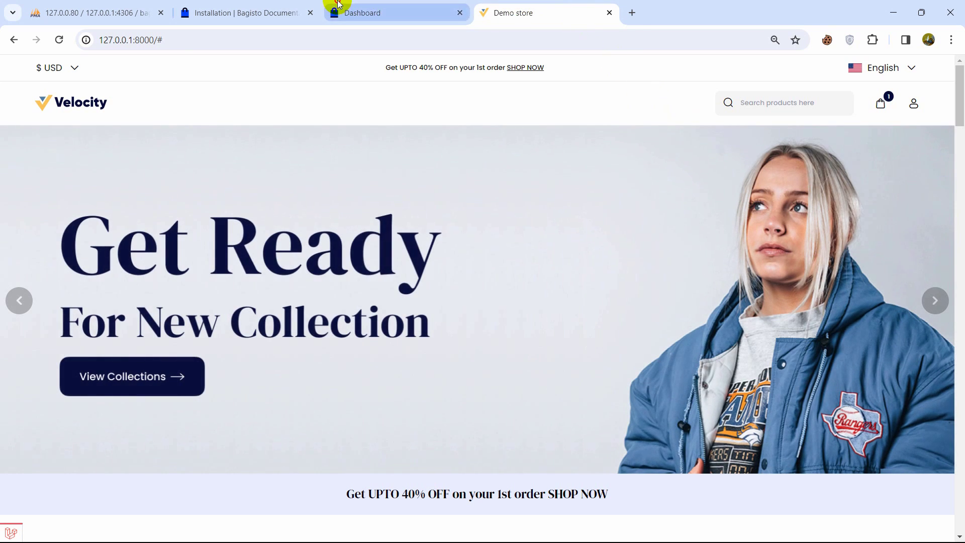
pyautogui.click(338, 6)
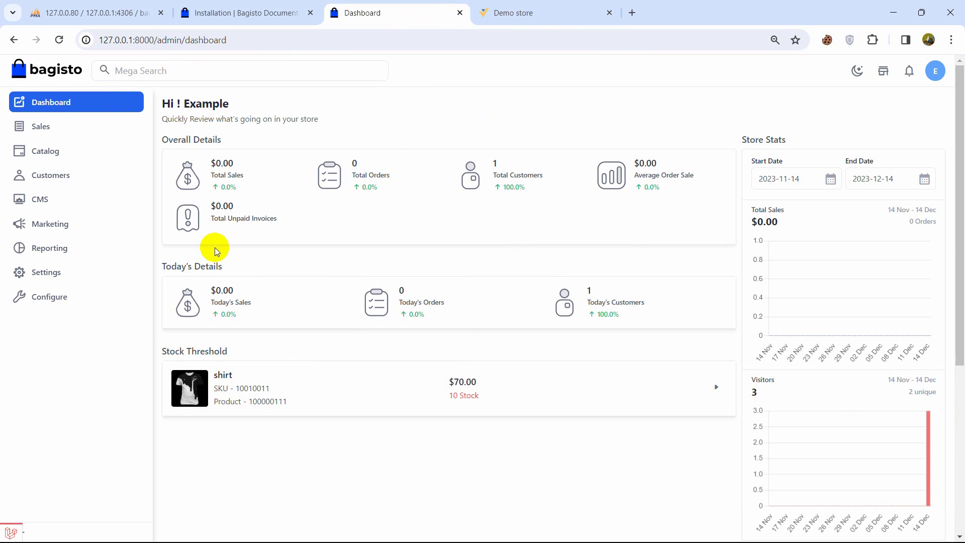
pyautogui.click(516, 11)
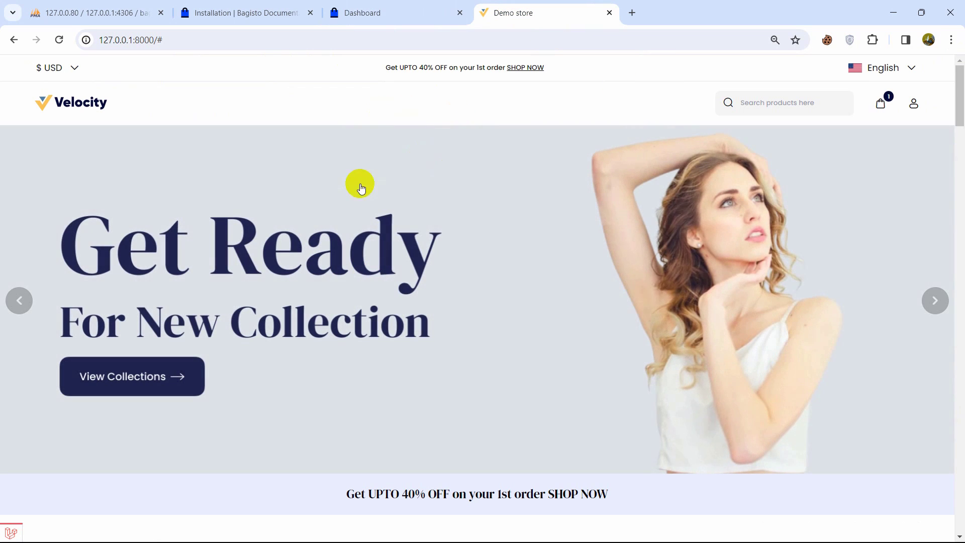
pyautogui.scroll(-12, 614, 209)
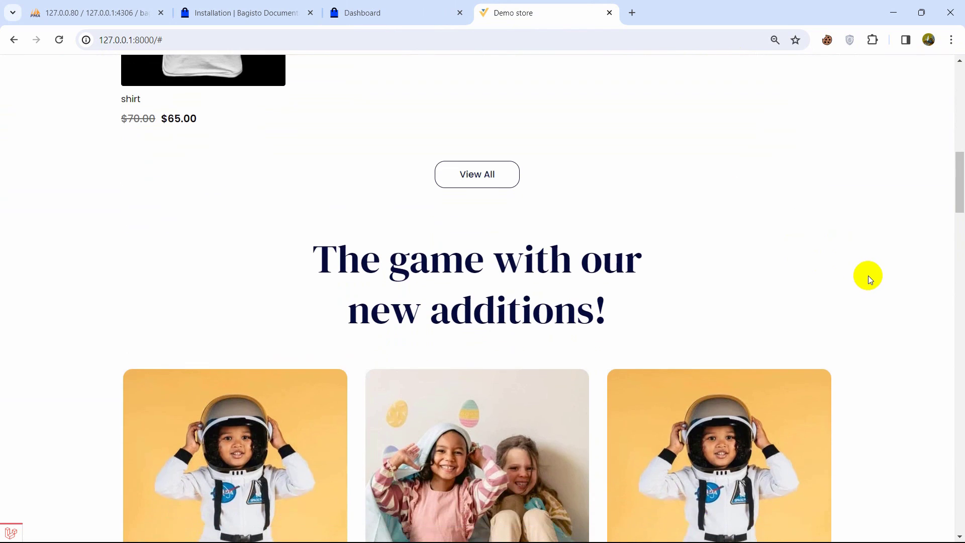
pyautogui.scroll(12, 868, 276)
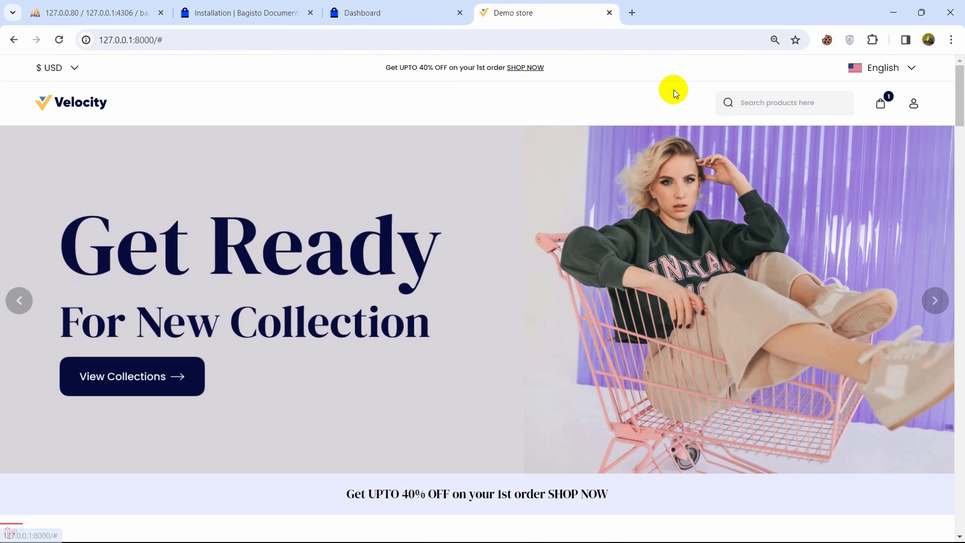